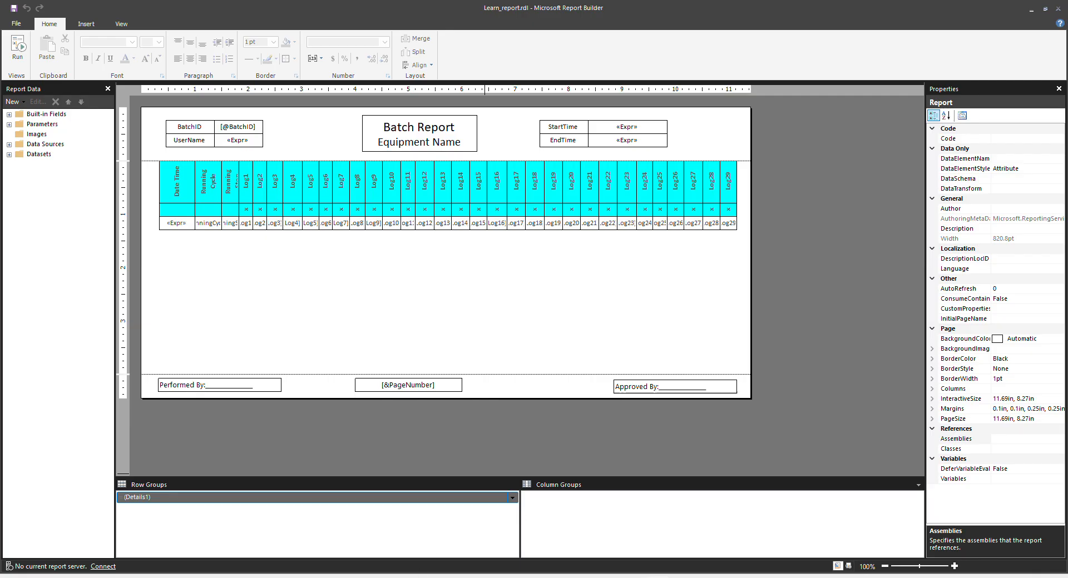
# Bring up the Windows Start menu over the open Learn_report batch report layout.
pyautogui.press('super')
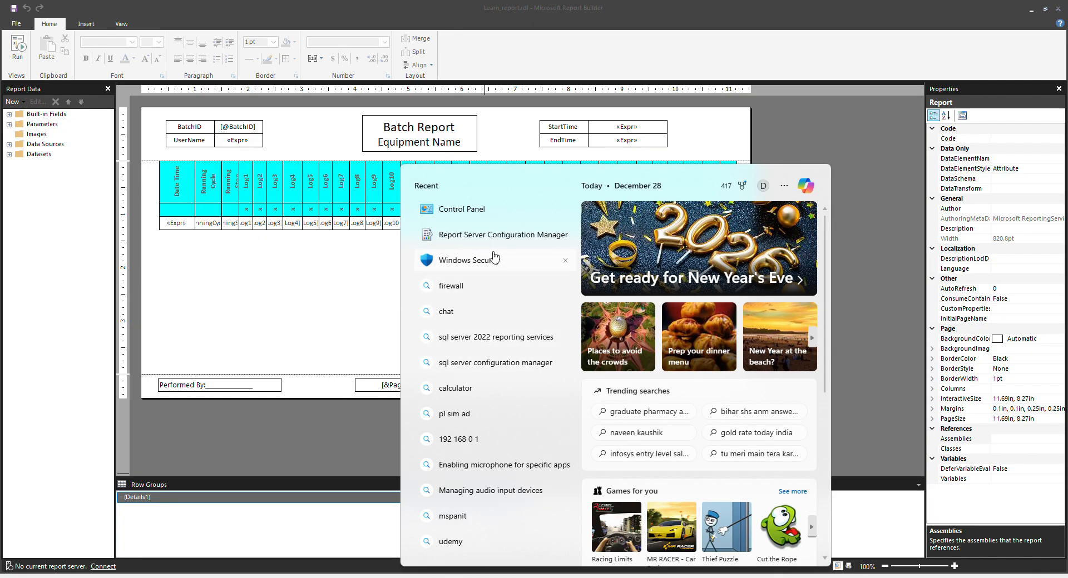
# Connect to the SSRS instance and apply the default ReportServer web service URL on port 80.
pyautogui.click(480, 235)
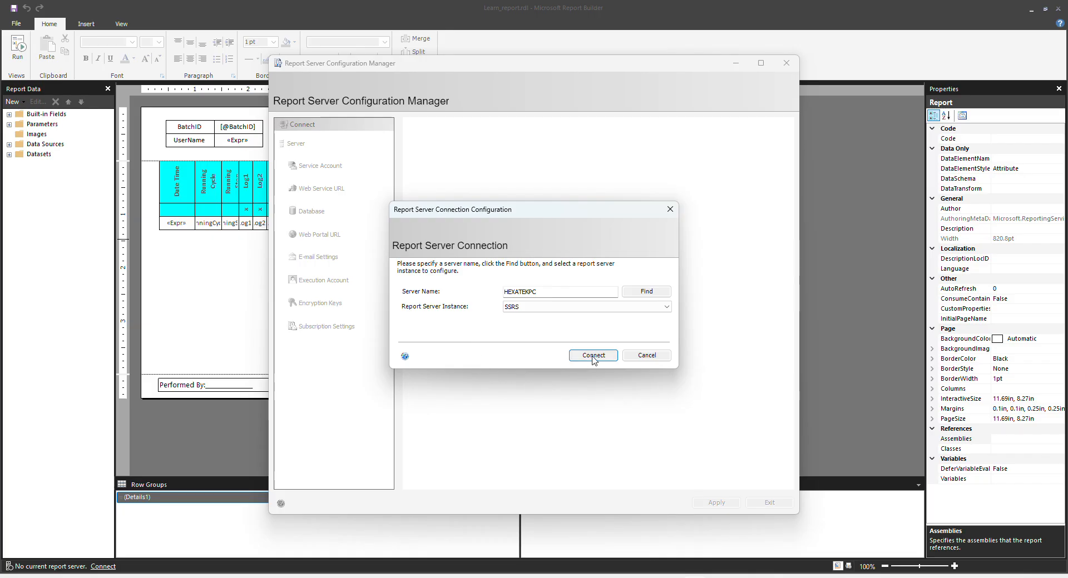
pyautogui.click(593, 356)
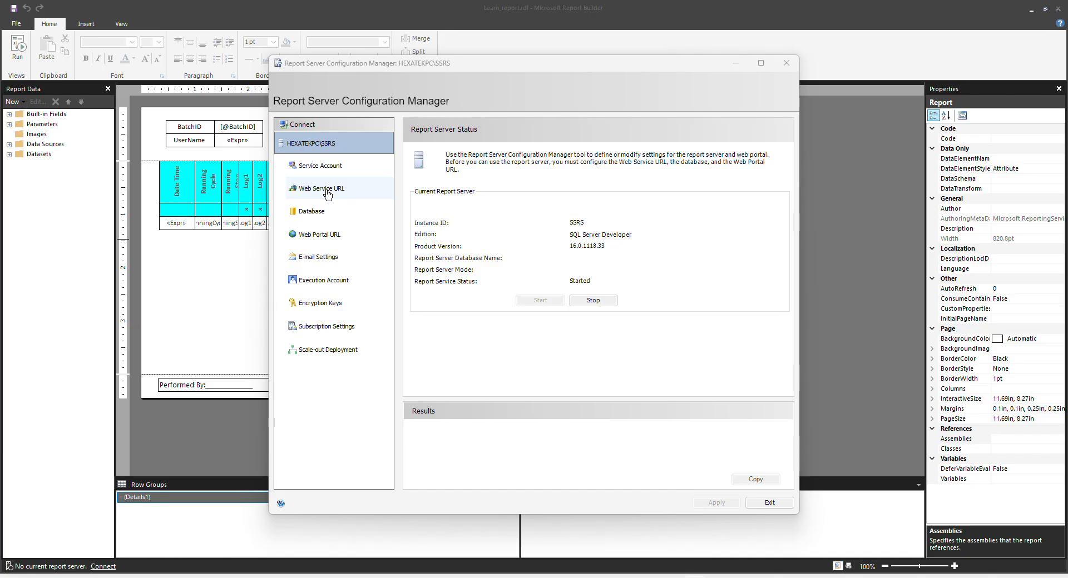
pyautogui.click(318, 191)
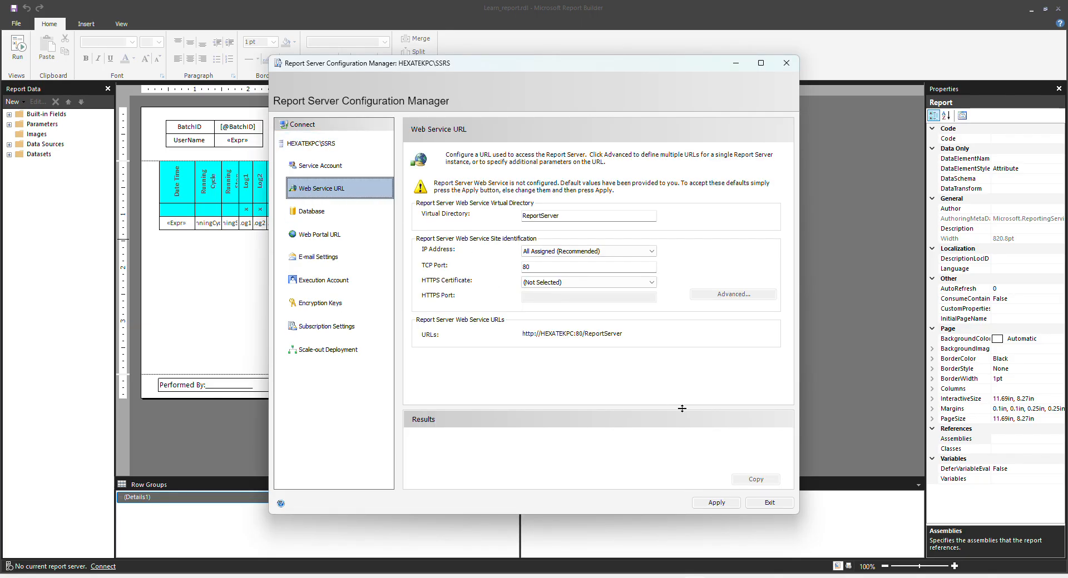
pyautogui.click(711, 503)
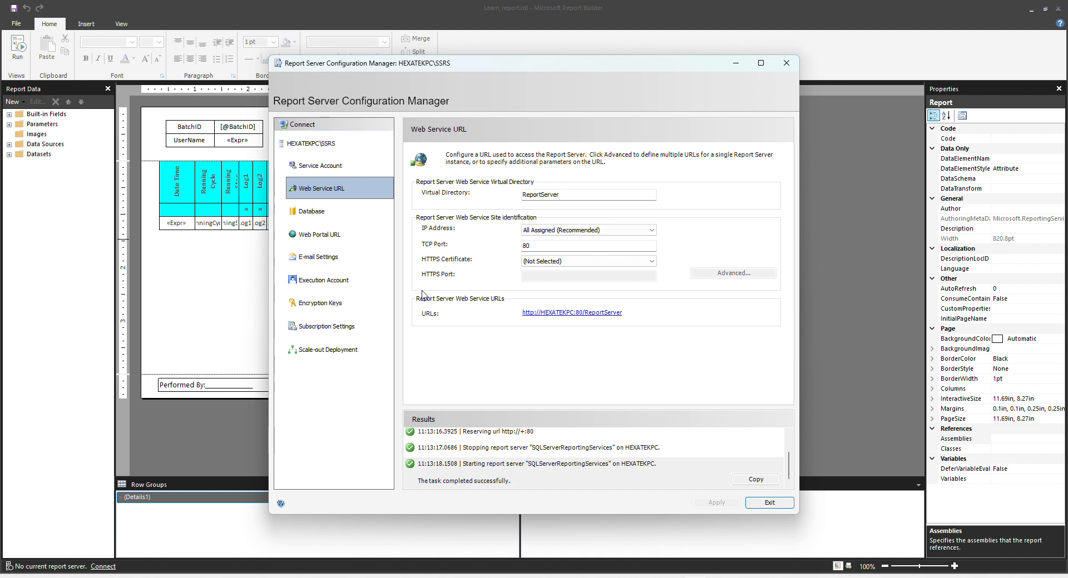
pyautogui.click(322, 215)
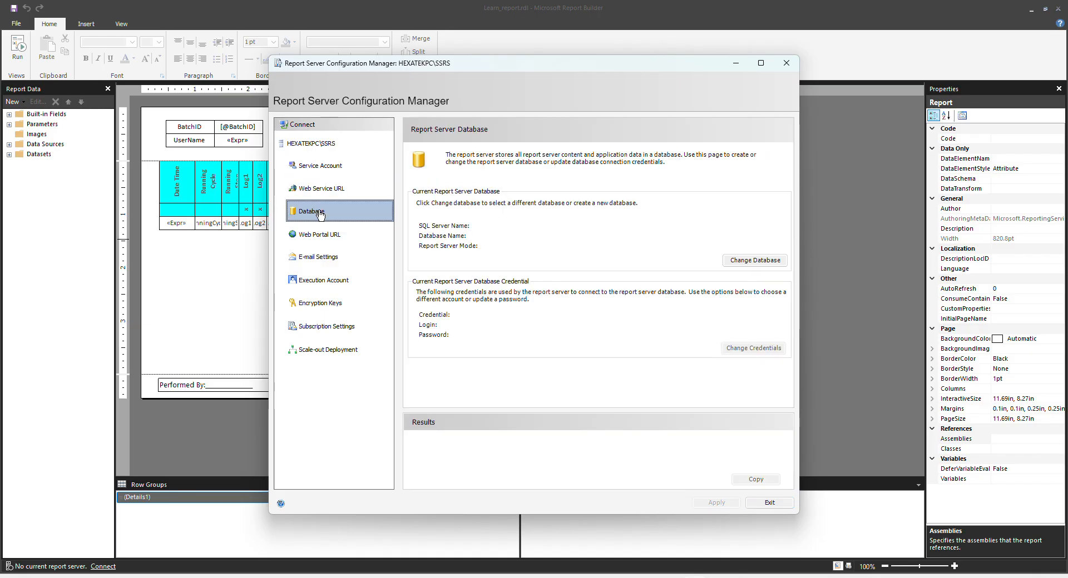
# Begin creating a new report server database on server HEXATEKPC\WINCC.
pyautogui.click(756, 263)
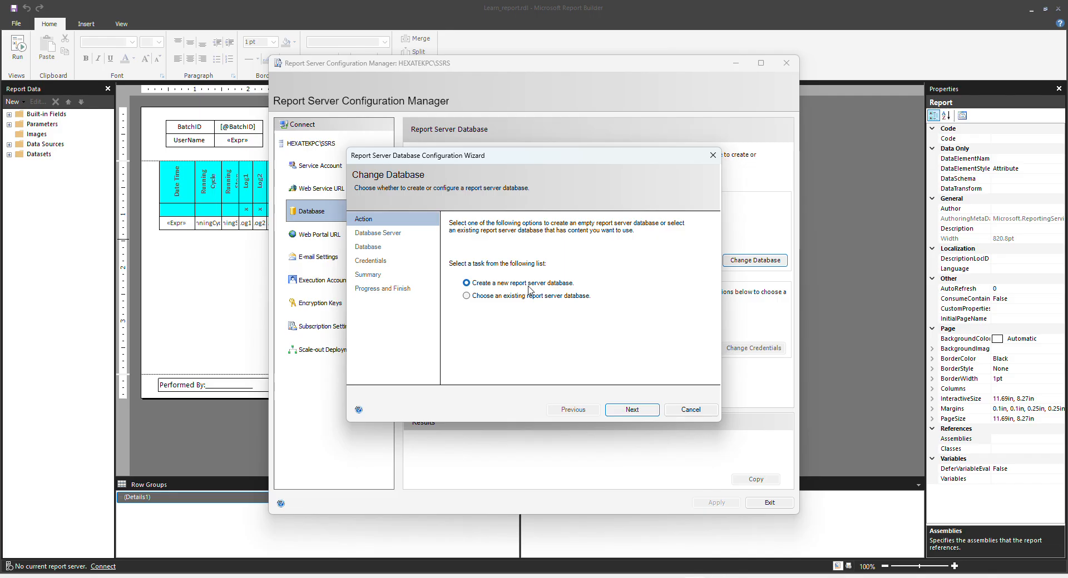
pyautogui.click(618, 411)
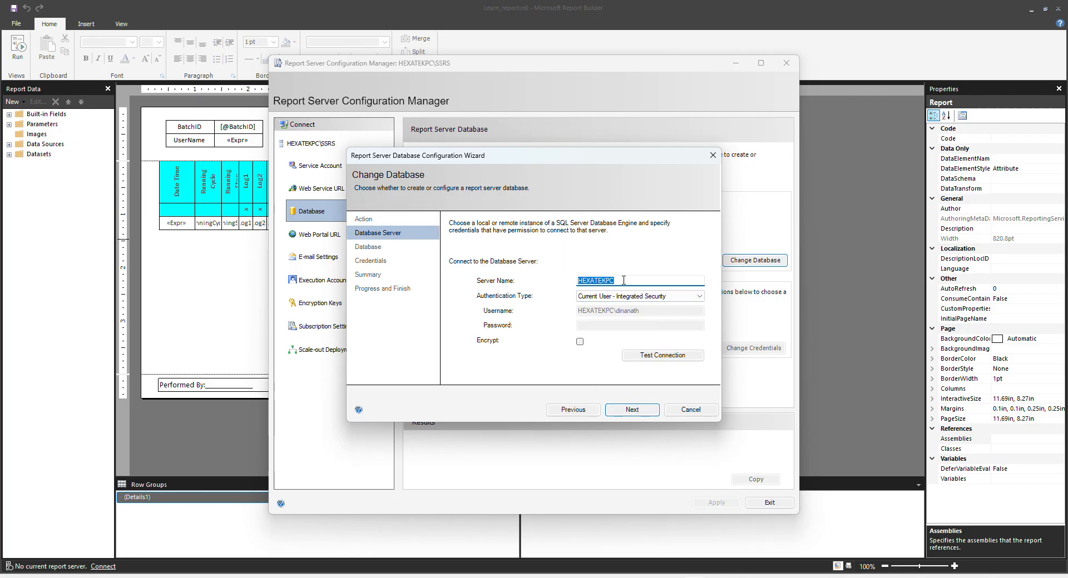
pyautogui.click(624, 280)
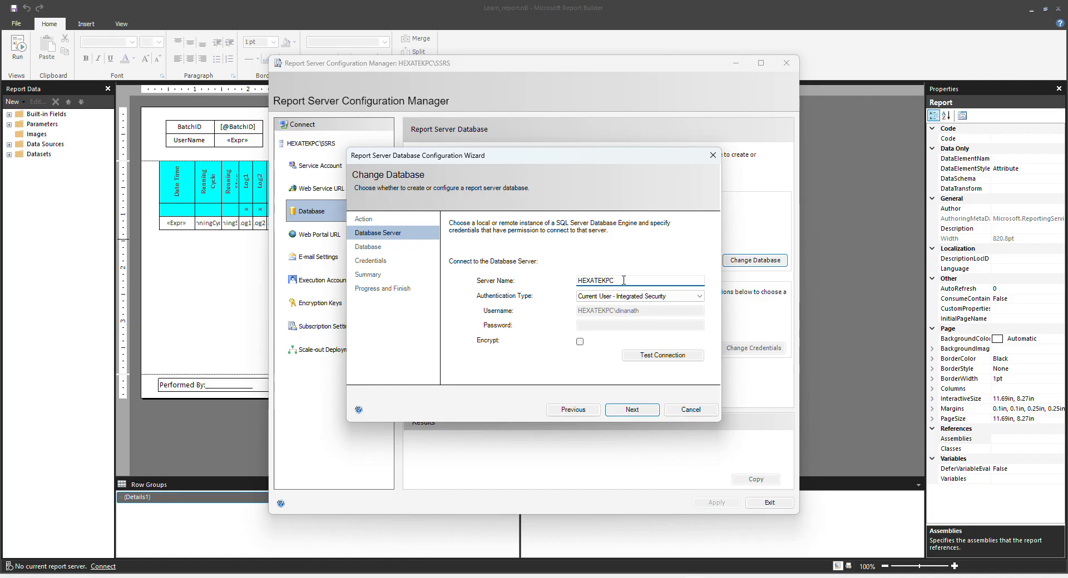
pyautogui.write('\\')
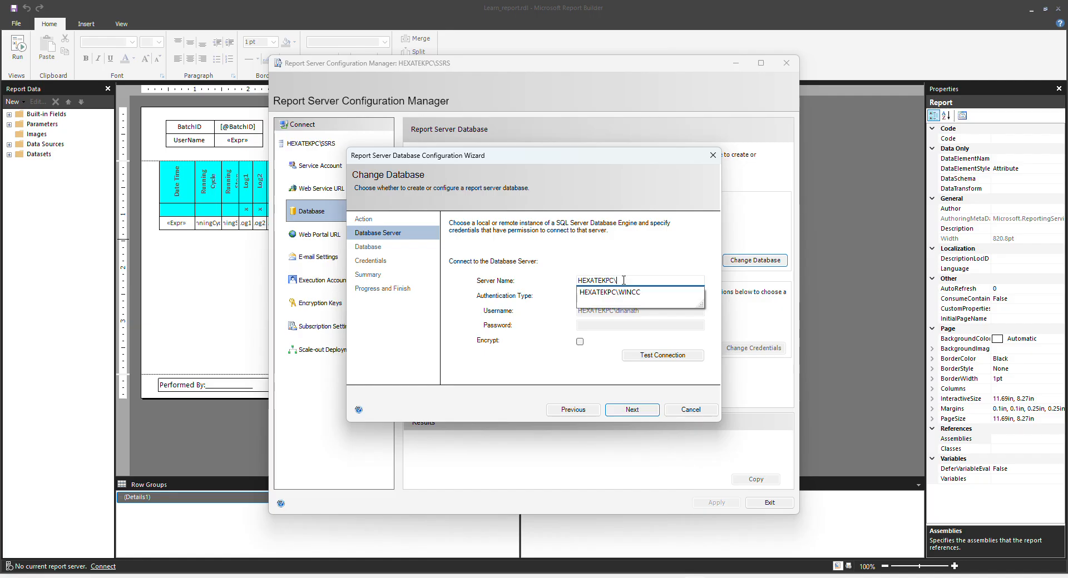
pyautogui.click(628, 295)
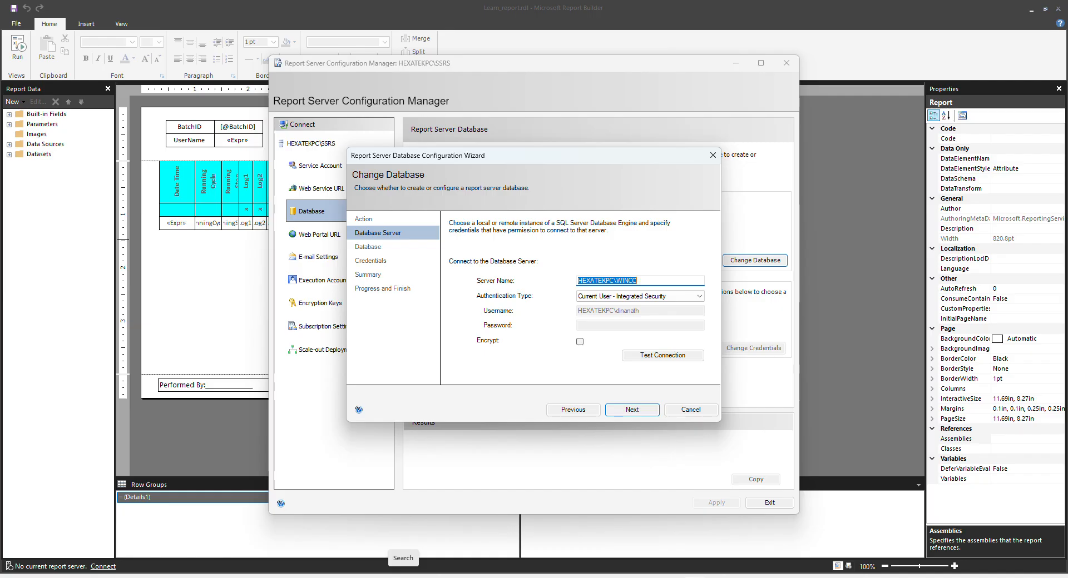
pyautogui.click(415, 577)
# Launch SSMS 20 and connect to the HEXATEKPC\WINCC database engine.
pyautogui.write('s')
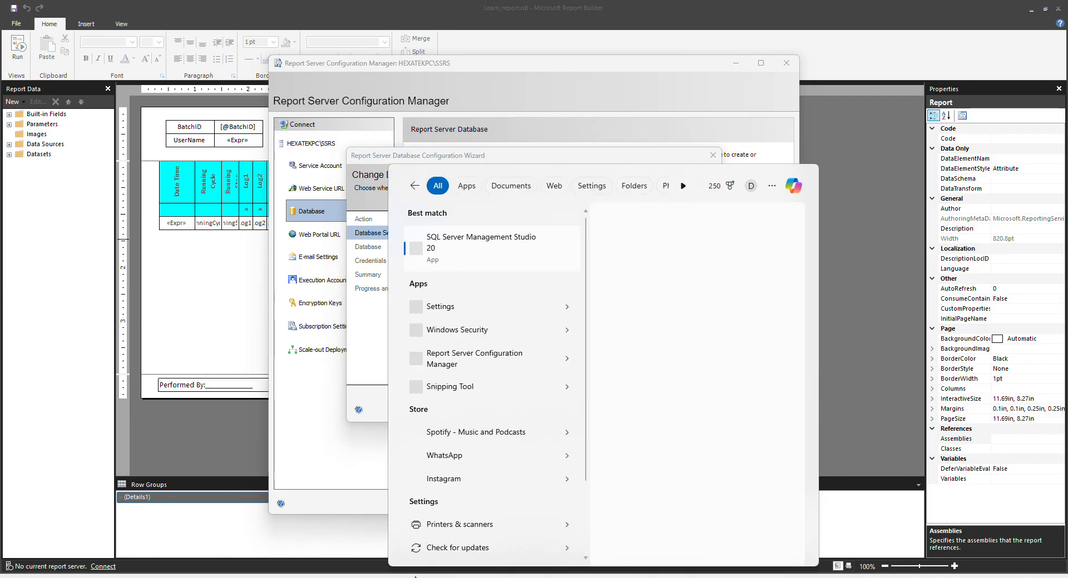
pyautogui.write('sms')
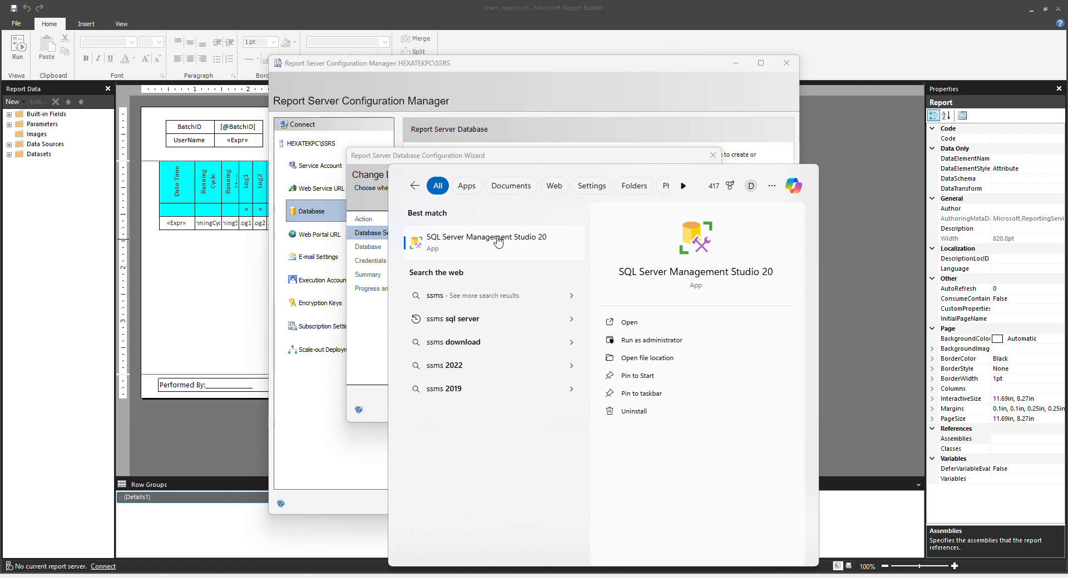
pyautogui.click(498, 243)
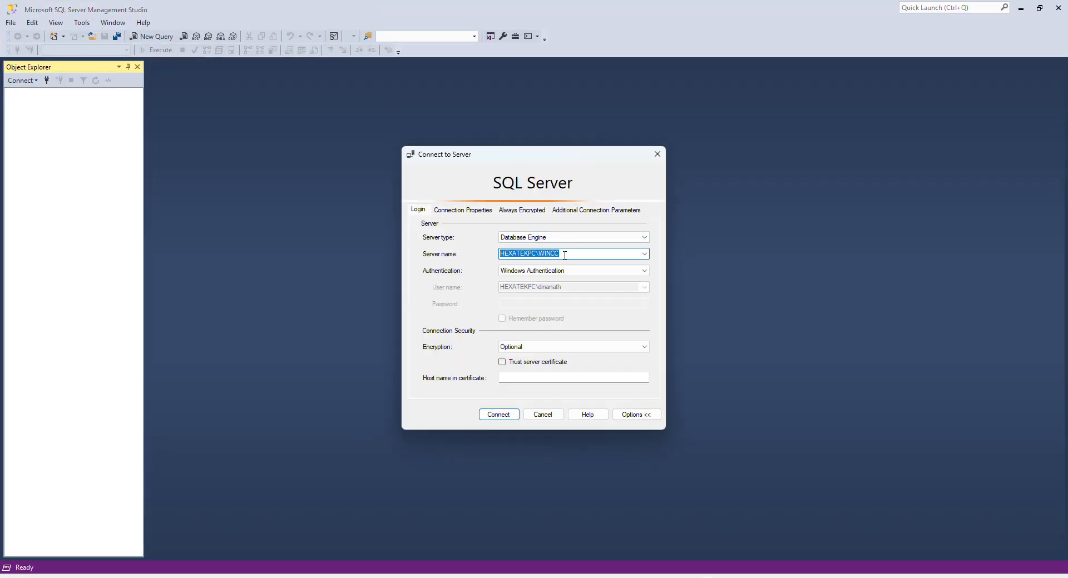
pyautogui.moveTo(564, 255); pyautogui.dragTo(497, 255)
pyautogui.click(503, 417)
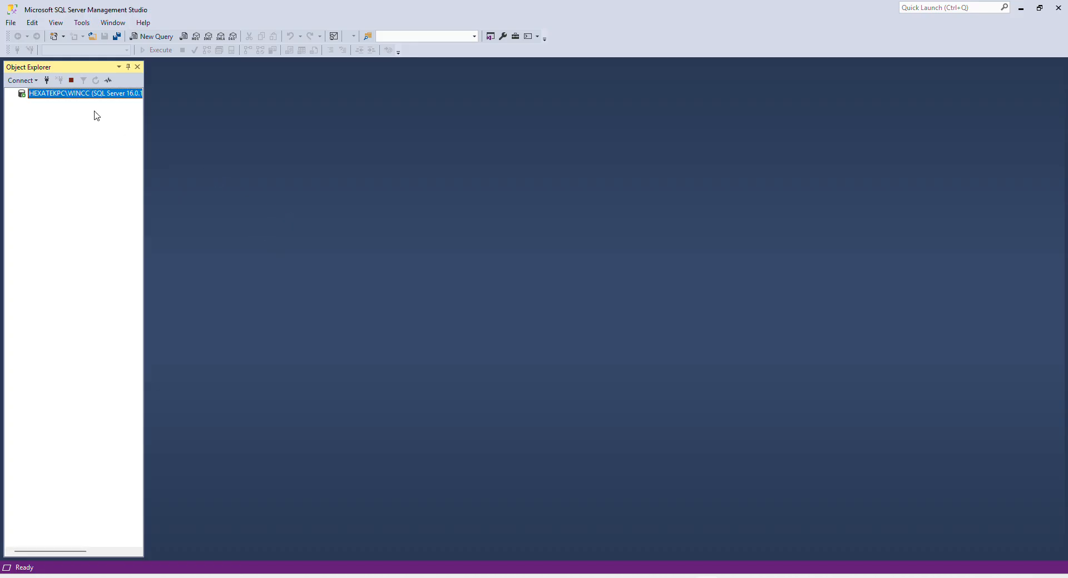
# Check the HEXATEKPC\WINCC server's Name property, then return to the database wizard.
pyautogui.rightClick(70, 93)
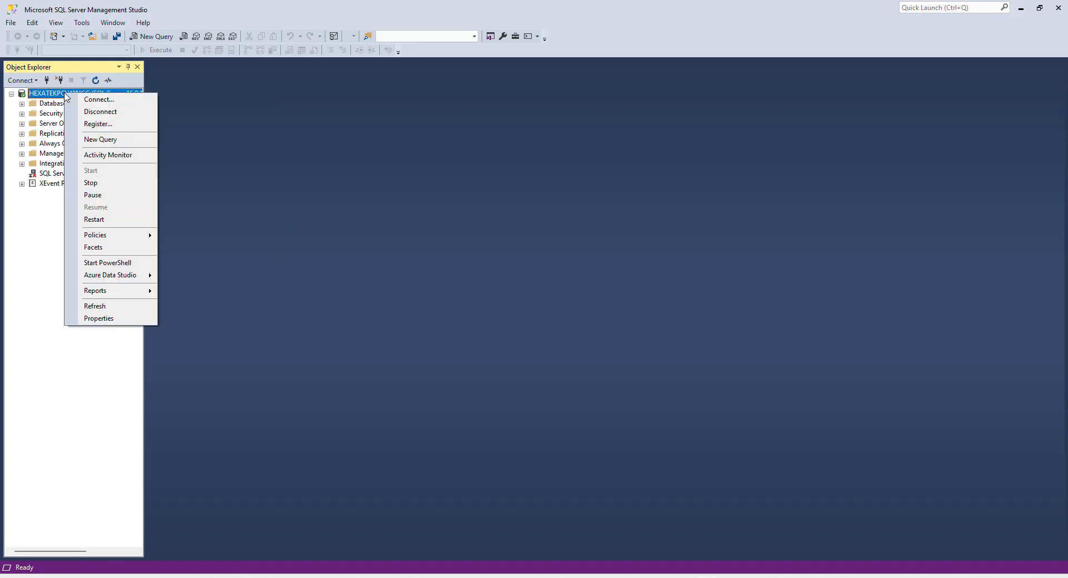
pyautogui.click(103, 318)
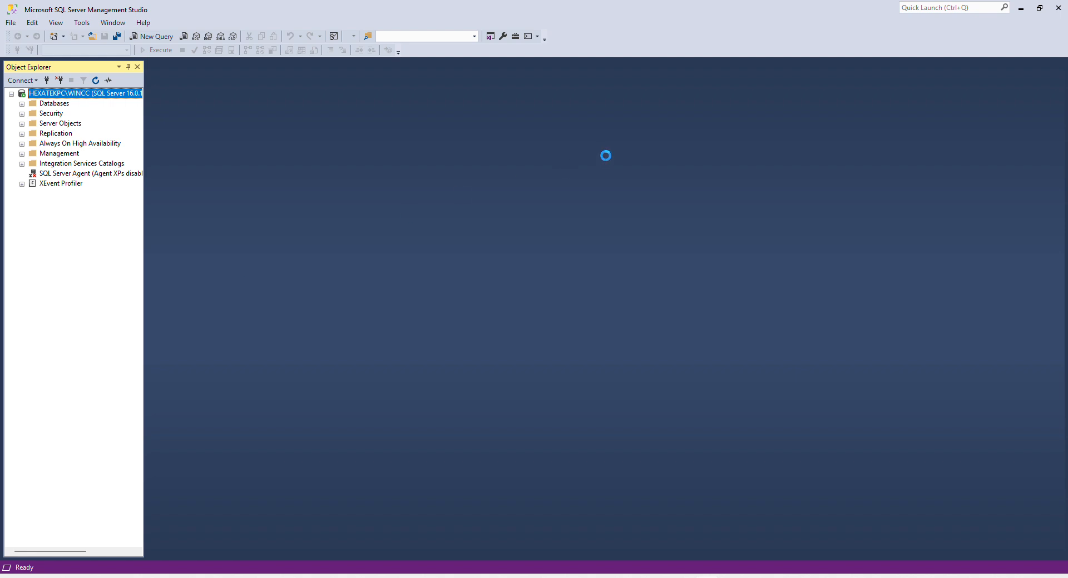
pyautogui.click(608, 171)
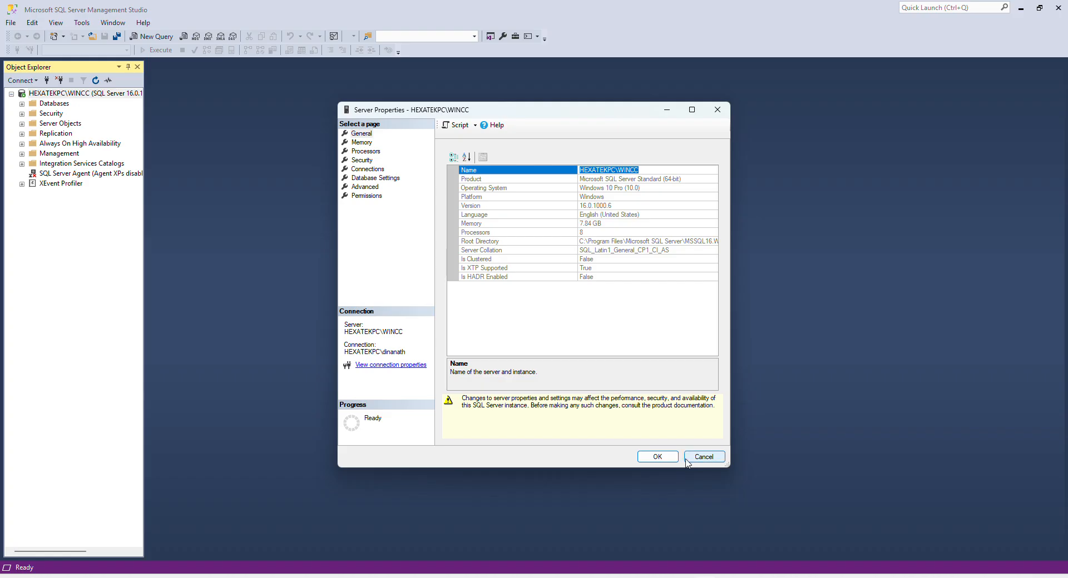
pyautogui.click(665, 460)
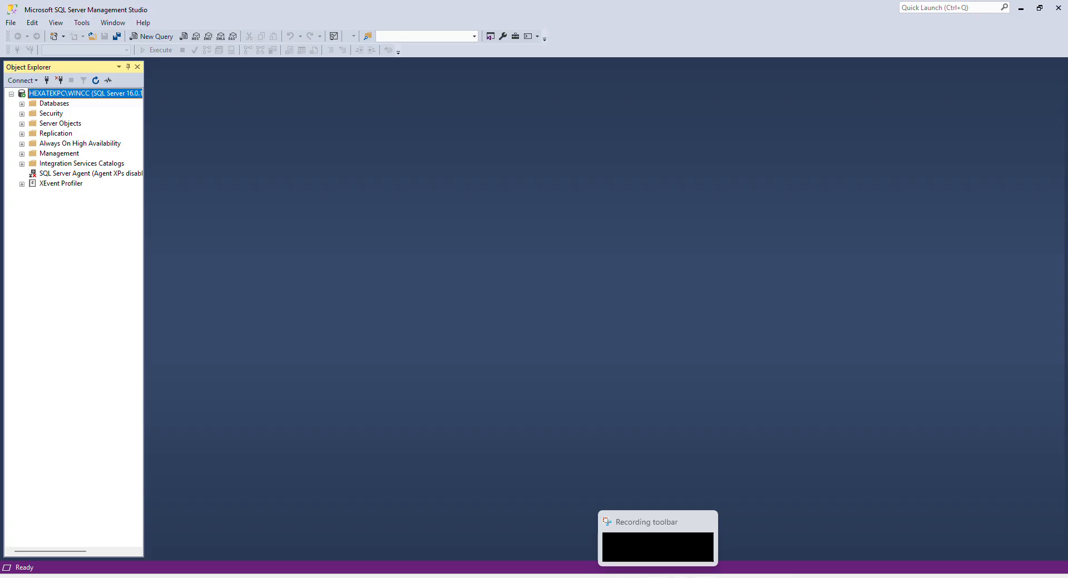
pyautogui.click(655, 577)
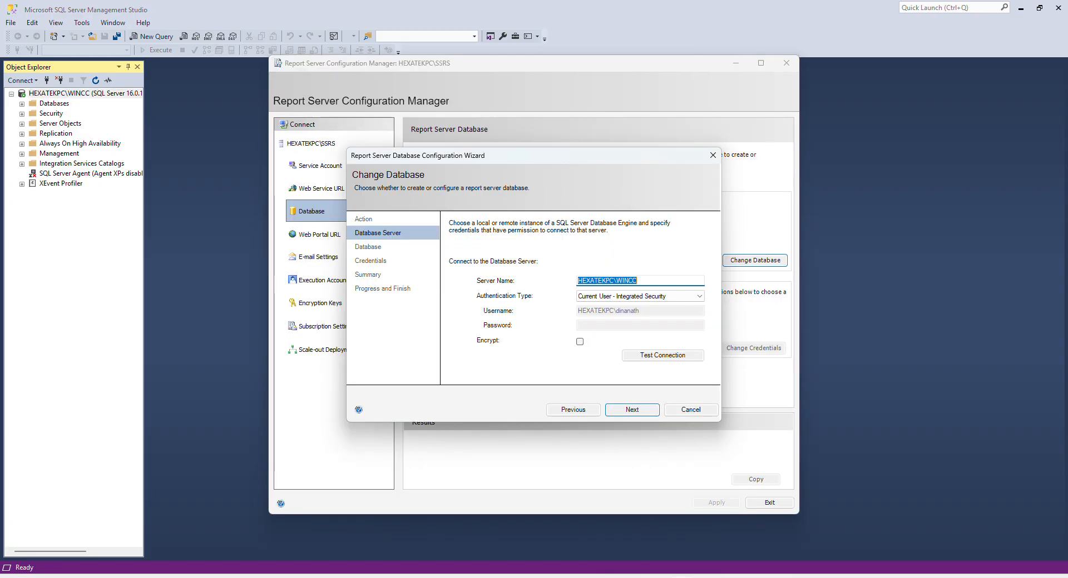
# Rename the new database to ReportServer_Logserver since ReportServer already exists.
pyautogui.click(623, 411)
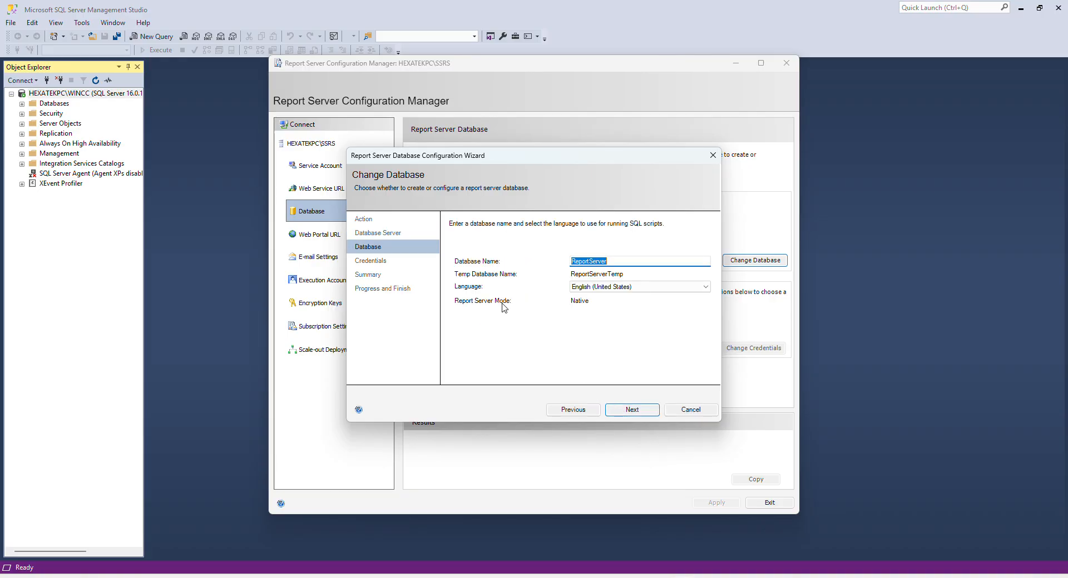
pyautogui.click(627, 410)
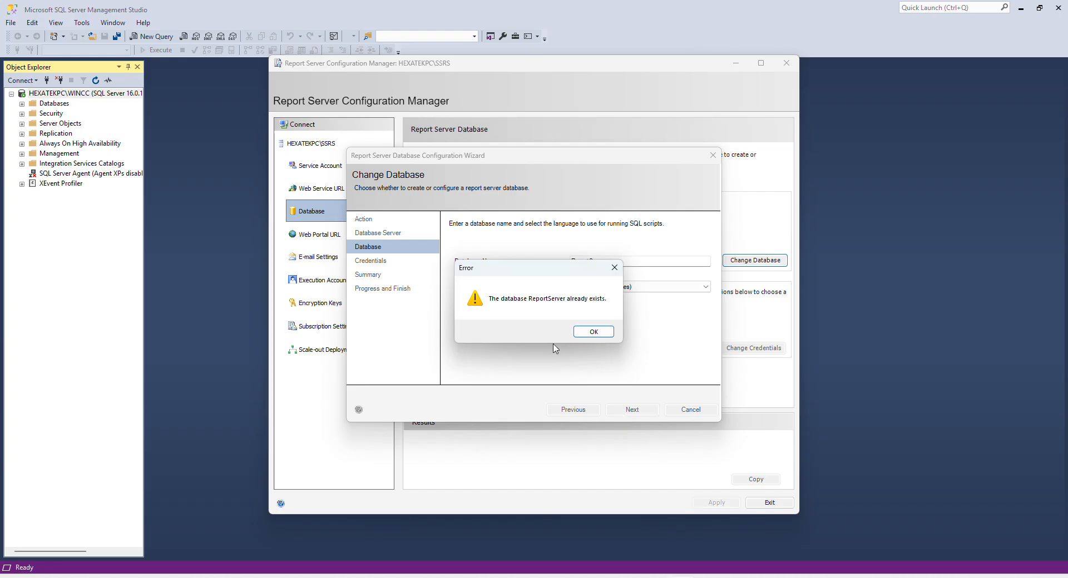
pyautogui.click(588, 333)
pyautogui.click(621, 261)
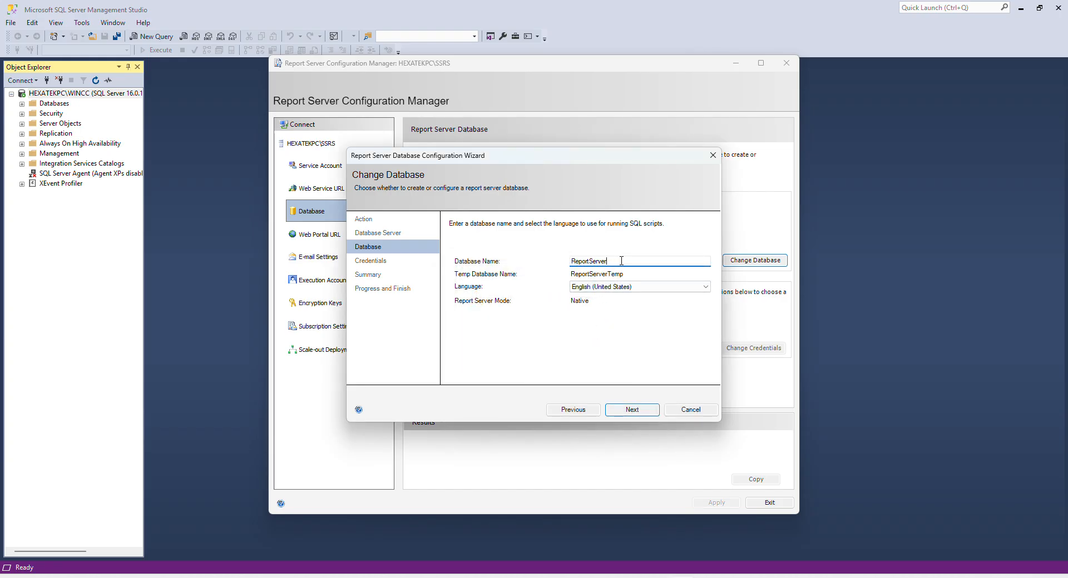
pyautogui.write('_DA')
pyautogui.press('BackSpace')
pyautogui.press('BackSpace')
pyautogui.write('LO')
pyautogui.press('BackSpace')
pyautogui.write('ogserver')
# Accept the service account credentials, review the summary, and create the database.
pyautogui.click(623, 411)
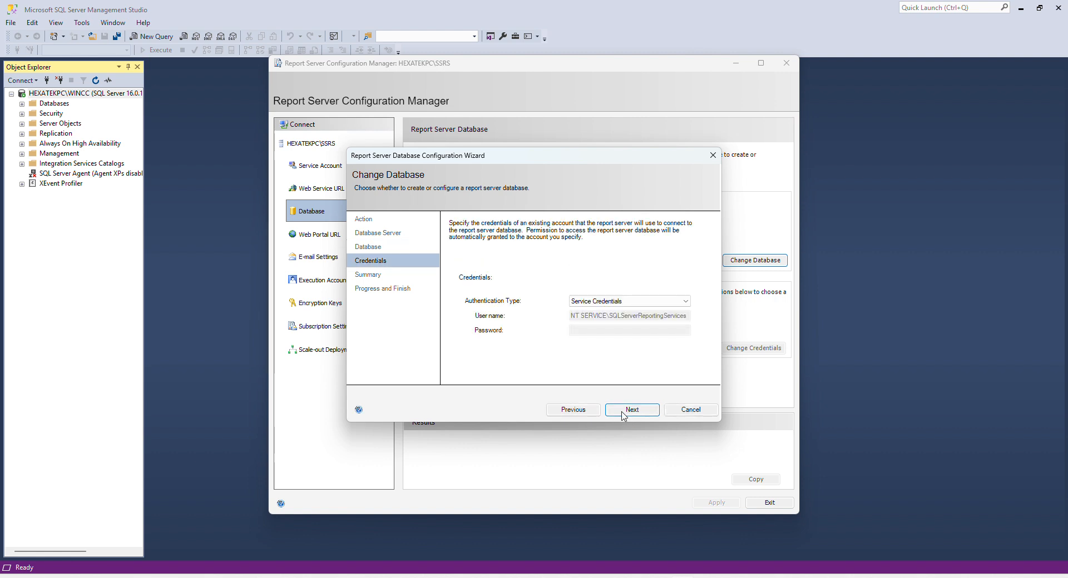
pyautogui.click(622, 412)
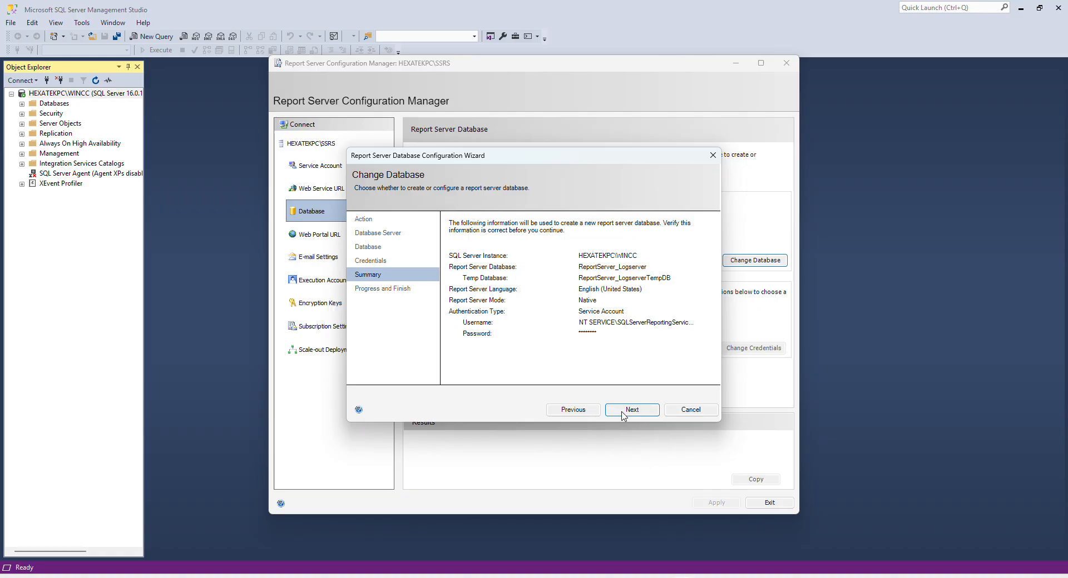
pyautogui.click(621, 411)
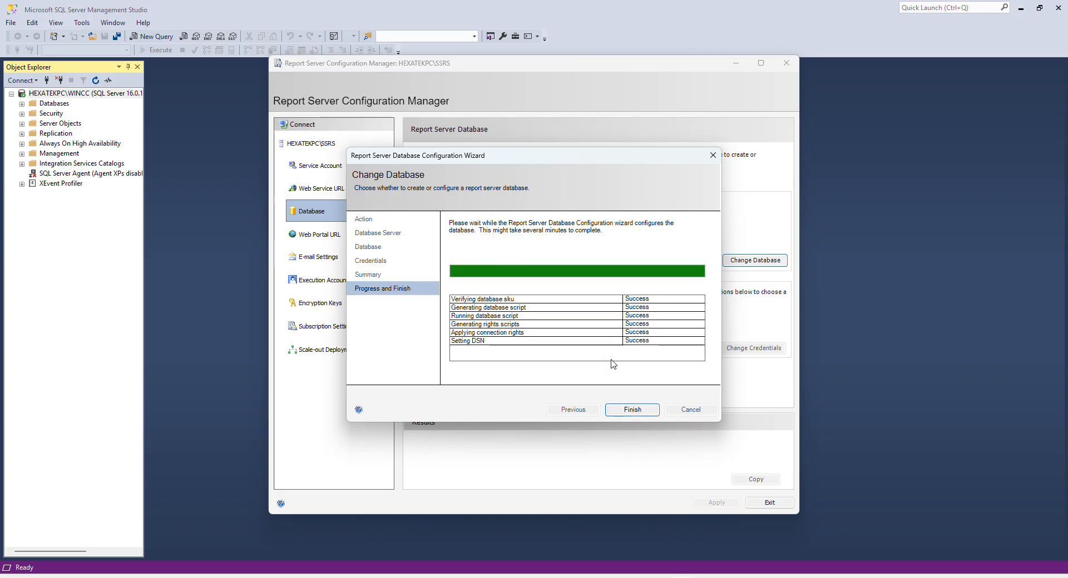
pyautogui.click(630, 411)
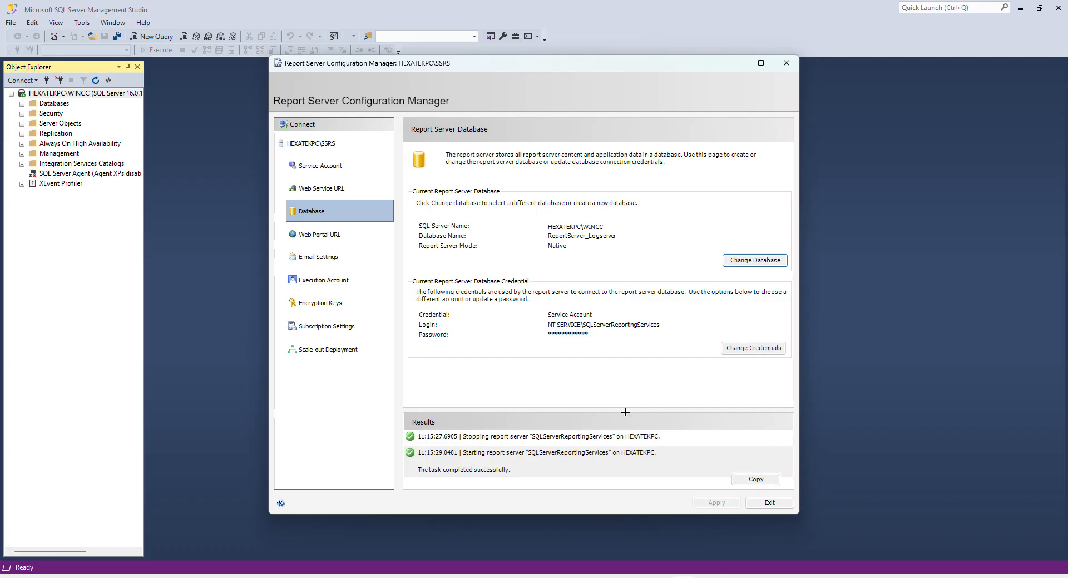
pyautogui.click(320, 238)
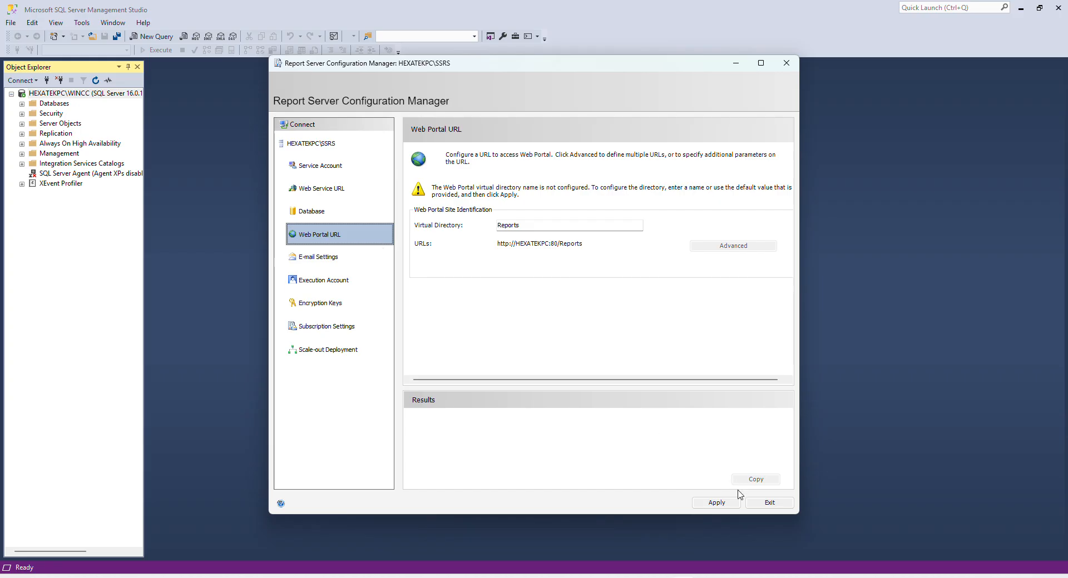
pyautogui.click(717, 503)
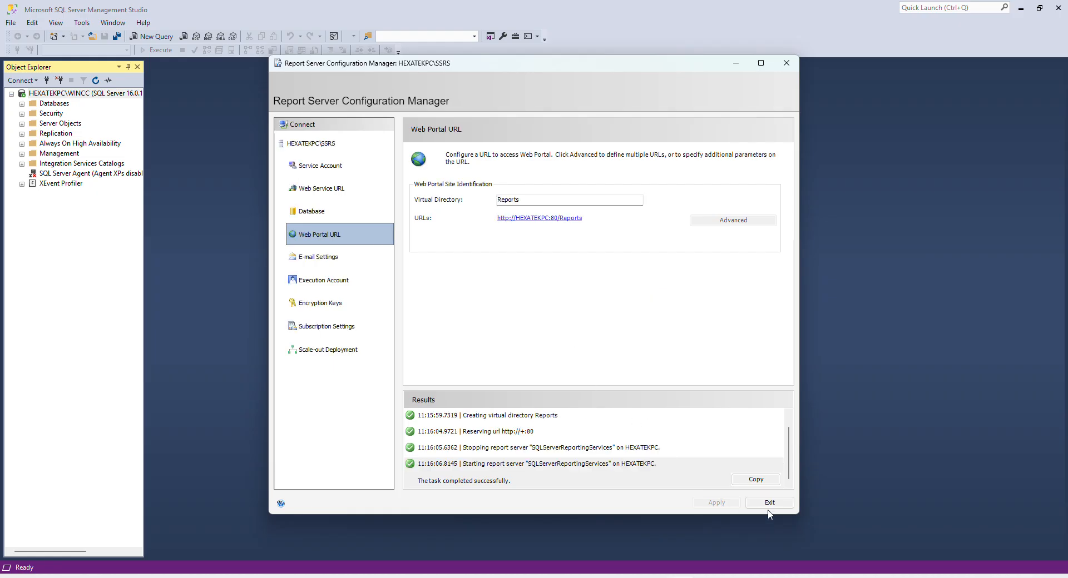
pyautogui.click(338, 188)
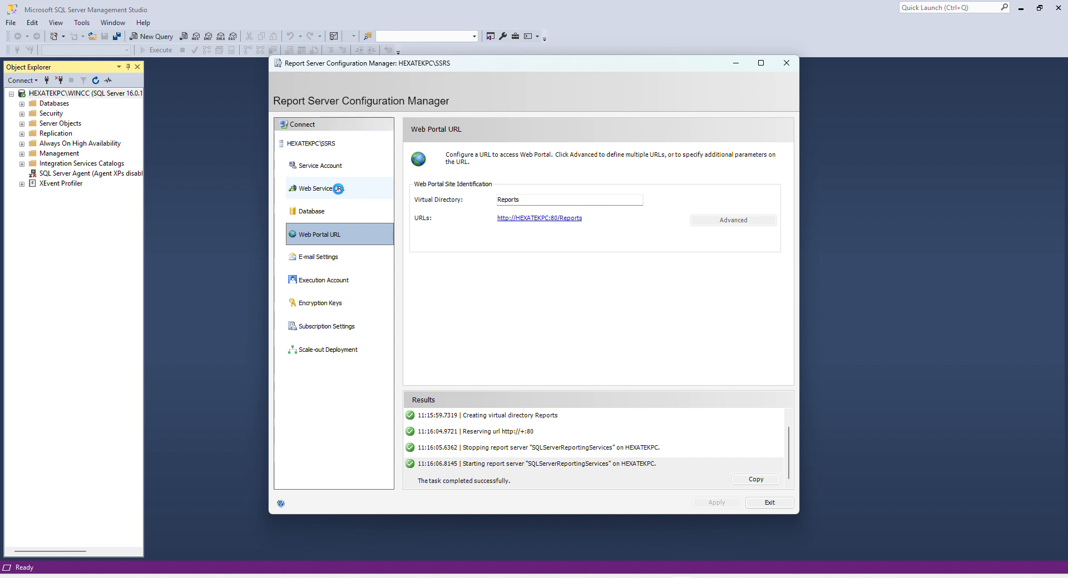
pyautogui.click(317, 215)
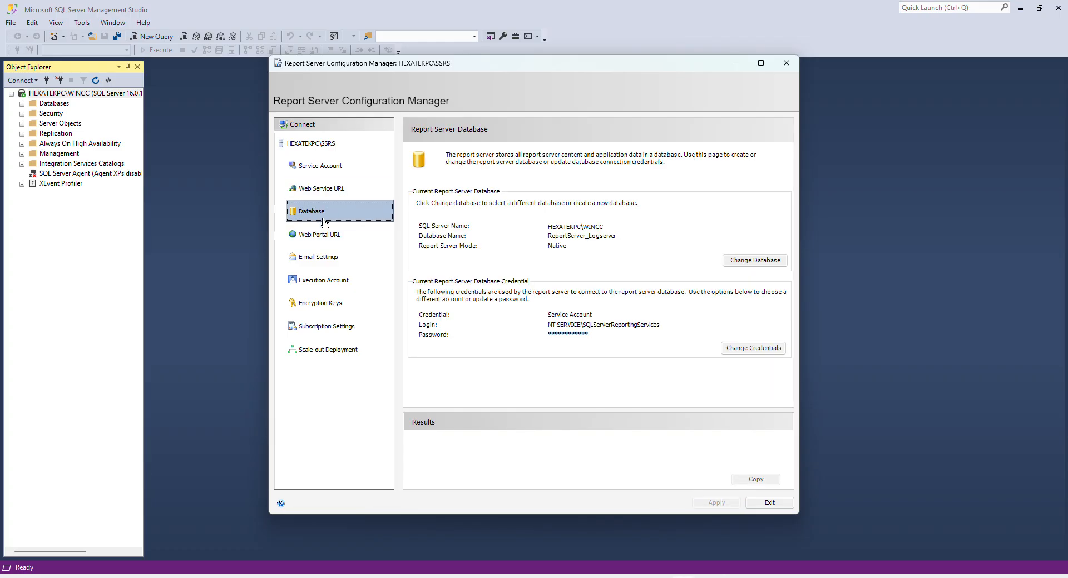
pyautogui.click(315, 239)
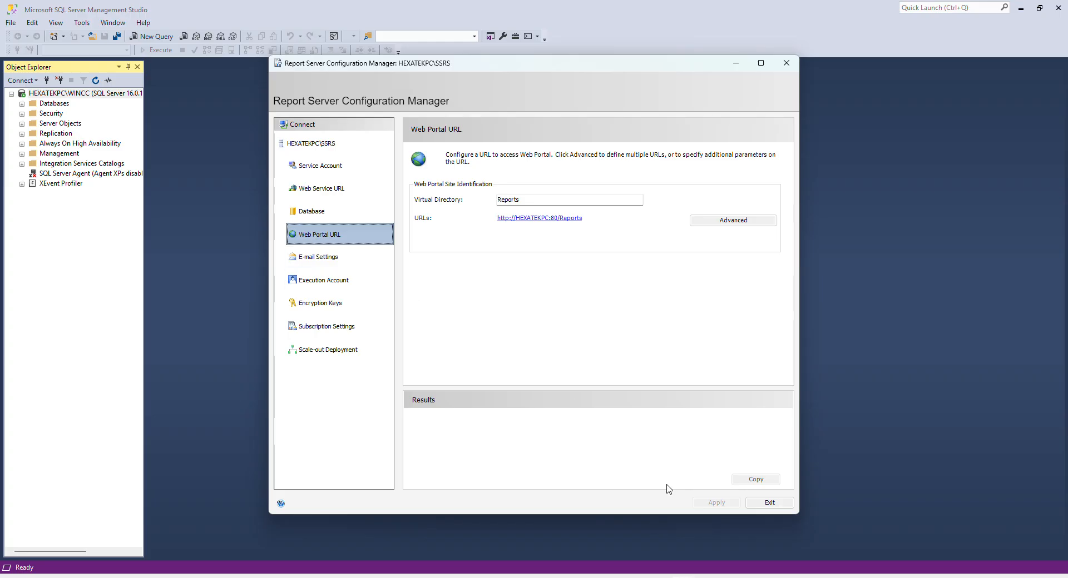
pyautogui.click(765, 503)
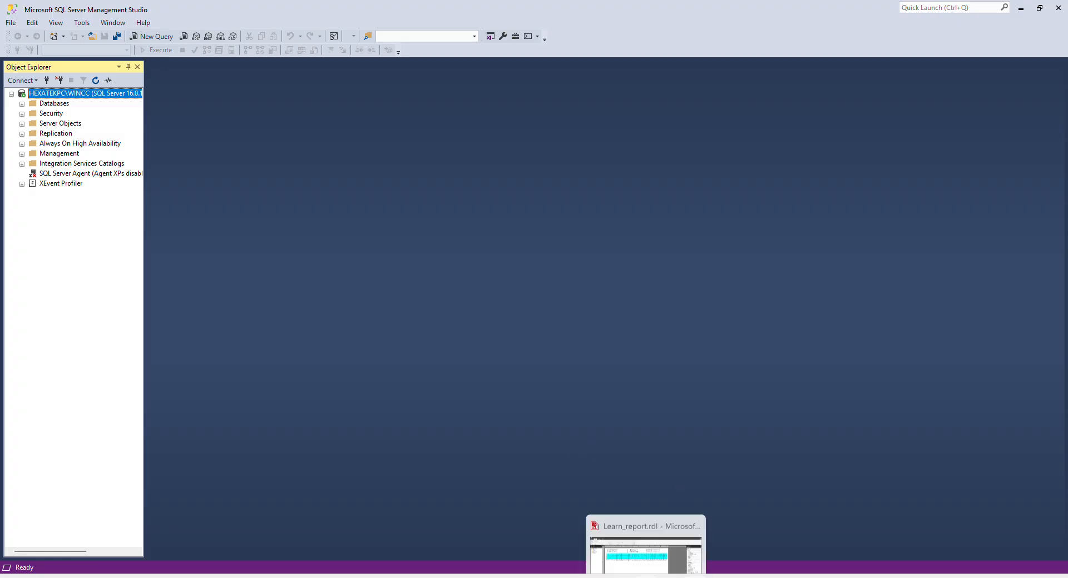
pyautogui.click(645, 528)
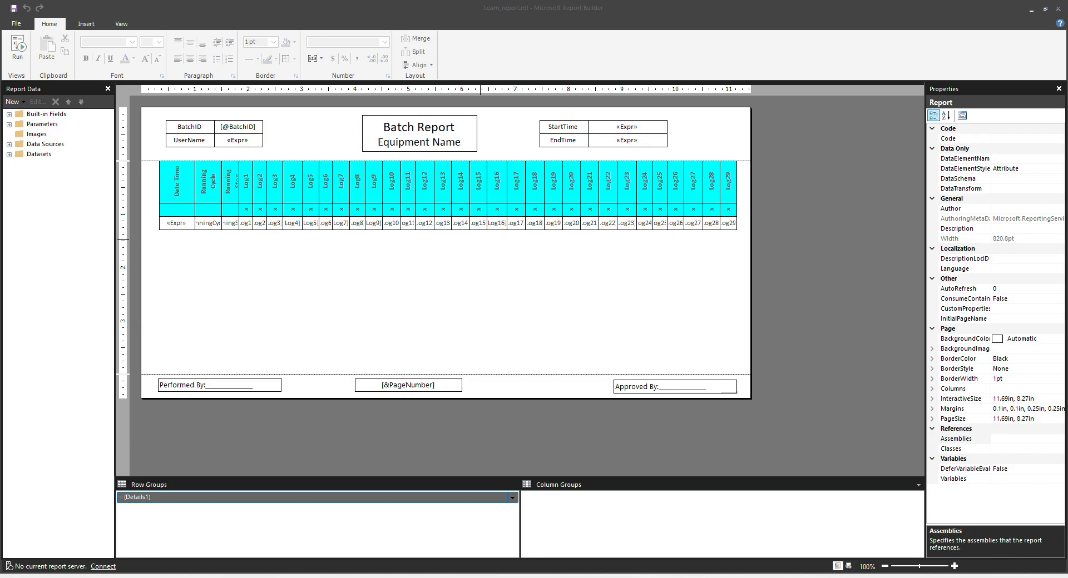
# Close Report Builder and SSMS, leaving the SCADA_BACKUP_test_V20 TIA Portal project visible.
pyautogui.rightClick(644, 577)
pyautogui.click(611, 553)
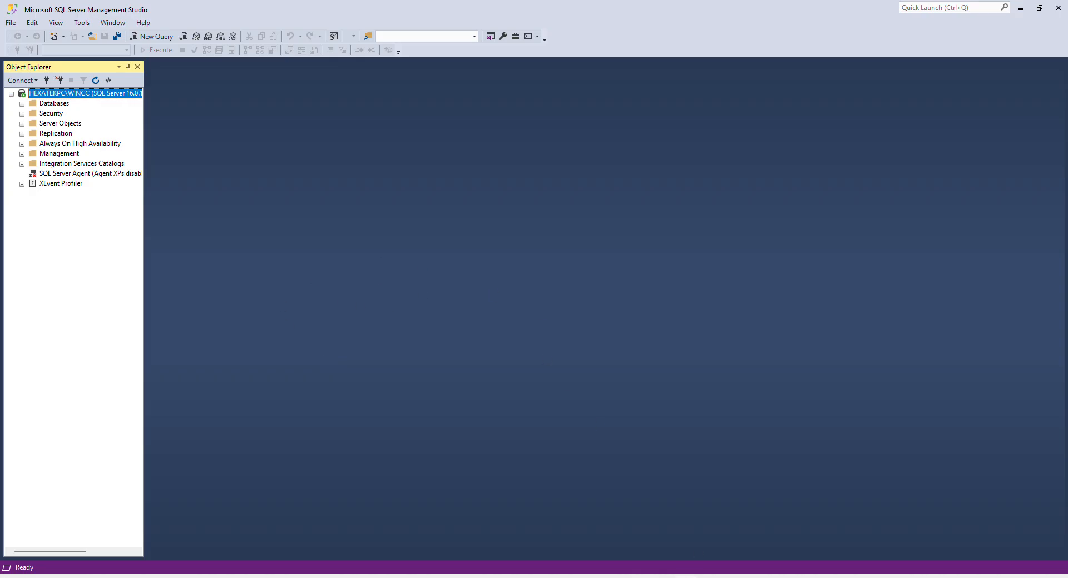
pyautogui.rightClick(674, 576)
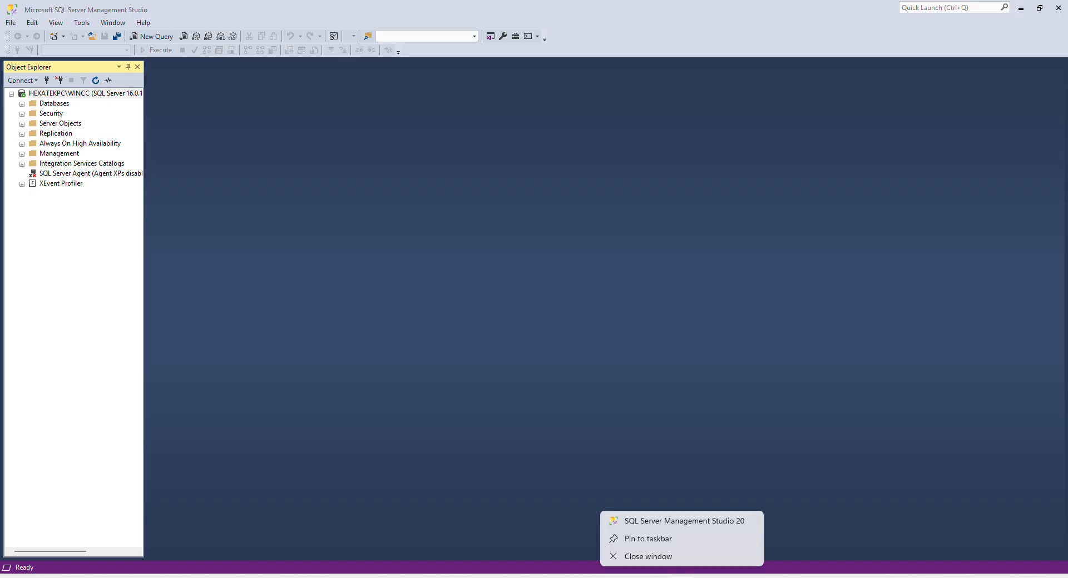
pyautogui.click(668, 558)
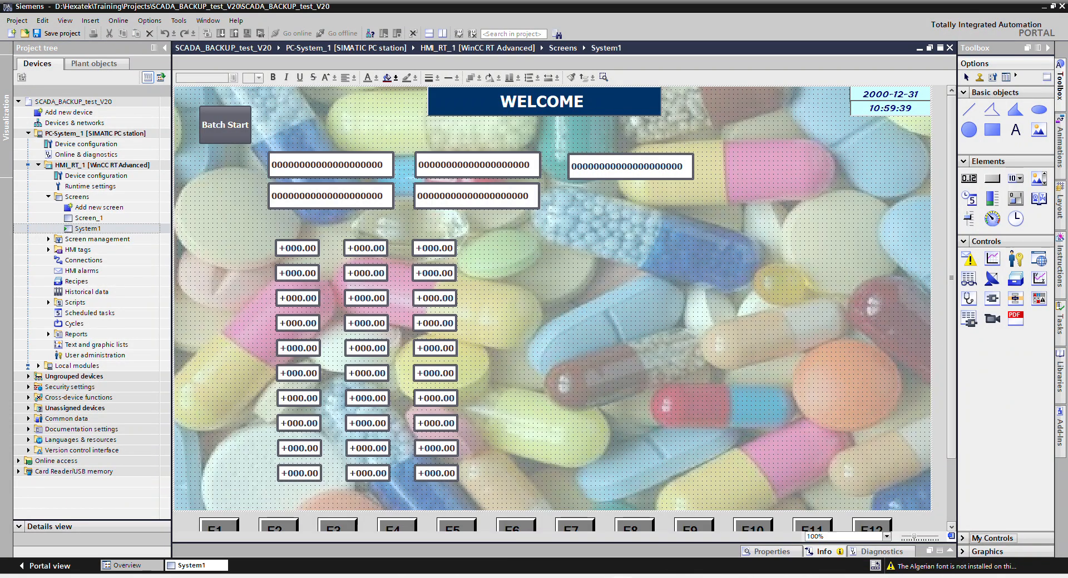
pyautogui.press('super')
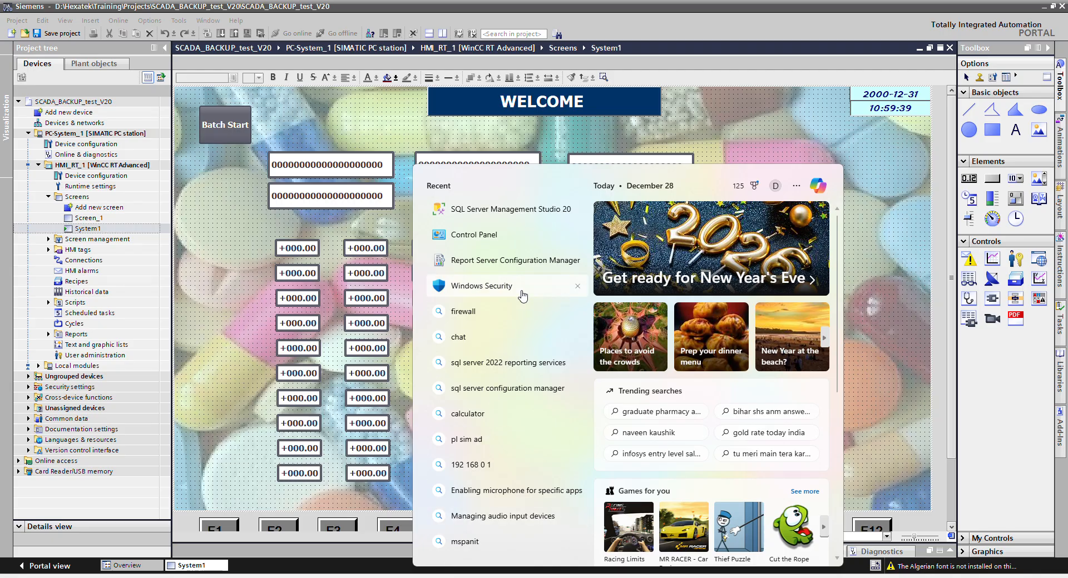
# Reconnect to HEXATEKPC SSRS and open its Reports web portal in the browser.
pyautogui.click(496, 266)
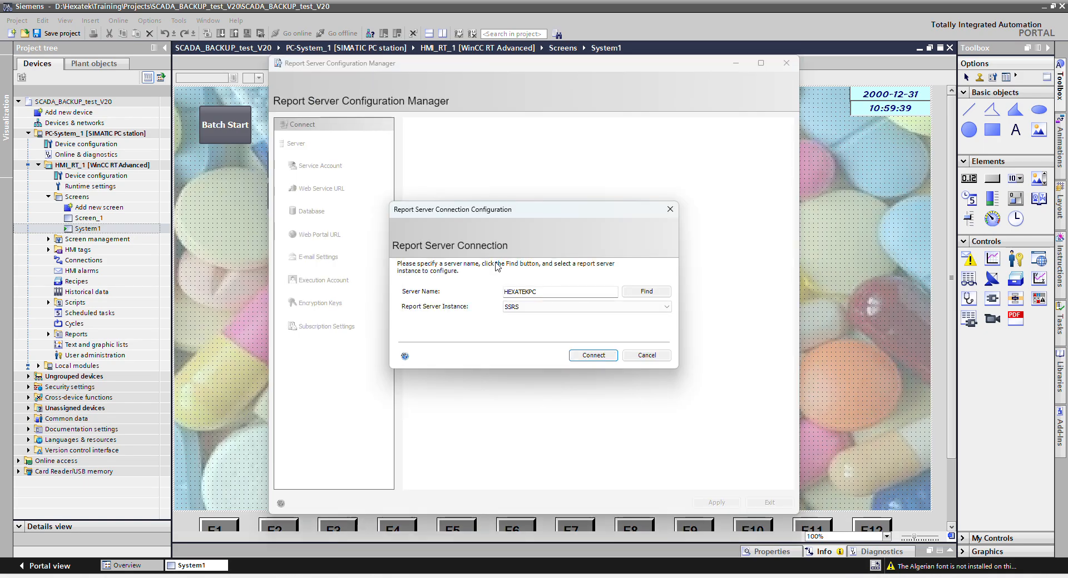
pyautogui.click(585, 356)
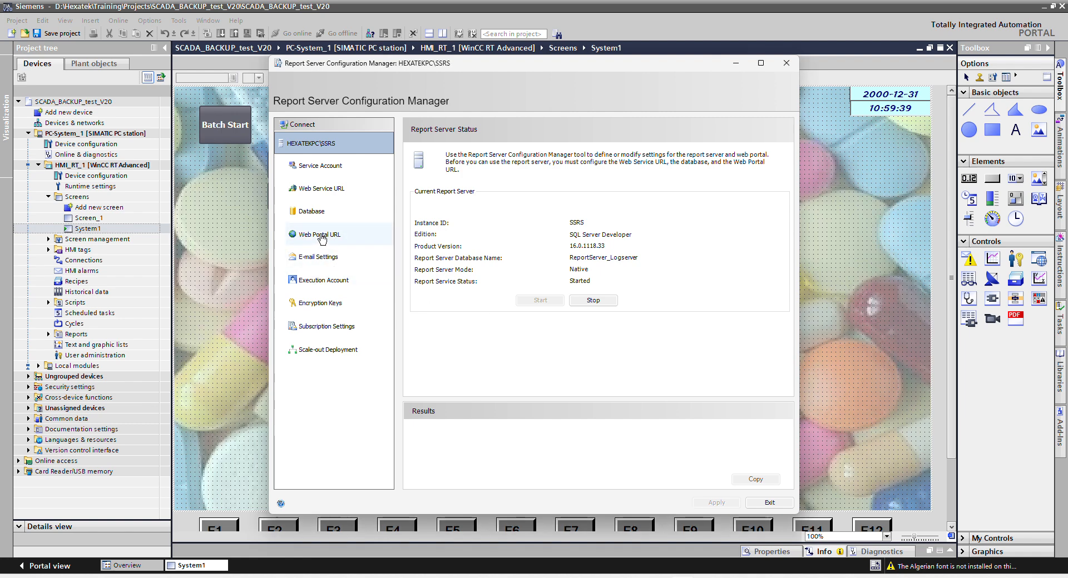
pyautogui.click(321, 236)
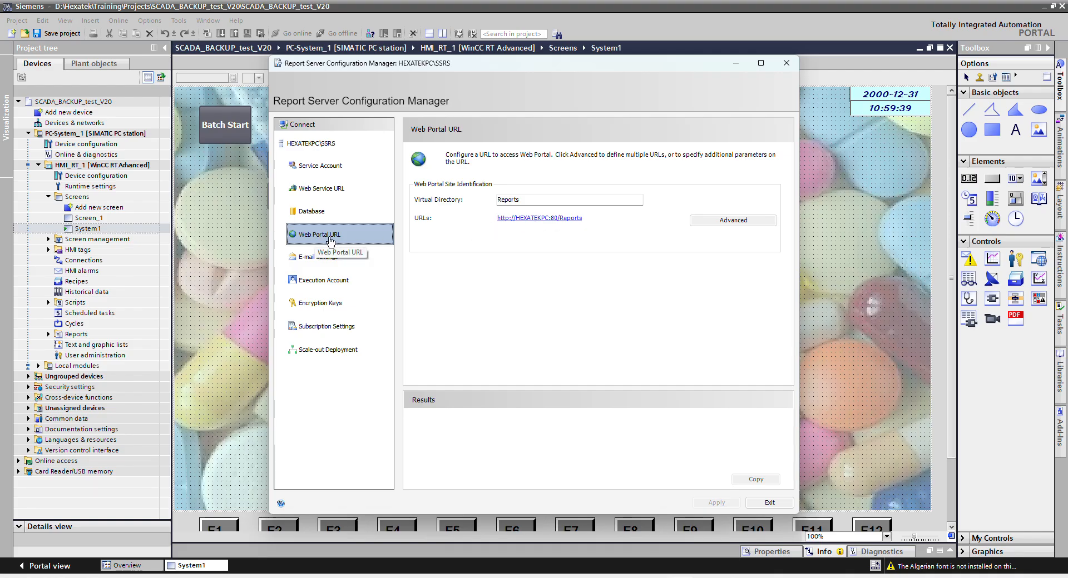
pyautogui.click(533, 223)
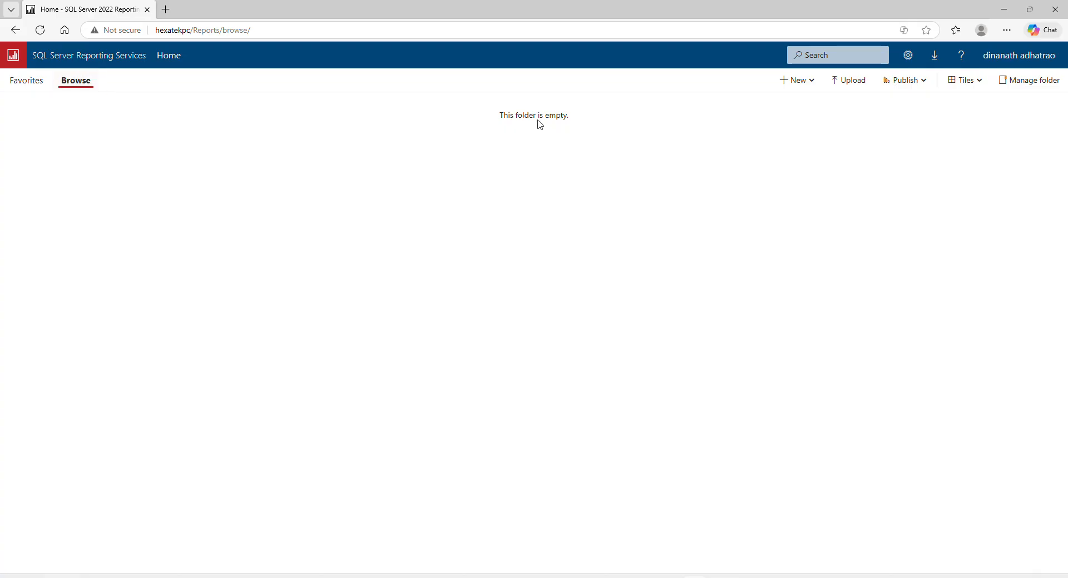
# Upload the Learn_report file from the Desktop into the portal's Home folder.
pyautogui.click(849, 84)
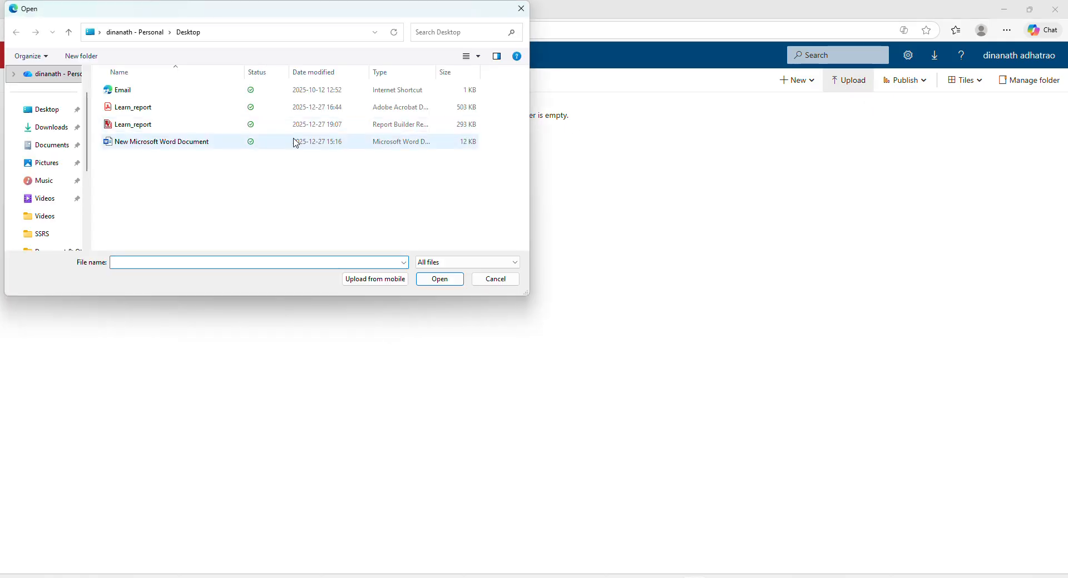
pyautogui.click(133, 125)
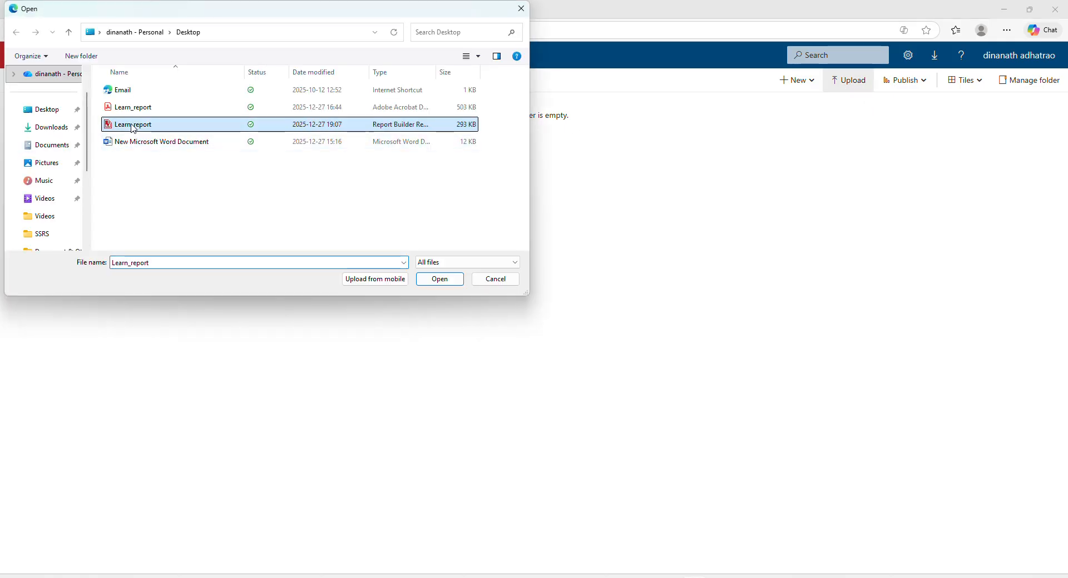
pyautogui.click(435, 280)
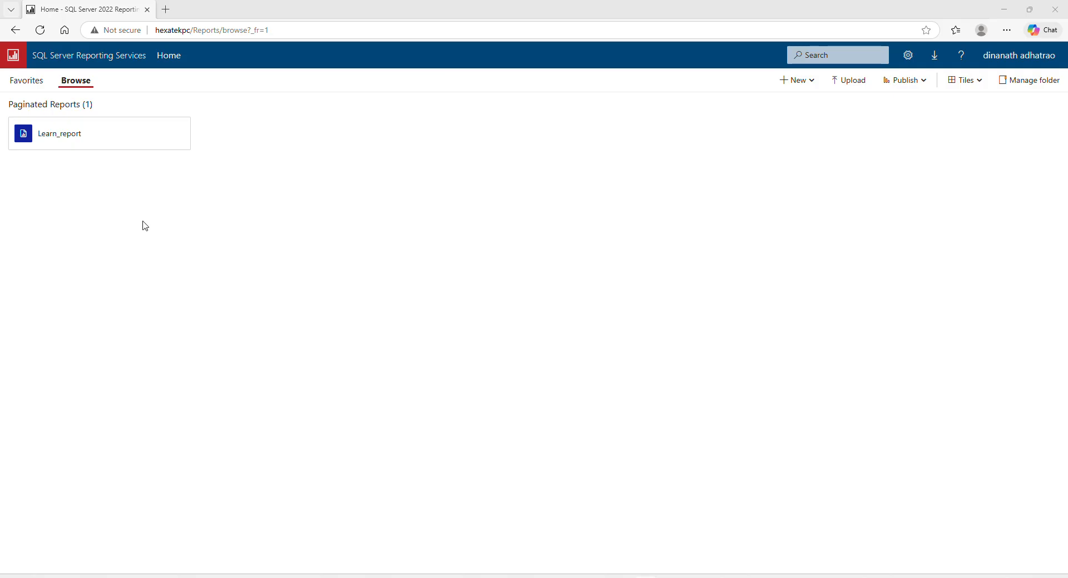
pyautogui.click(923, 85)
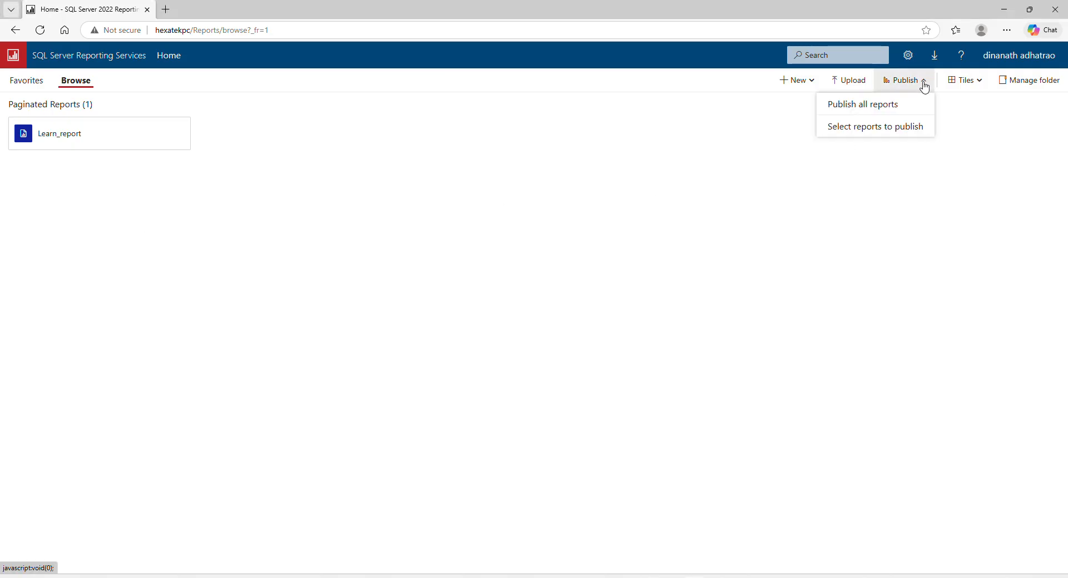
pyautogui.click(877, 110)
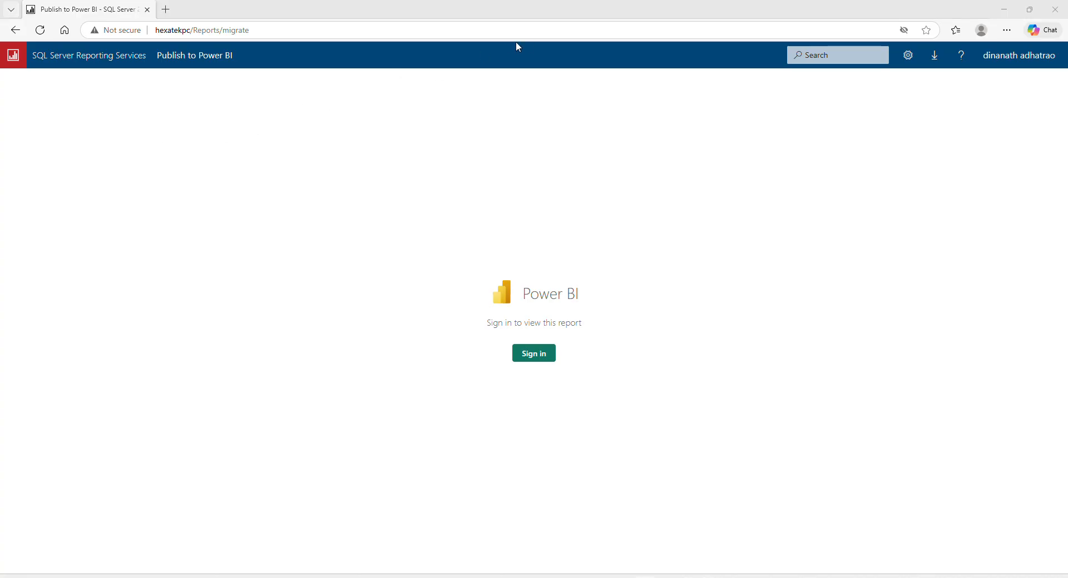
pyautogui.click(73, 63)
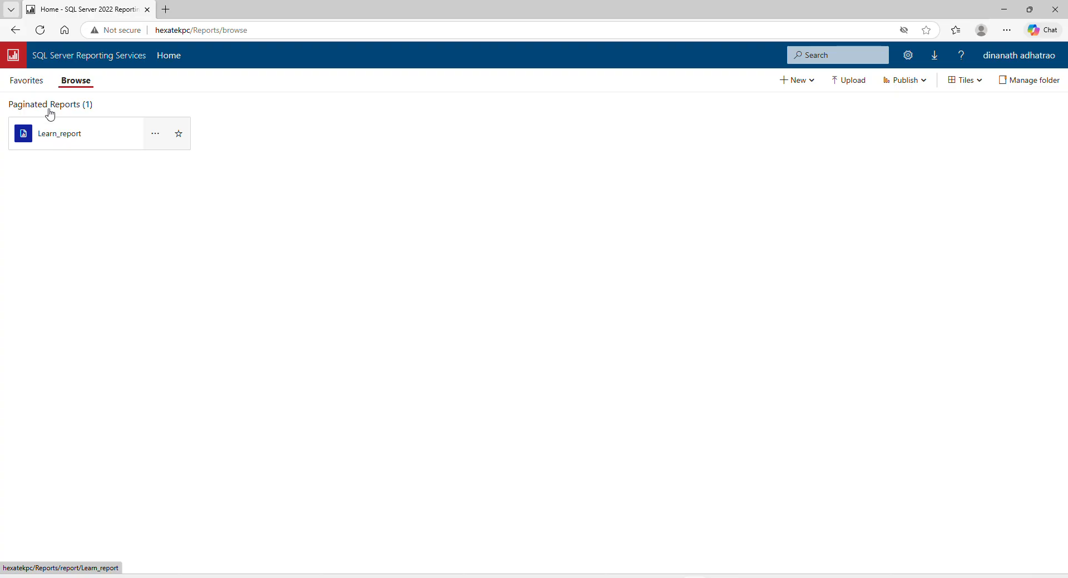
# Close Edge and open the ReportServer web service URL listing Learn_report.
pyautogui.click(1054, 9)
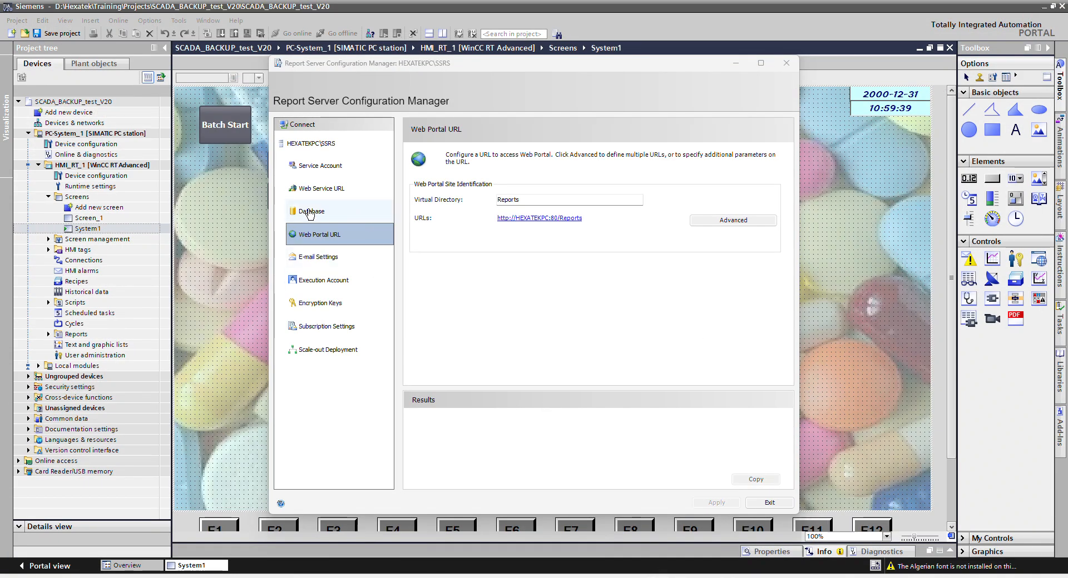
pyautogui.click(310, 190)
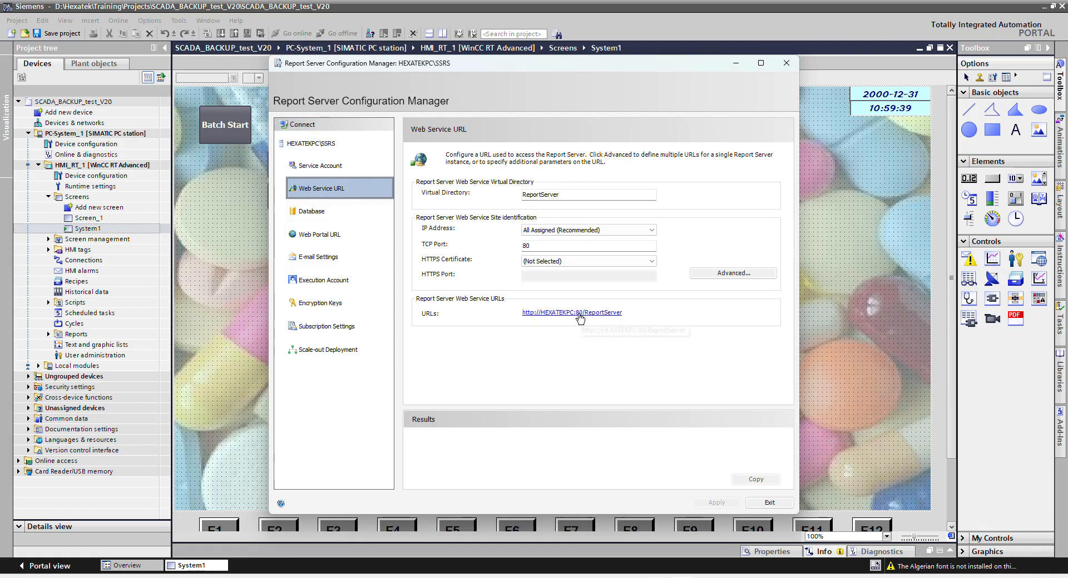
pyautogui.click(580, 314)
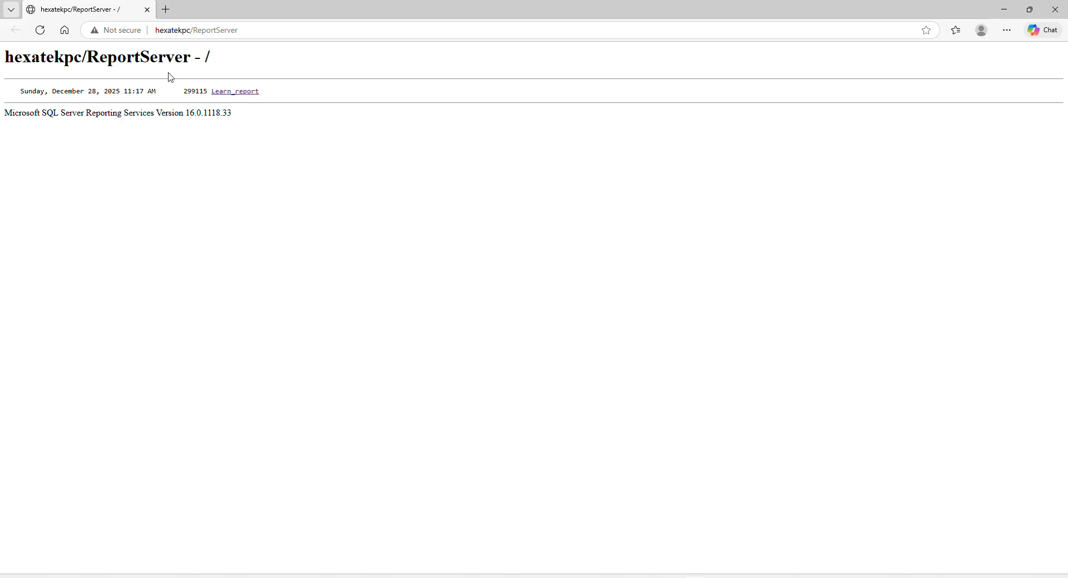
# Copy the report server address from the page heading, then open Learn_report in the Report Viewer.
pyautogui.moveTo(9, 56); pyautogui.dragTo(184, 57)
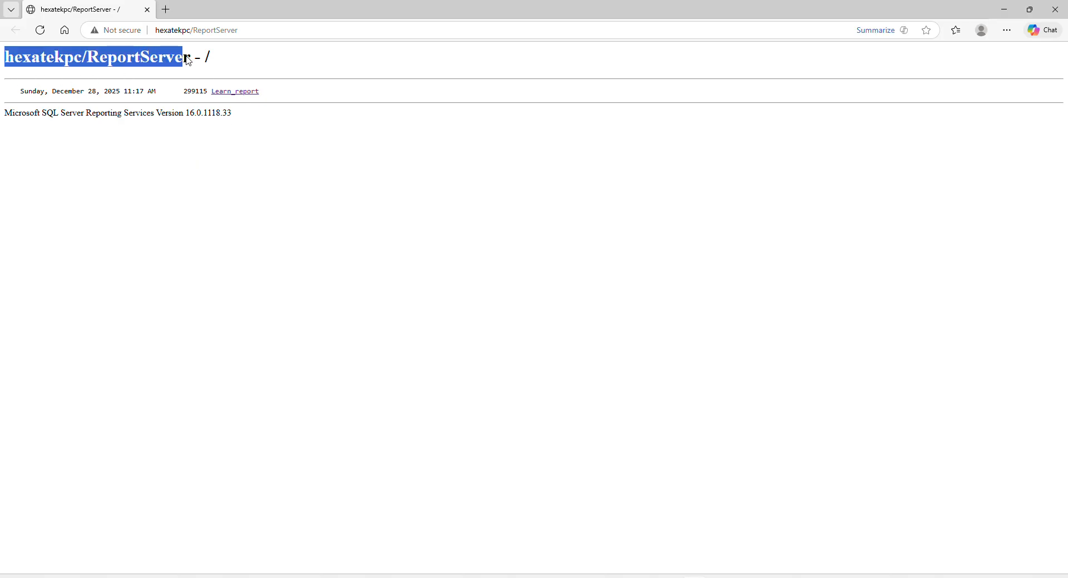
pyautogui.click(259, 114)
pyautogui.click(325, 242)
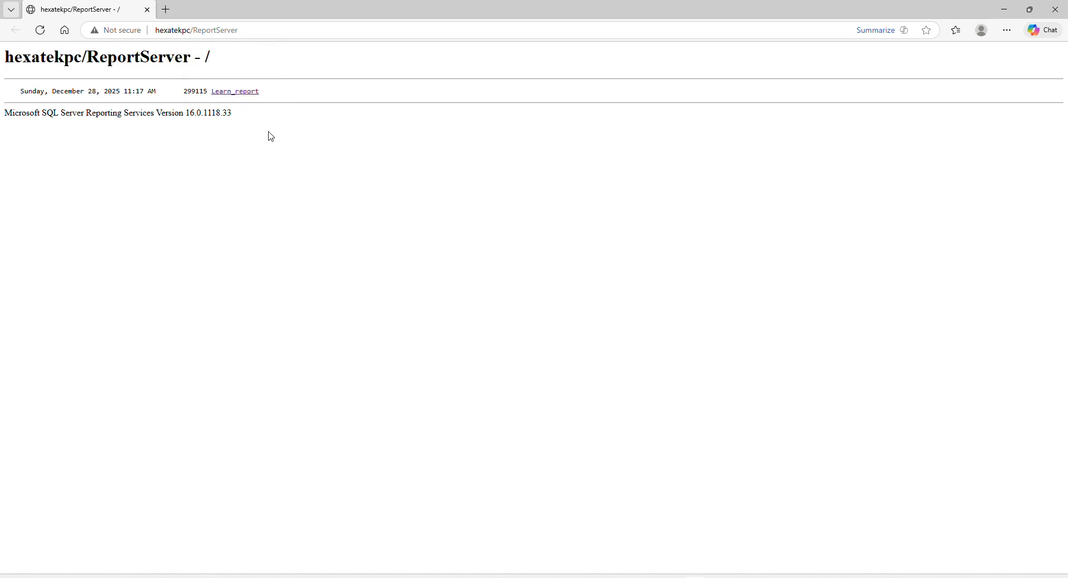
pyautogui.click(237, 92)
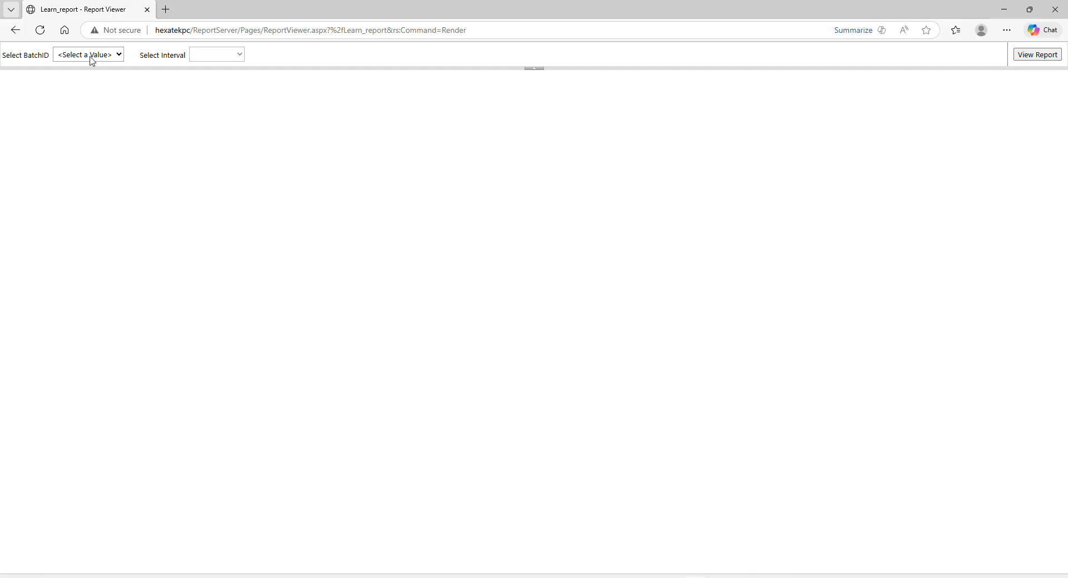
pyautogui.click(119, 63)
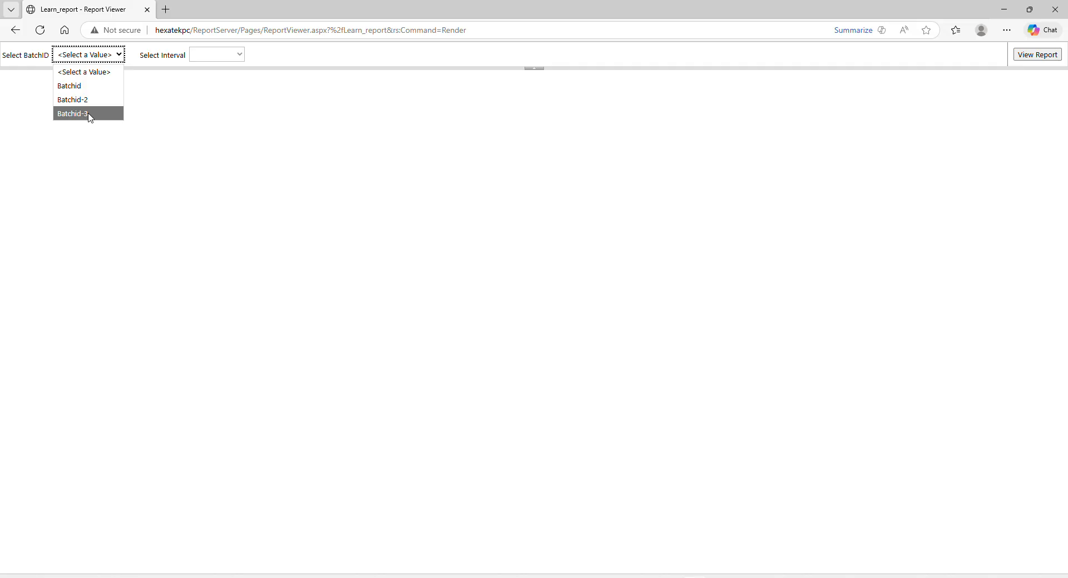
# Run the Learn_report for Batchid-3 at a 5min interval.
pyautogui.click(90, 114)
pyautogui.click(241, 55)
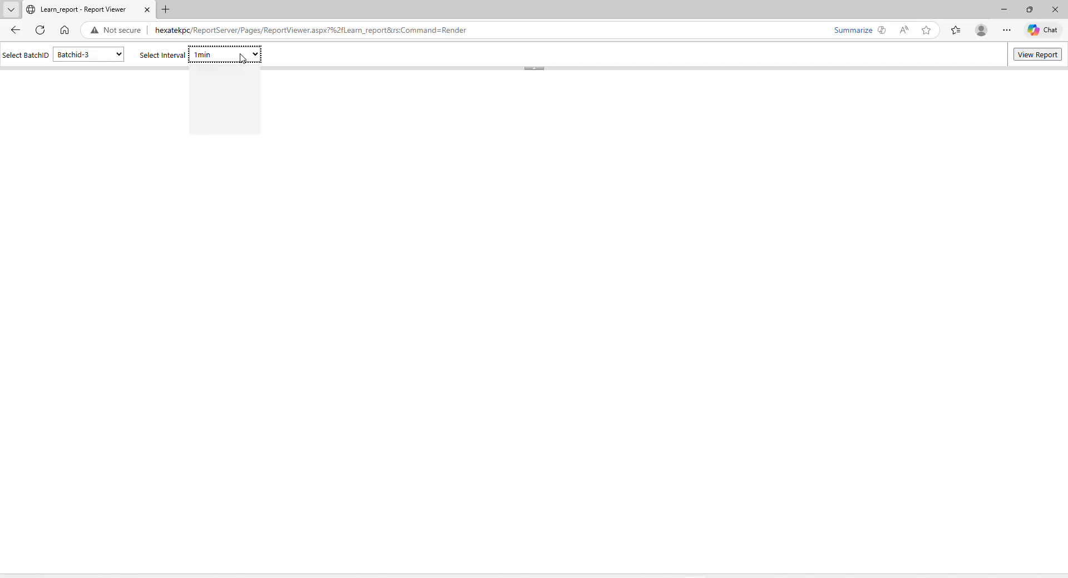
pyautogui.click(234, 87)
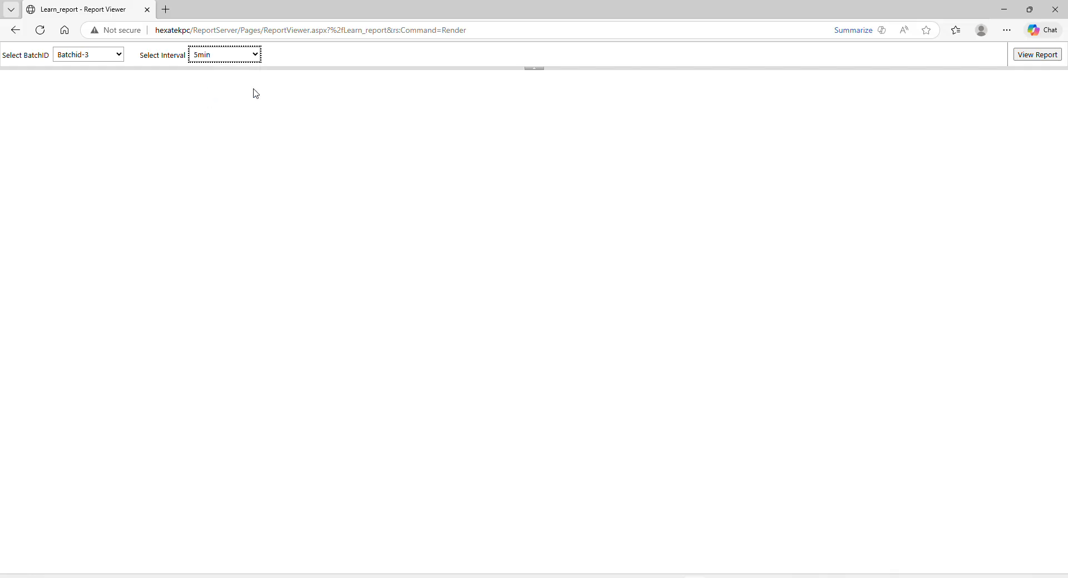
pyautogui.click(1038, 55)
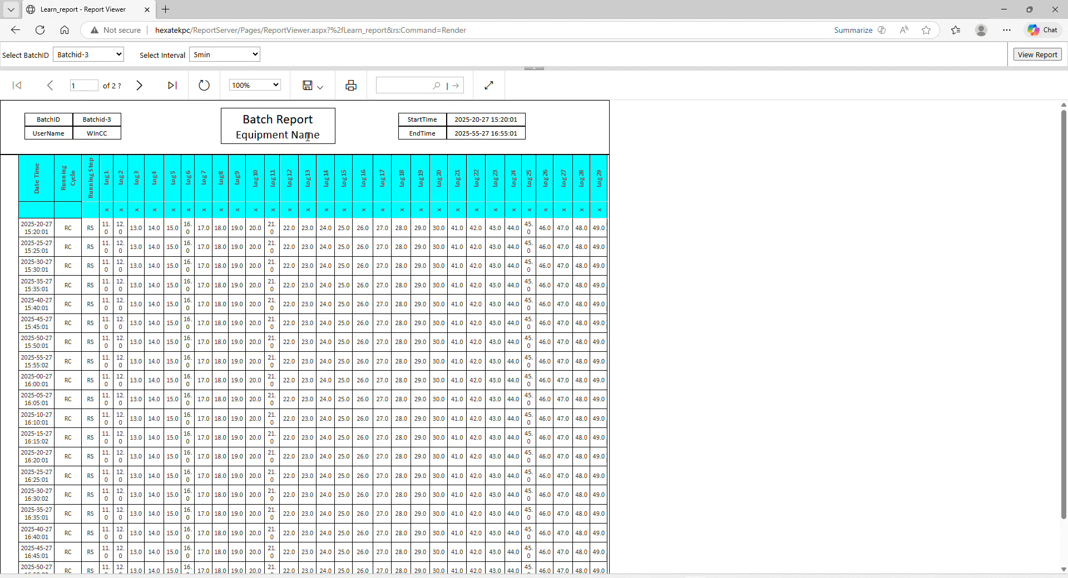
# Page through the report, export it as PDF, and open the downloaded Learn_report.pdf.
pyautogui.click(321, 91)
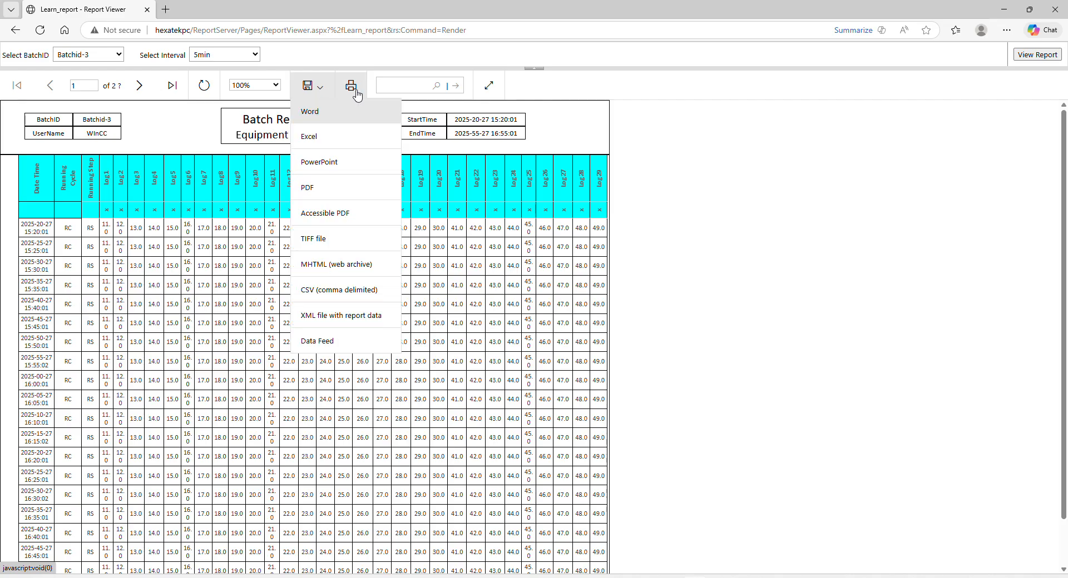
pyautogui.click(141, 88)
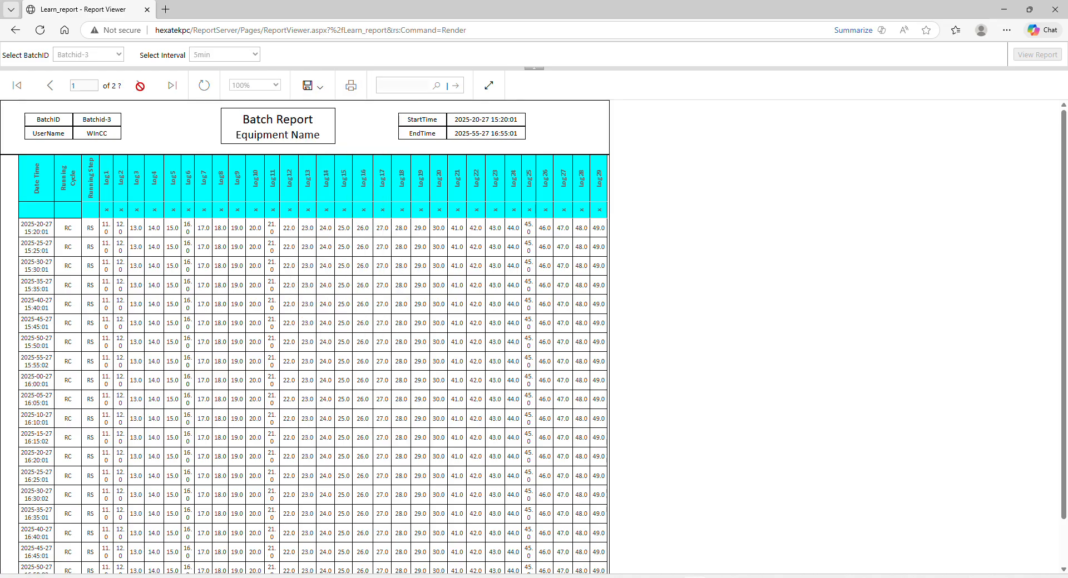
pyautogui.click(50, 85)
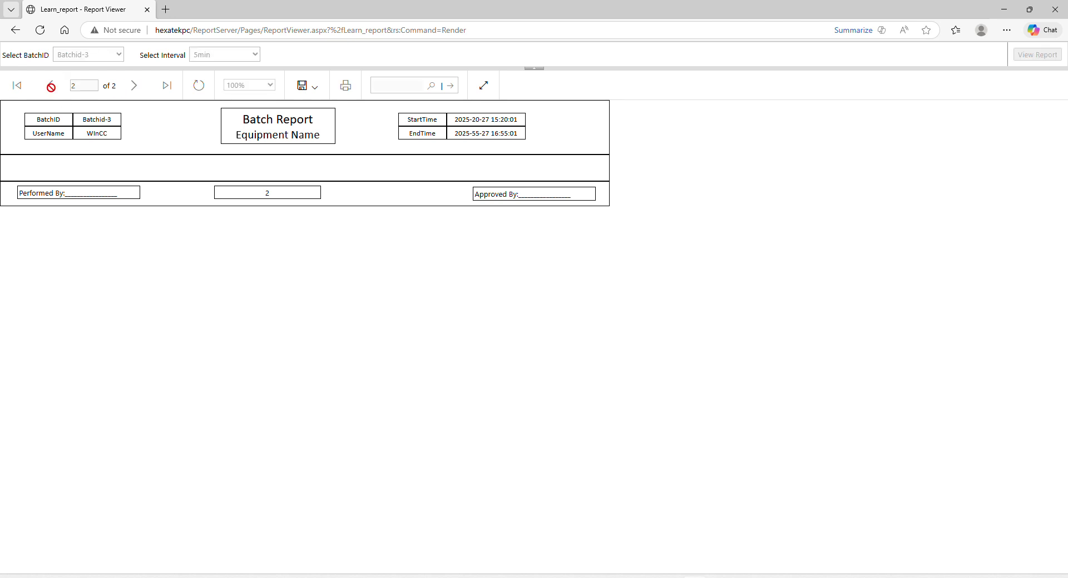
pyautogui.click(310, 93)
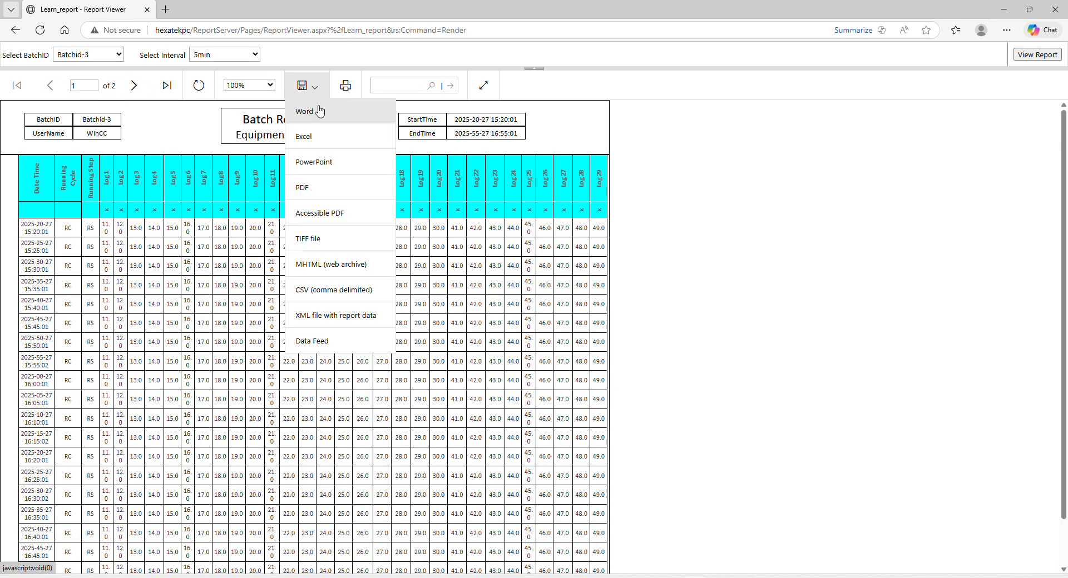
pyautogui.click(326, 192)
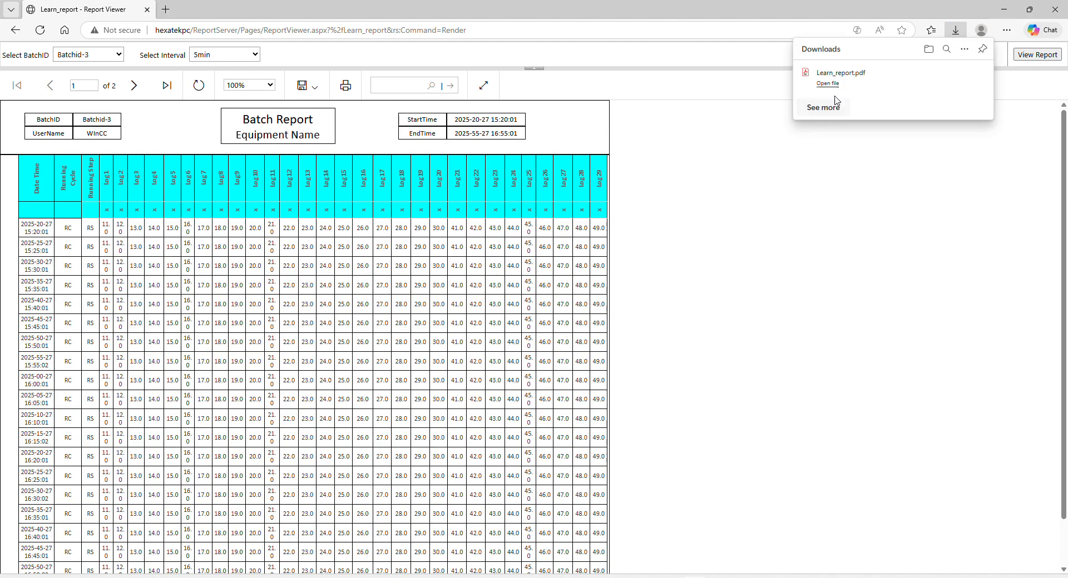
pyautogui.click(827, 83)
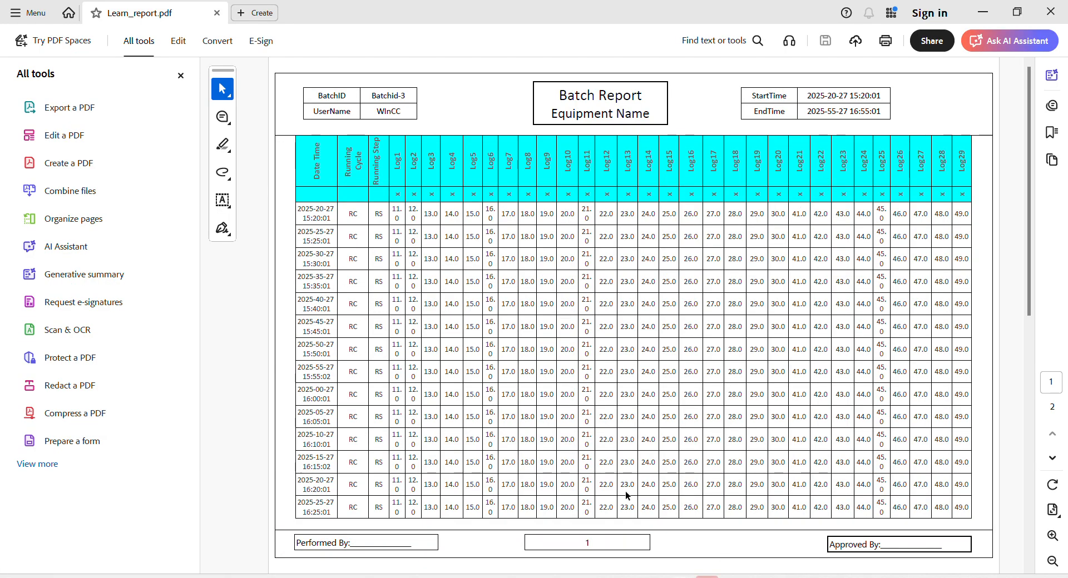
# Scroll through both pages of the Batchid-3 PDF, then close Adobe Acrobat.
pyautogui.scroll(-3, 510, 214)
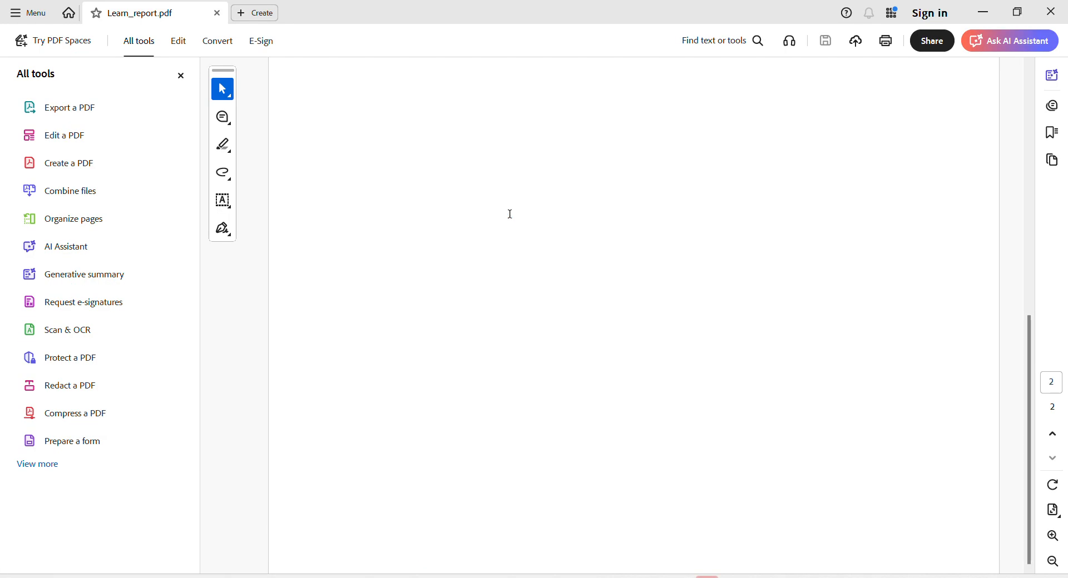
pyautogui.scroll(3, 509, 214)
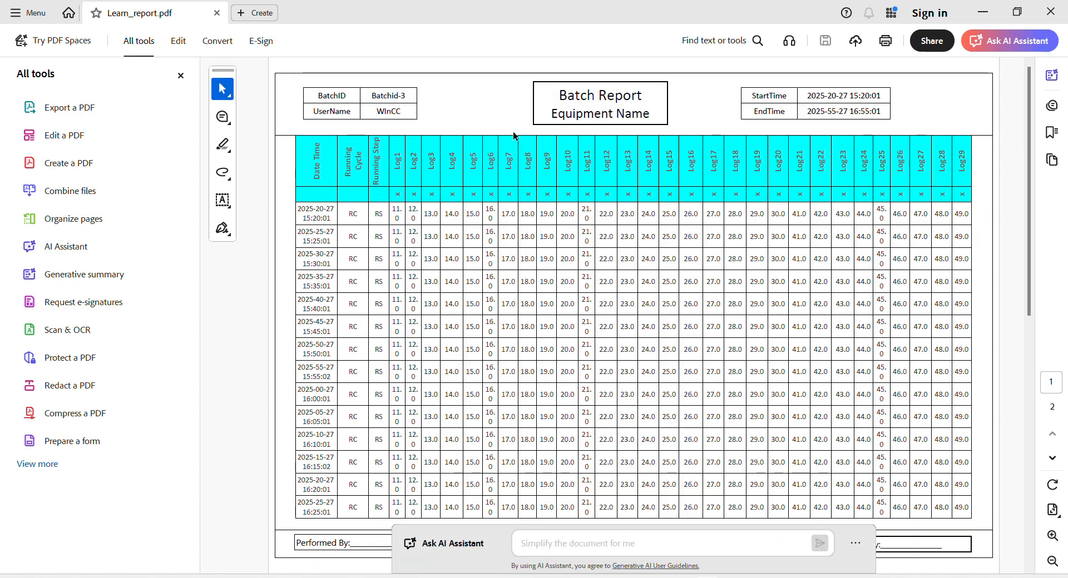
pyautogui.click(1053, 12)
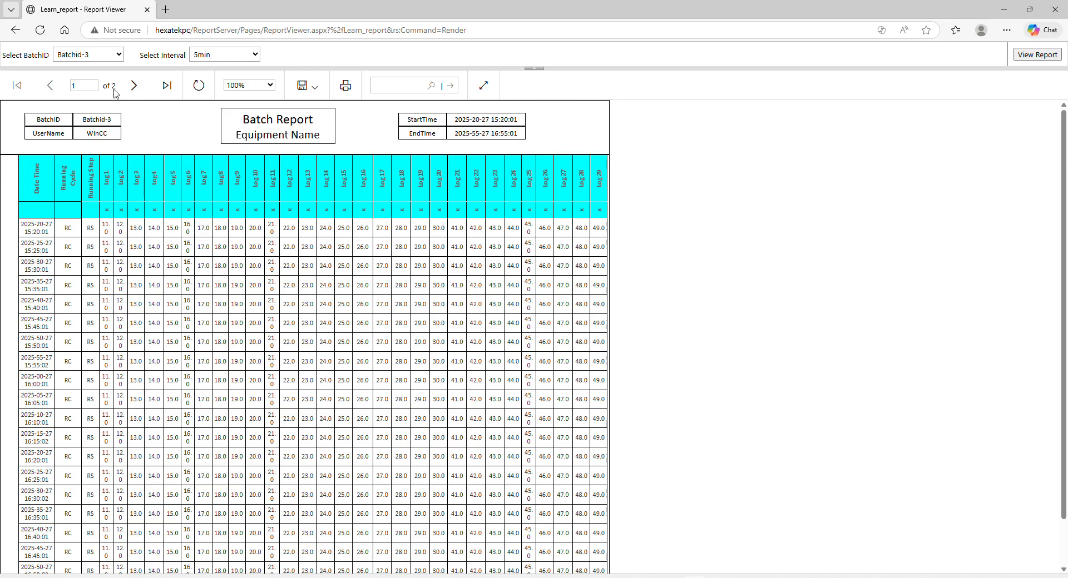
# Rerun the report with BatchID Batchid-2 and a 1min interval.
pyautogui.click(111, 59)
pyautogui.click(100, 86)
pyautogui.click(221, 57)
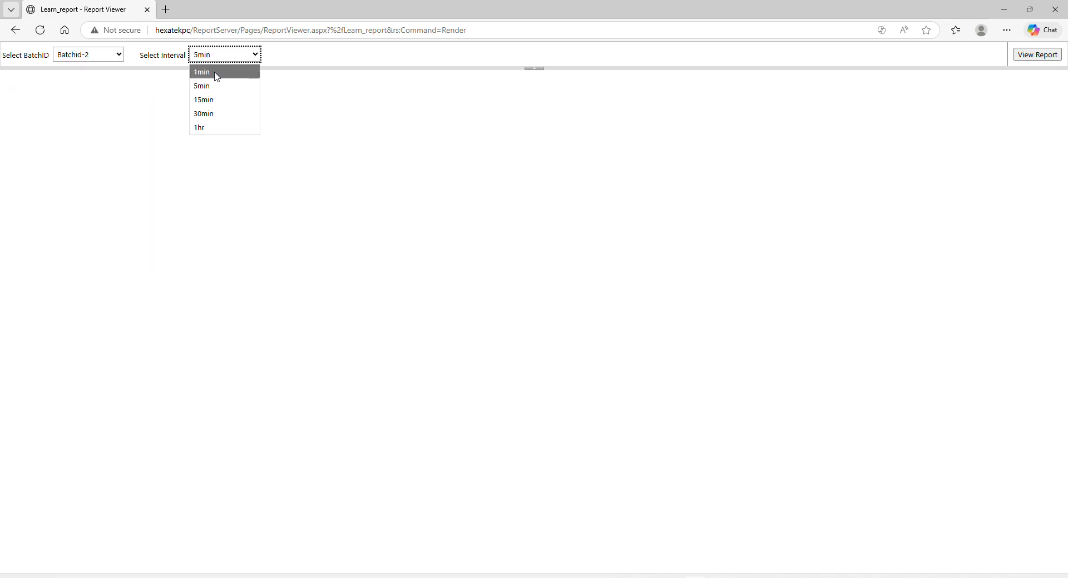
pyautogui.click(215, 73)
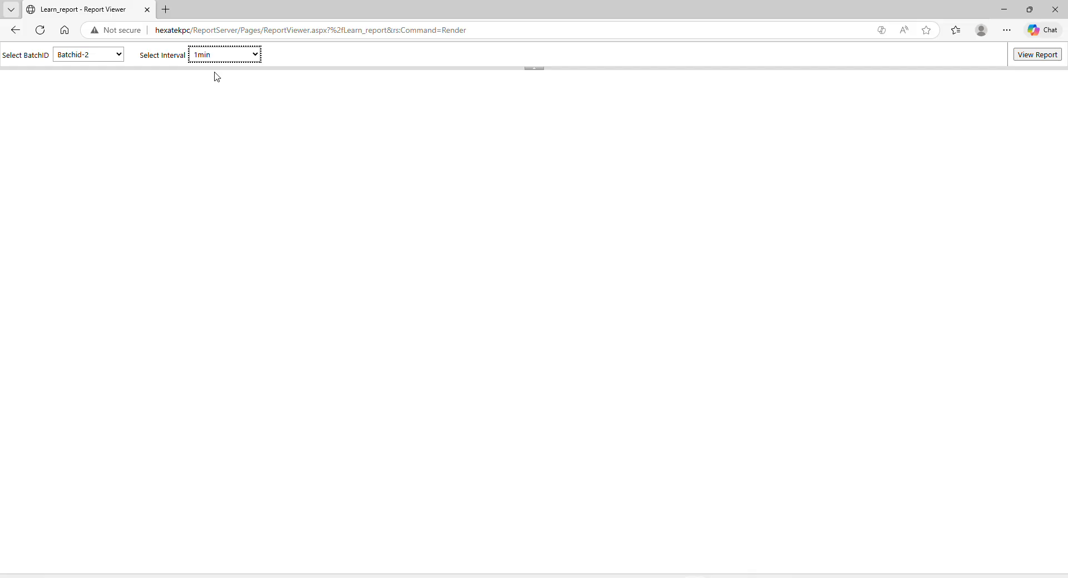
pyautogui.click(1032, 56)
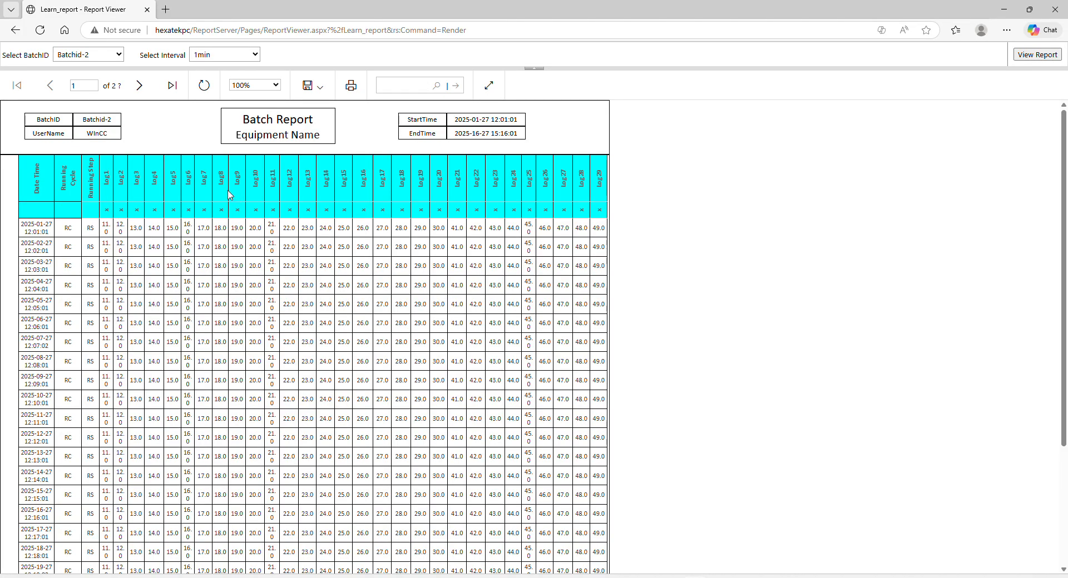
# Export the Batchid-2 report as PDF and open Learn_report (1).pdf.
pyautogui.scroll(-3, 217, 191)
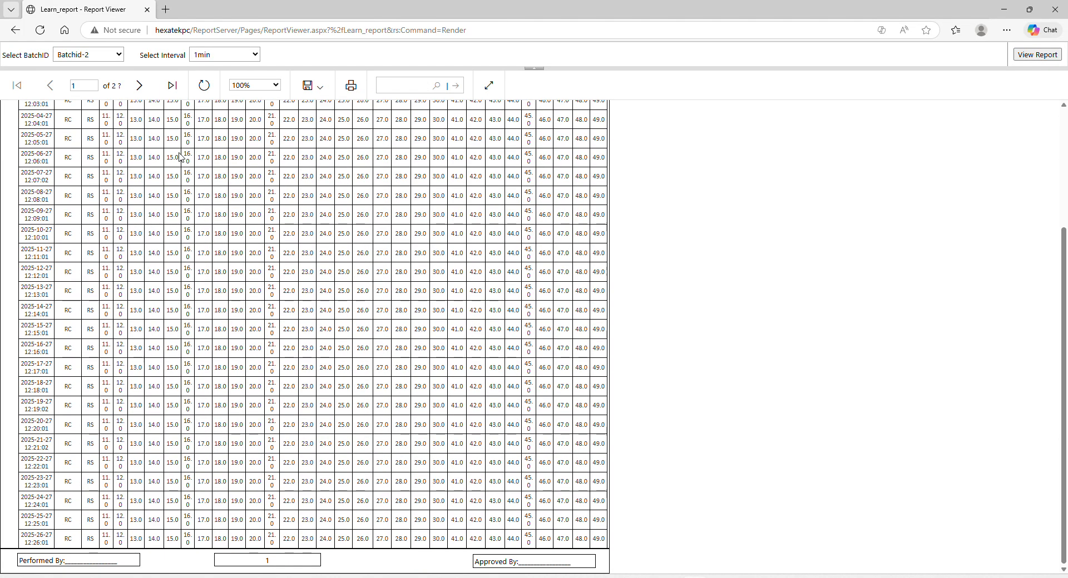
pyautogui.click(322, 85)
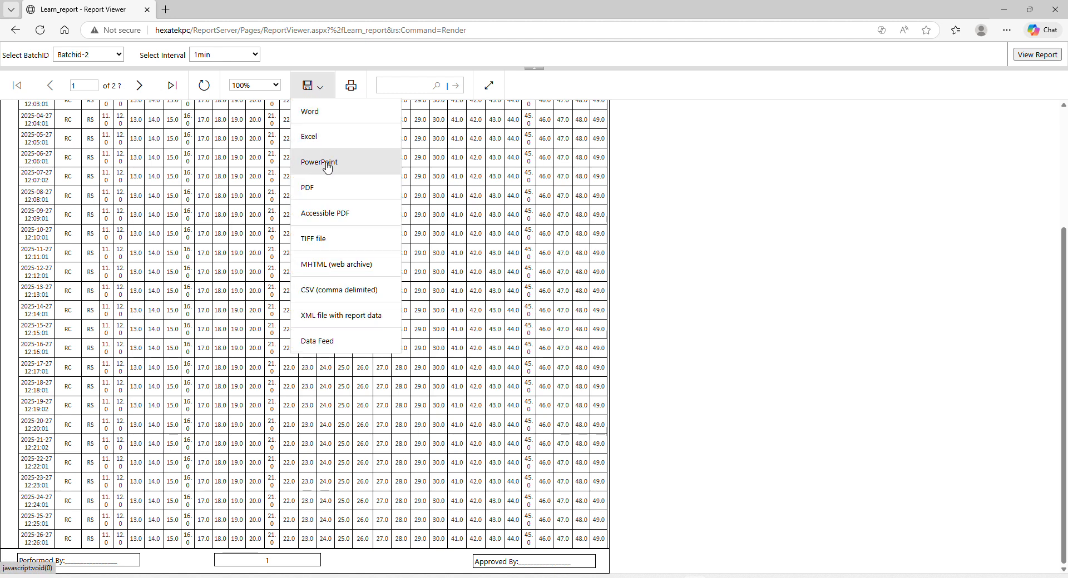
pyautogui.click(322, 189)
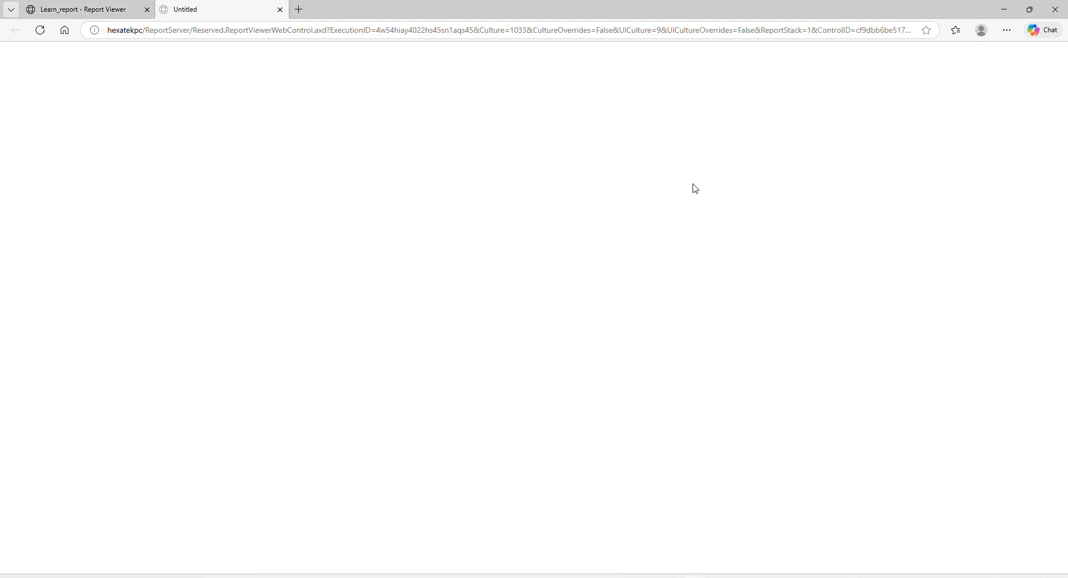
pyautogui.click(832, 80)
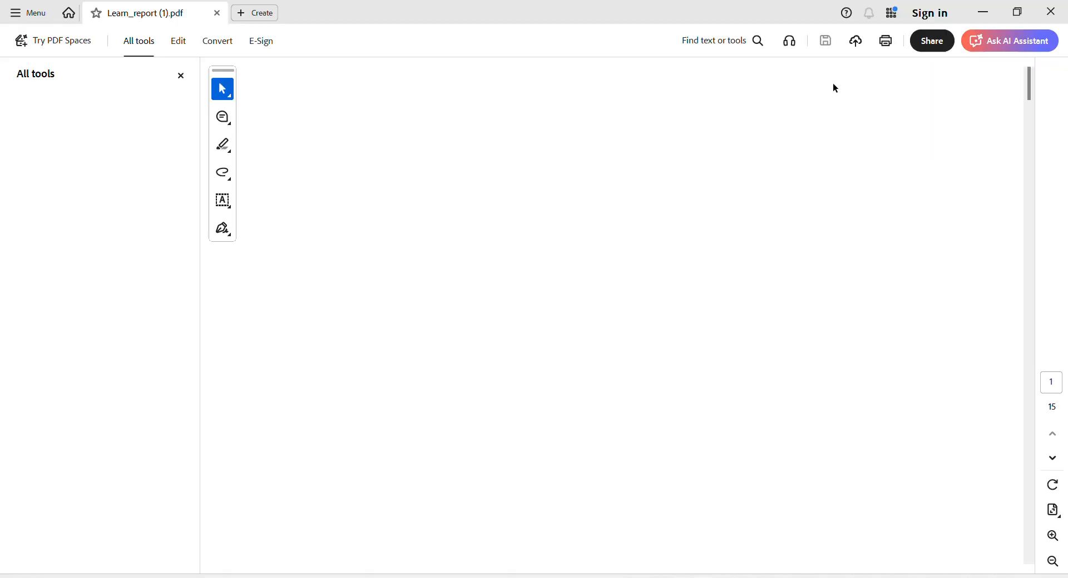
# Scroll through the 15-page Batchid-2 PDF, then close Adobe Acrobat.
pyautogui.scroll(-5, 507, 213)
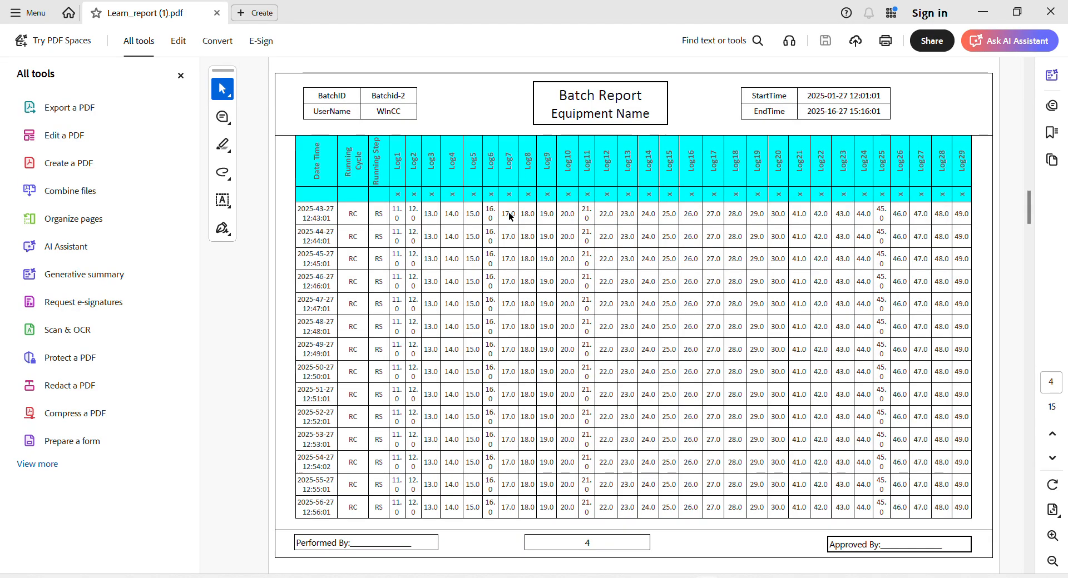
pyautogui.scroll(-5, 508, 213)
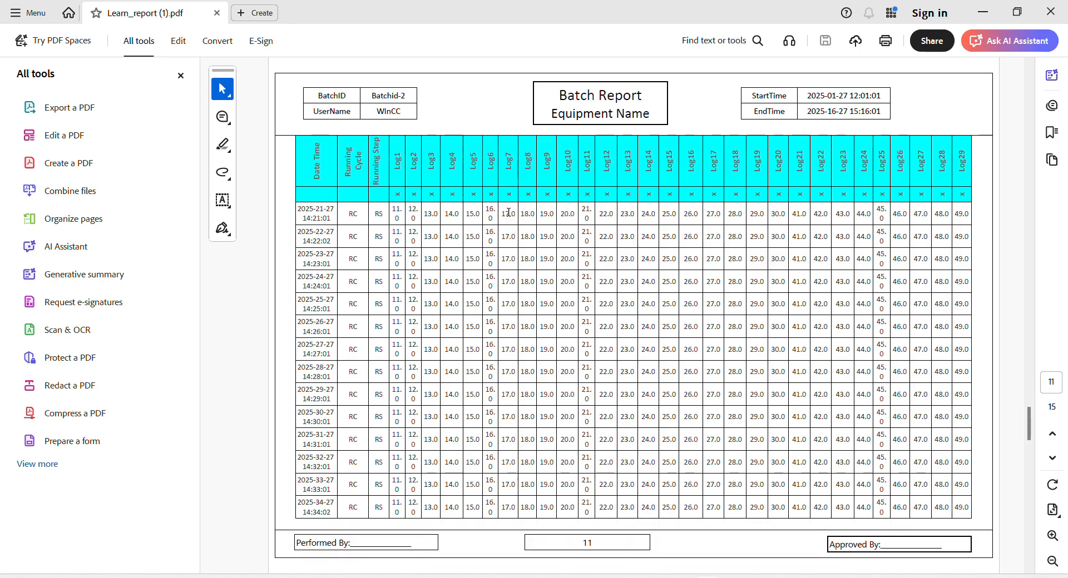
pyautogui.scroll(-4, 508, 212)
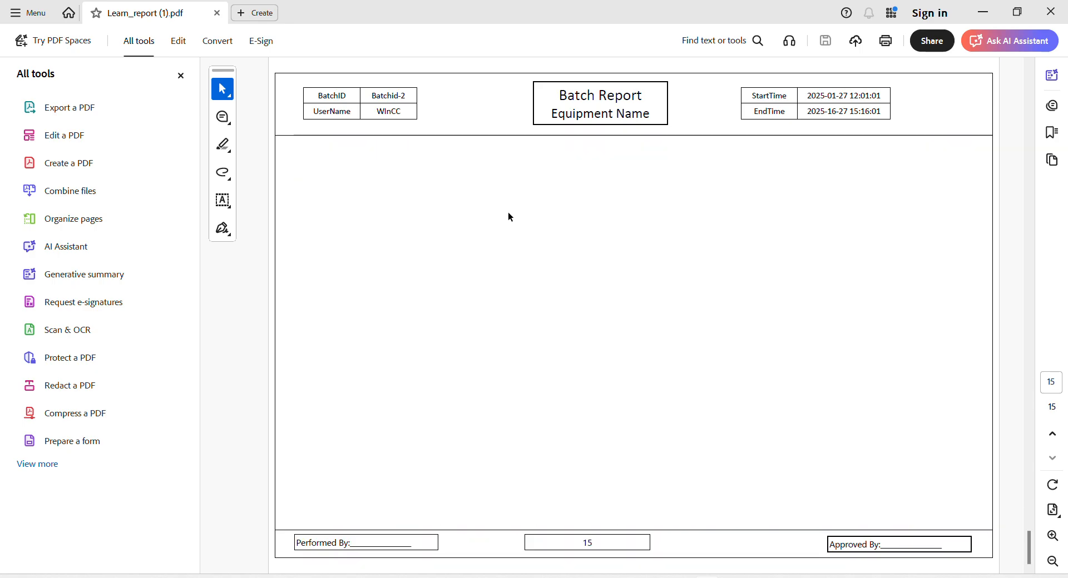
pyautogui.scroll(2, 508, 212)
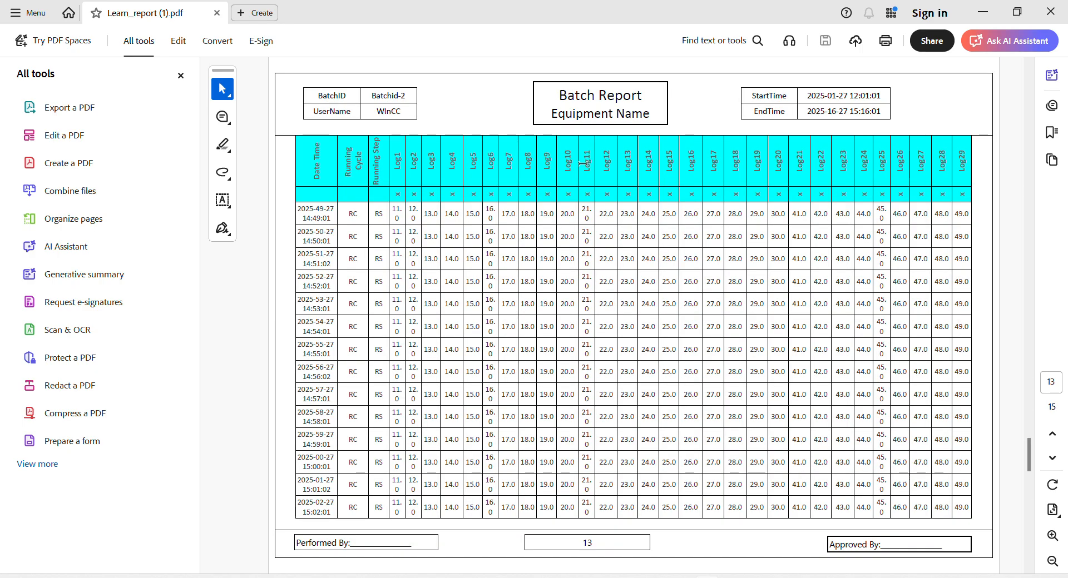
pyautogui.click(1046, 10)
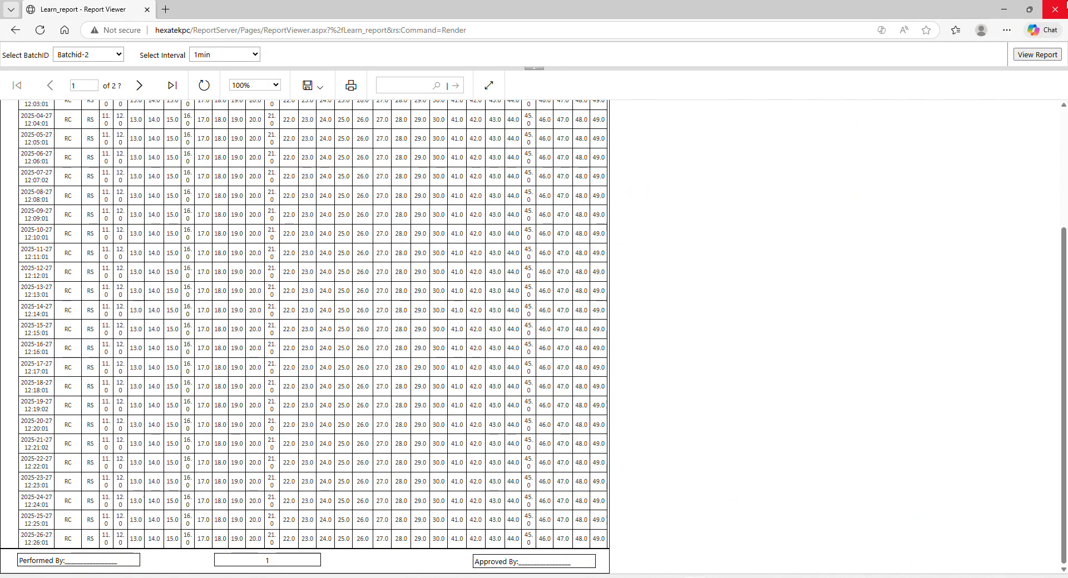
# Close the browser and reopen Learn_report via the Web Service URL link.
pyautogui.click(1054, 9)
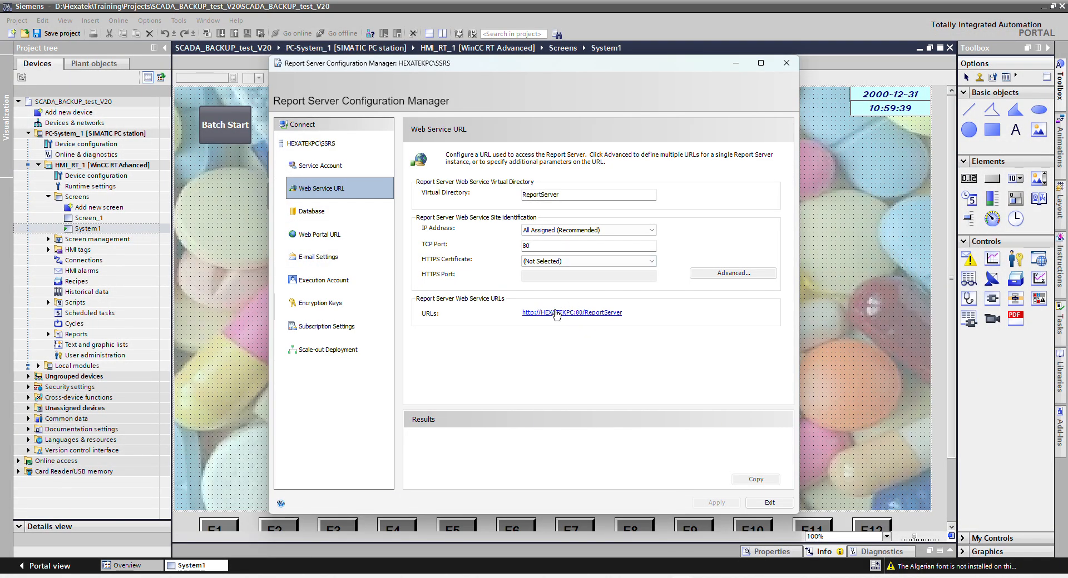
pyautogui.click(553, 314)
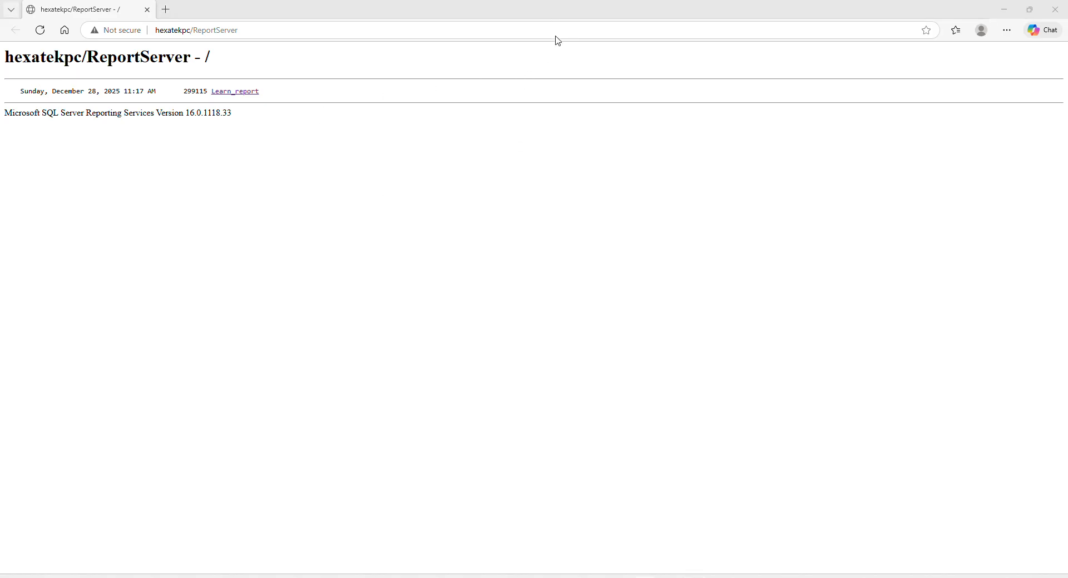
pyautogui.click(245, 91)
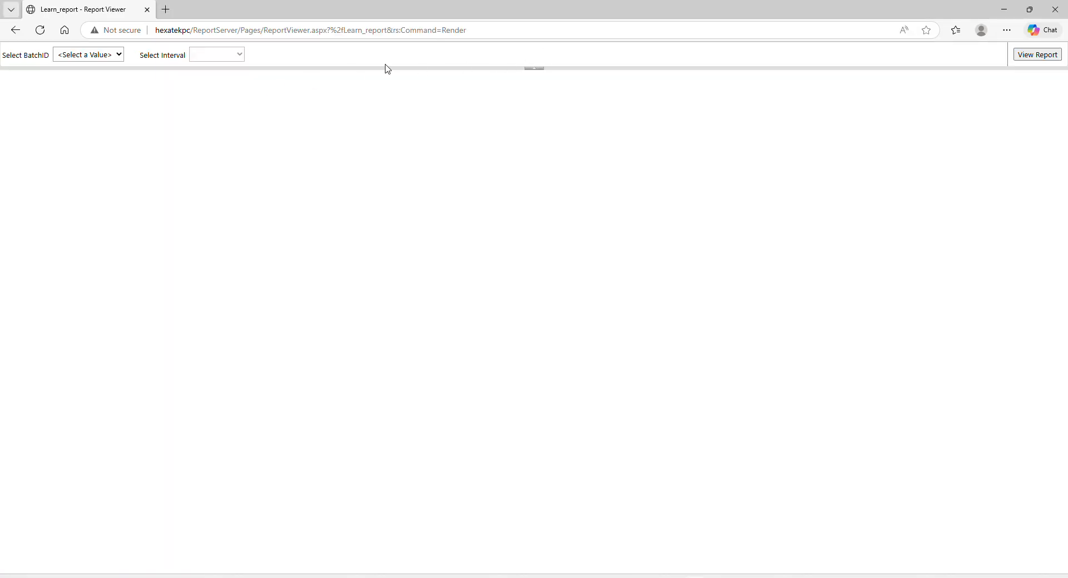
# Copy the Learn_report viewer URL from the address bar and exit Report Server Configuration Manager.
pyautogui.click(592, 36)
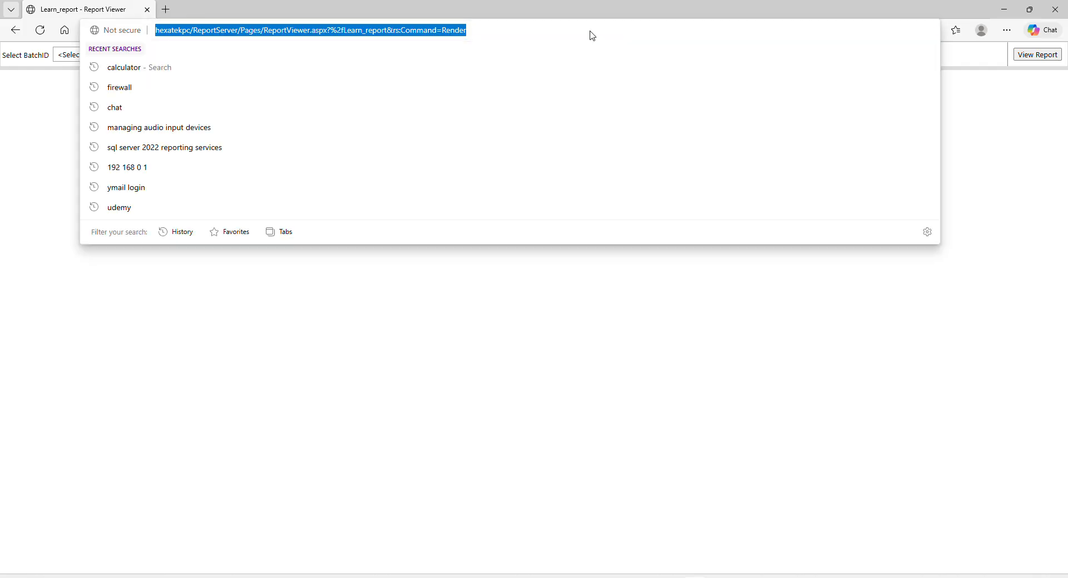
pyautogui.rightClick(314, 32)
pyautogui.click(346, 156)
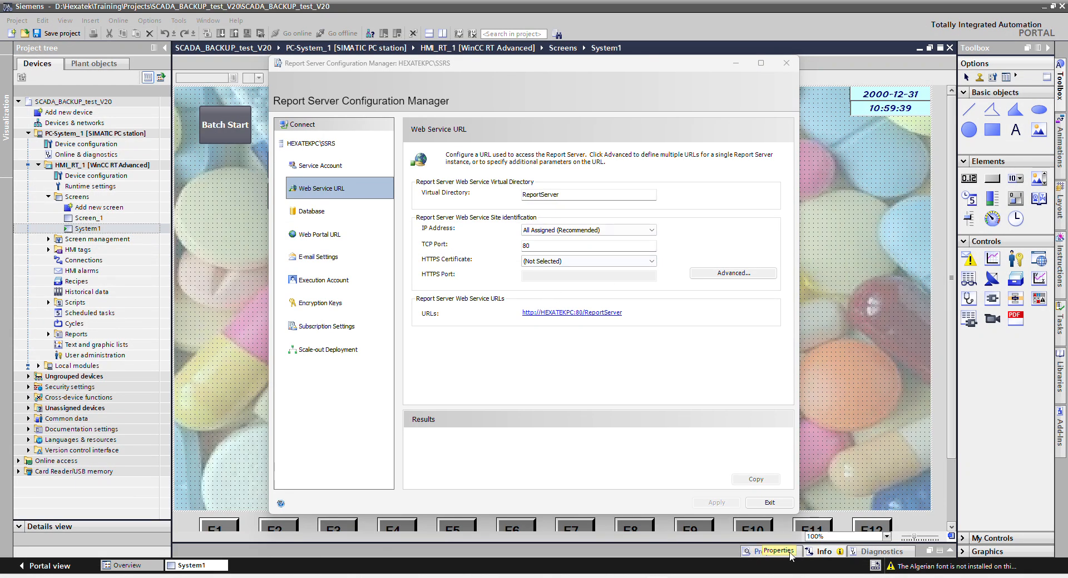
pyautogui.click(773, 503)
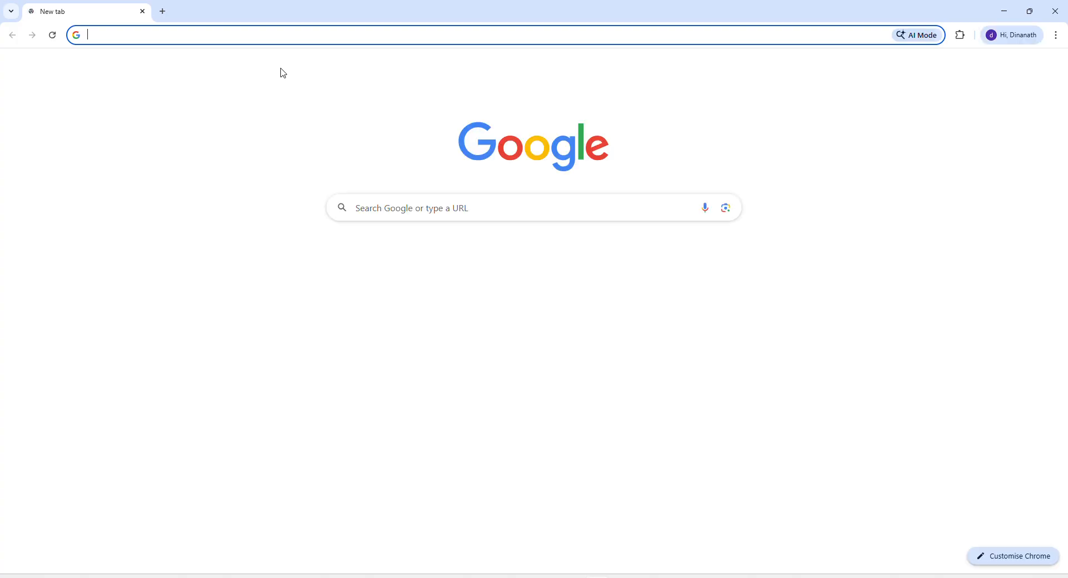
# Load the pasted viewer URL in Chrome, render Batchid-2 at 5min, then close Chrome.
pyautogui.hotkey('ctrl', 'v')
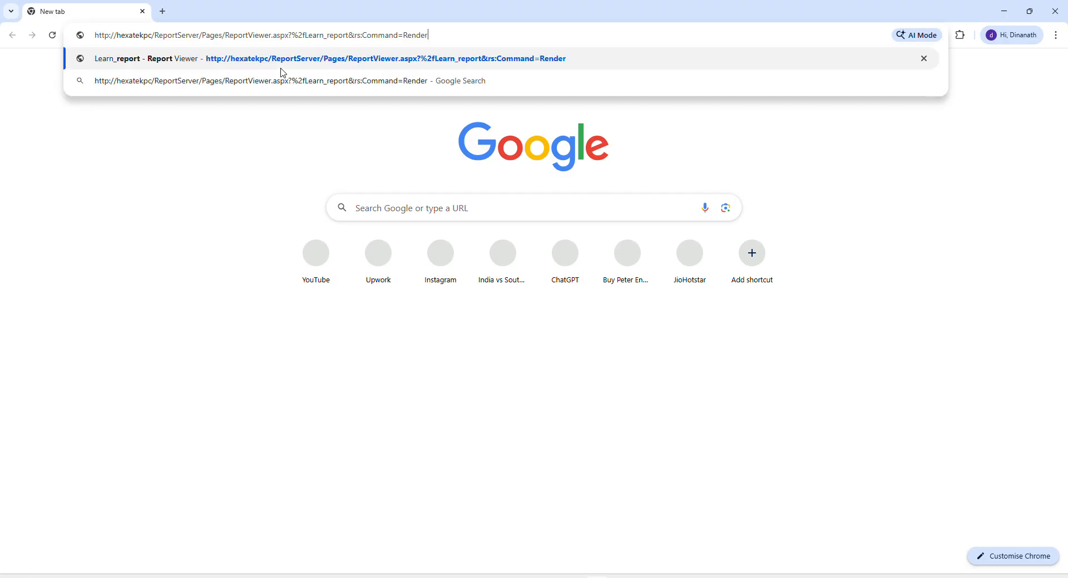
pyautogui.press('Return')
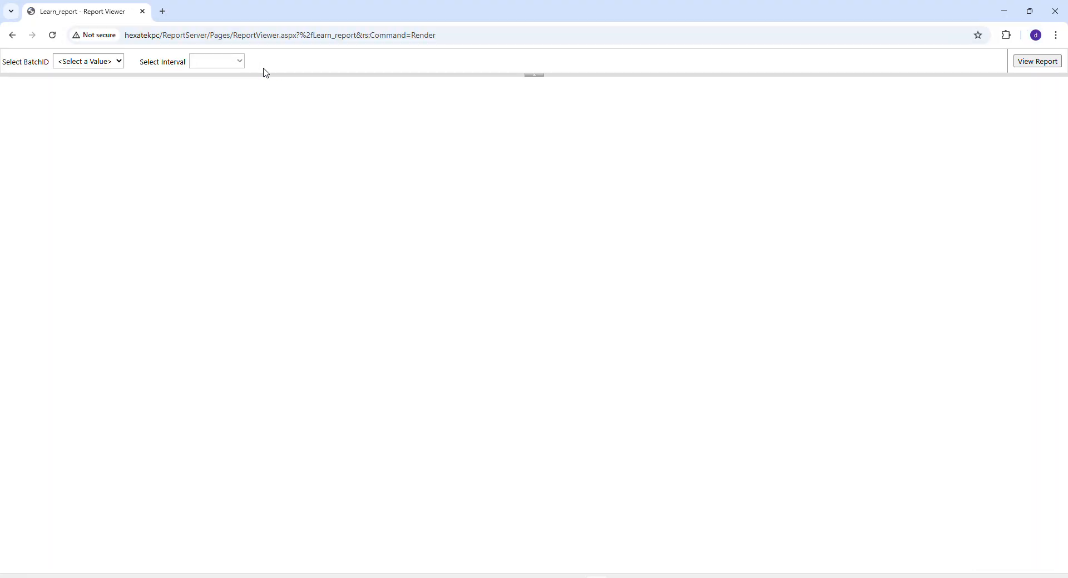
pyautogui.click(105, 68)
pyautogui.click(85, 104)
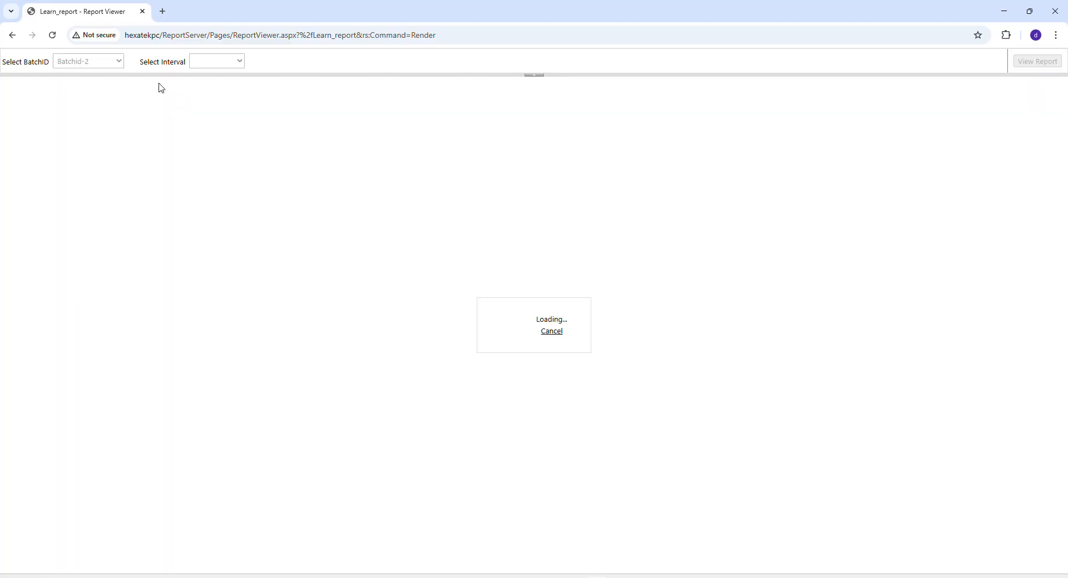
pyautogui.click(221, 67)
pyautogui.click(219, 91)
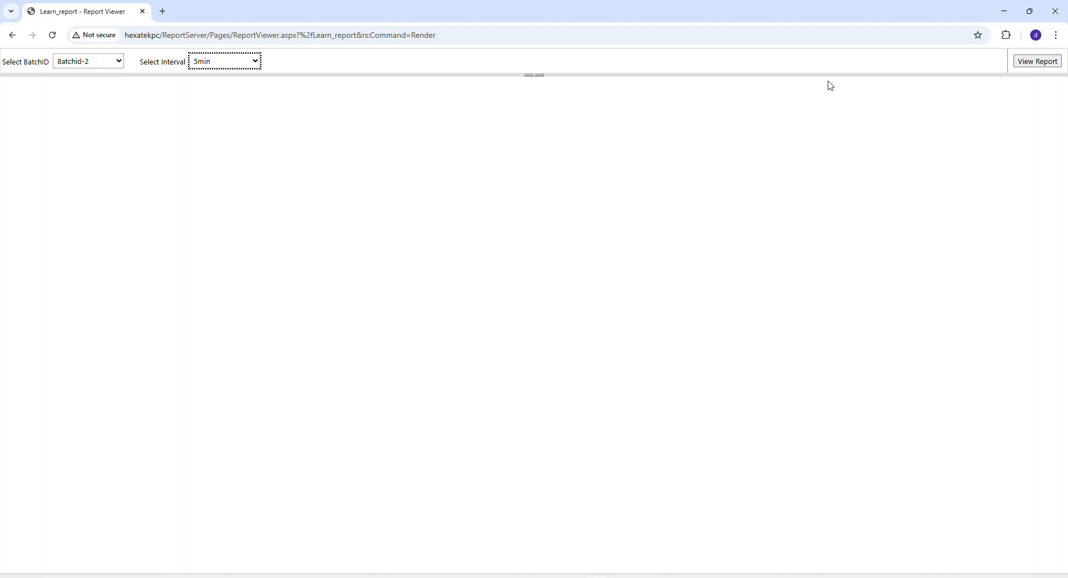
pyautogui.click(1050, 64)
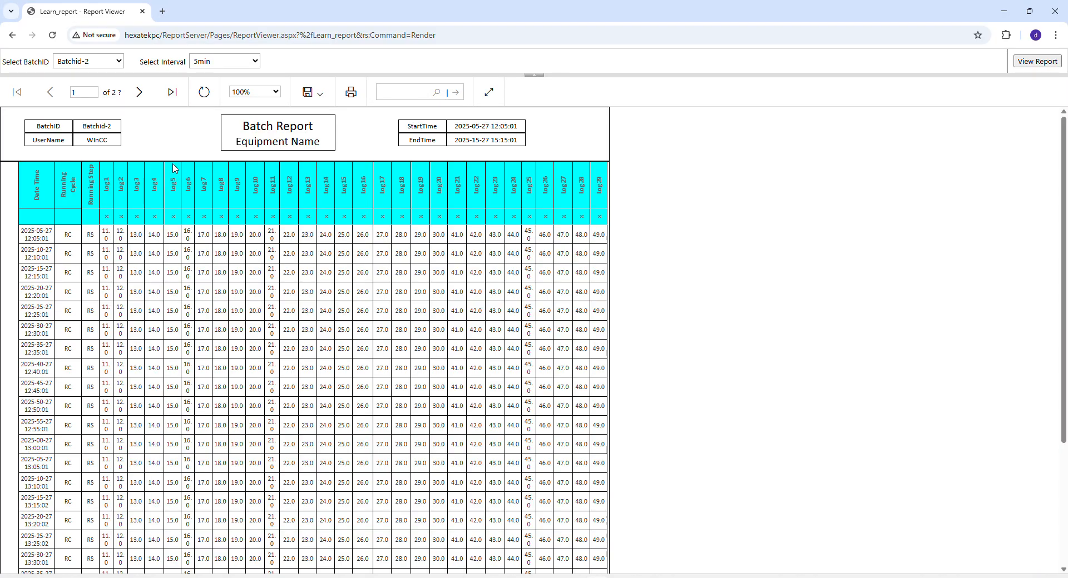
pyautogui.click(1055, 11)
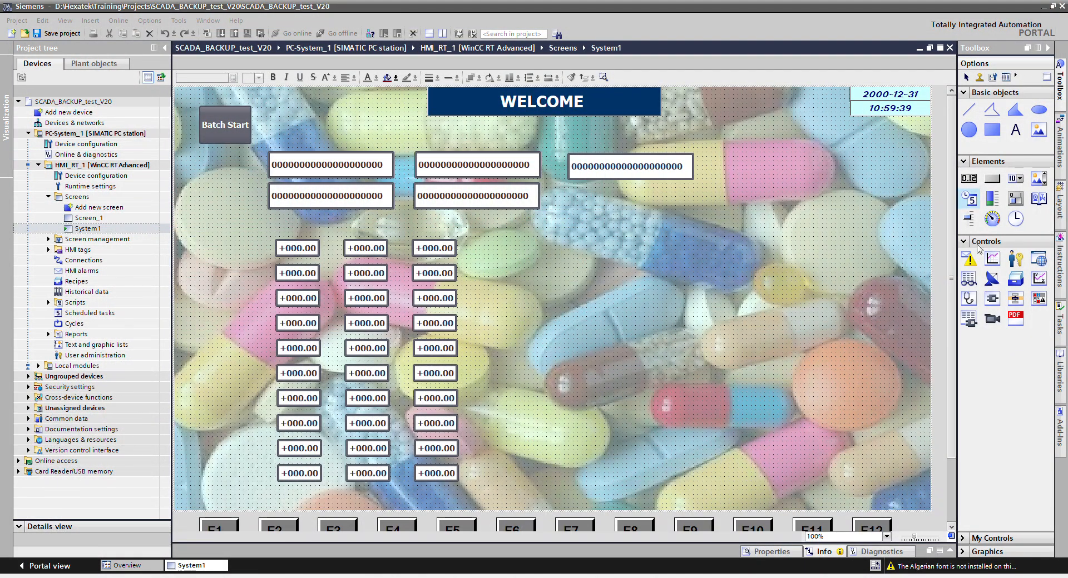
# Place a new Button element near the centre of System1 and enlarge it.
pyautogui.click(990, 179)
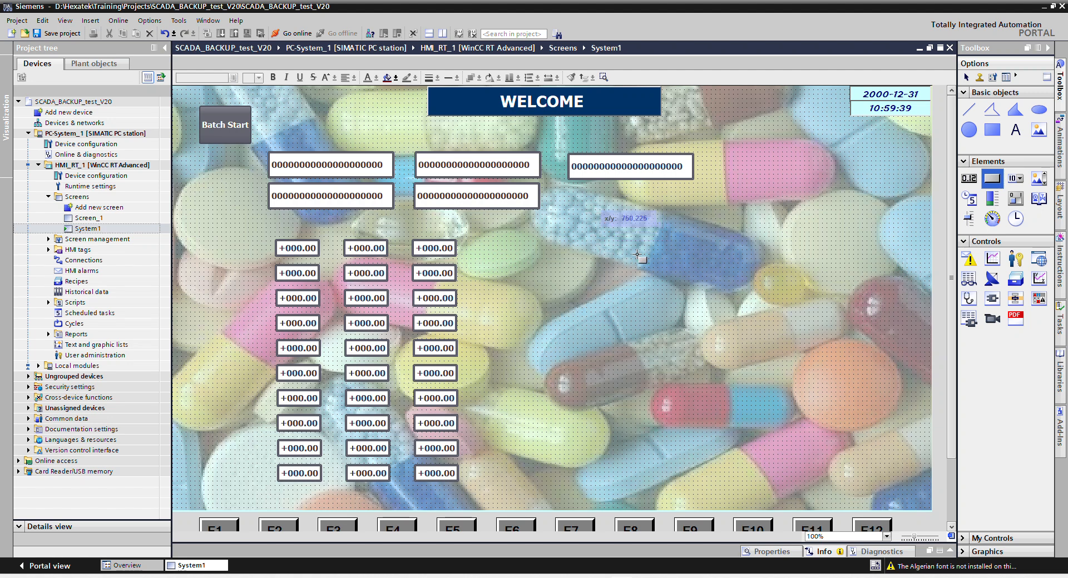
pyautogui.moveTo(674, 254); pyautogui.dragTo(704, 254)
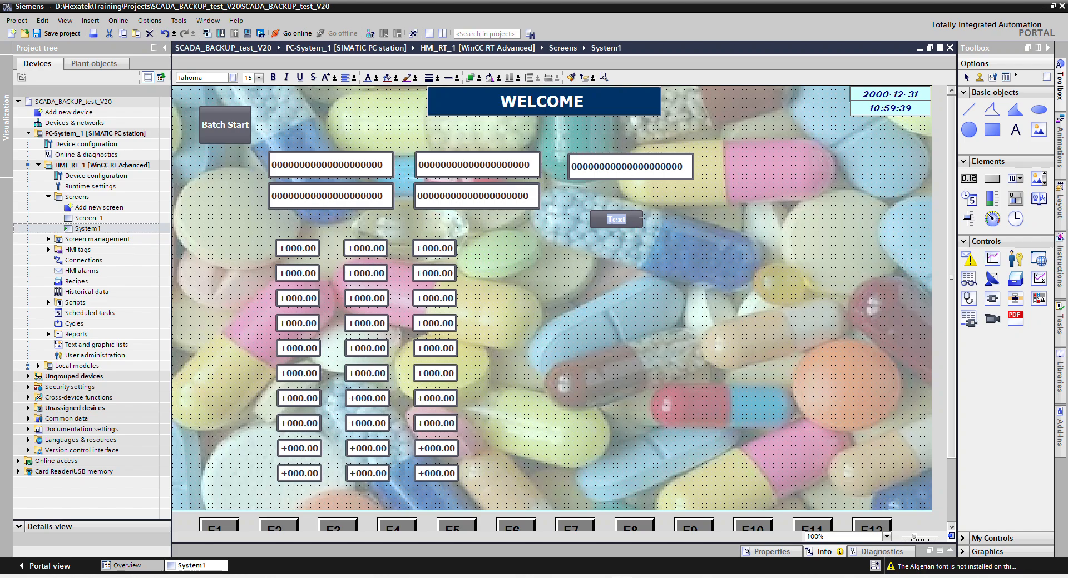
pyautogui.click(703, 235)
pyautogui.click(628, 219)
pyautogui.moveTo(641, 225); pyautogui.dragTo(704, 266)
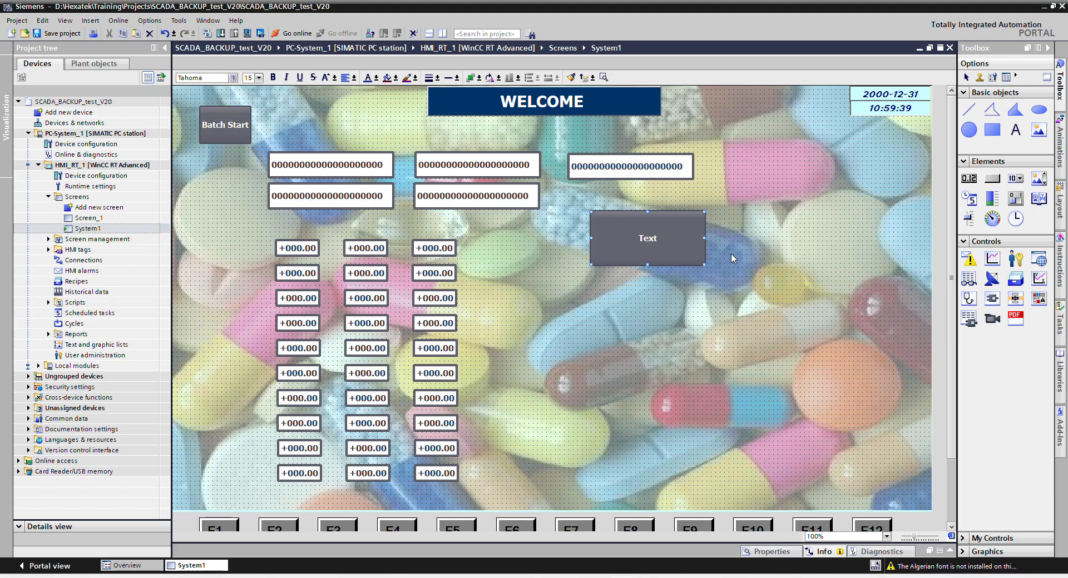
# Change the button's label to 'Reports'.
pyautogui.doubleClick(646, 238)
pyautogui.write('Repports')
pyautogui.press('BackSpace')
pyautogui.press('BackSpace')
pyautogui.press('BackSpace')
pyautogui.press('BackSpace')
pyautogui.press('BackSpace')
pyautogui.press('BackSpace')
pyautogui.press('BackSpace')
pyautogui.press('BackSpace')
pyautogui.write('Reports')
pyautogui.press('Return')
# Add the StartProgram function to the Reports button's Click event.
pyautogui.rightClick(641, 238)
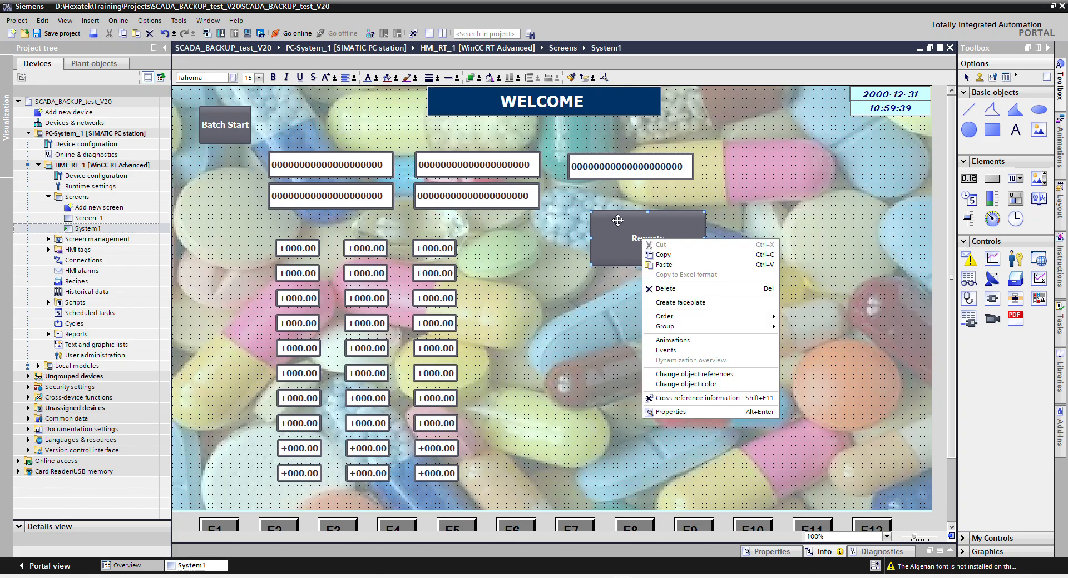
pyautogui.click(685, 412)
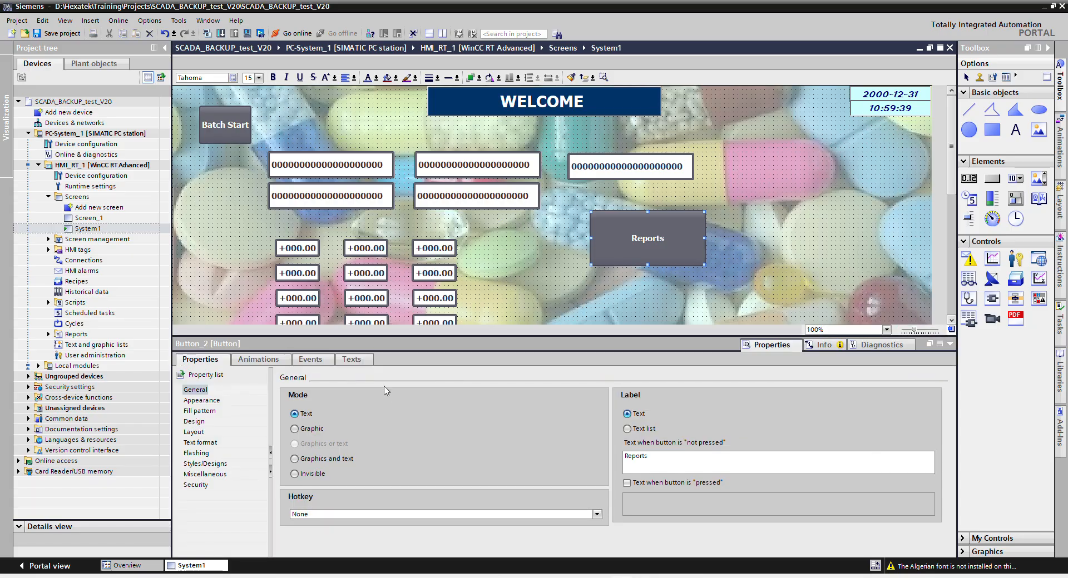
pyautogui.click(318, 365)
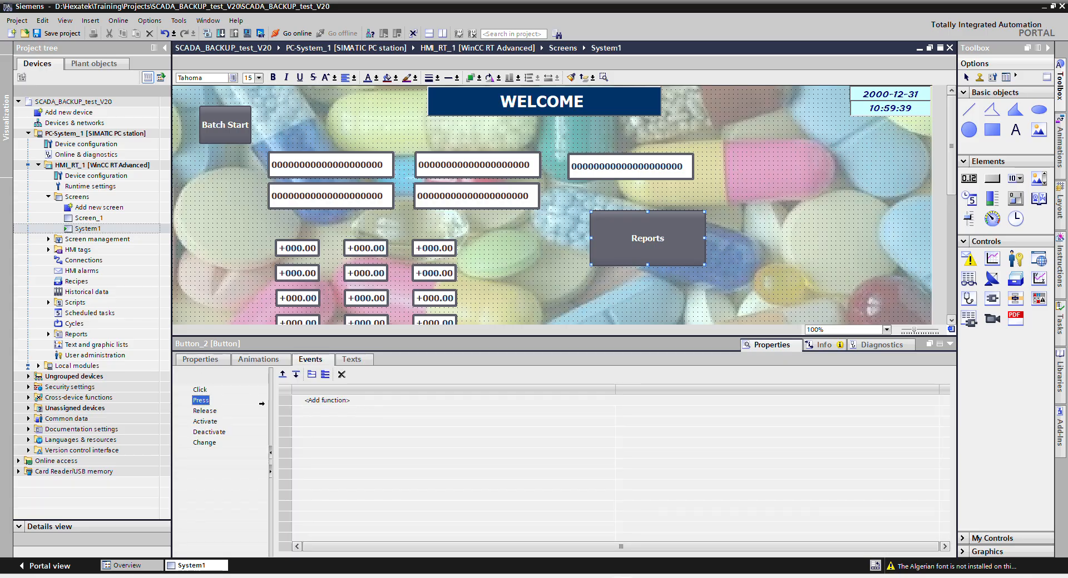
pyautogui.click(199, 389)
pyautogui.click(379, 400)
pyautogui.write('start')
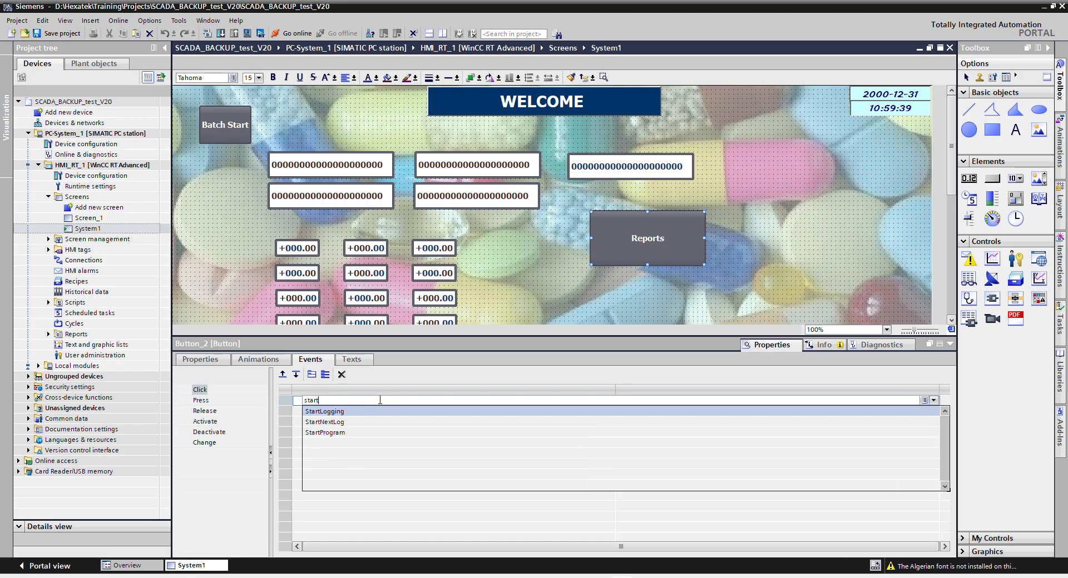
pyautogui.click(324, 433)
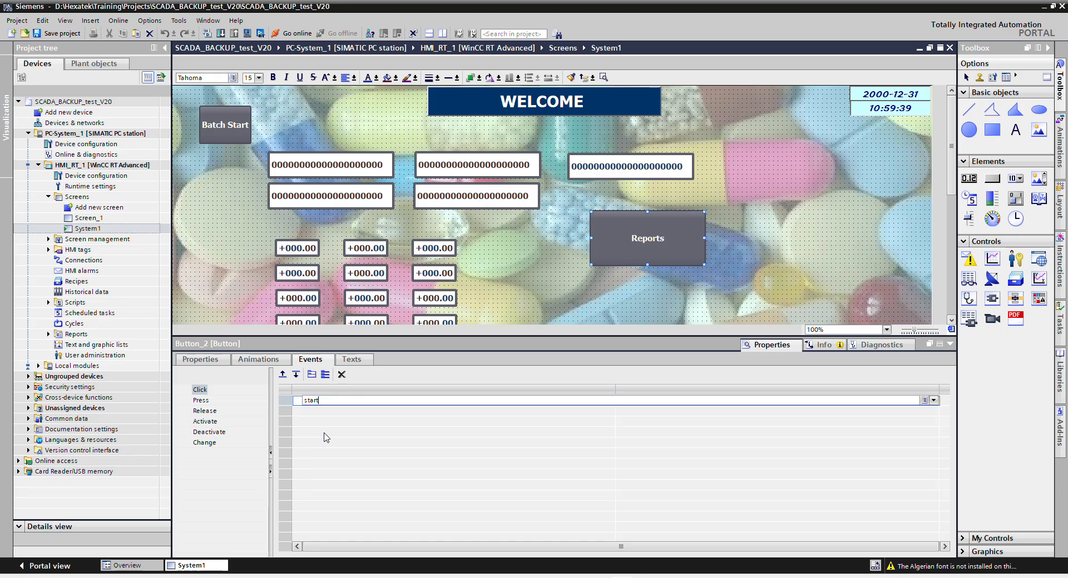
# Set StartProgram's program name to msedge.exe and paste the Report Viewer URL as its parameter.
pyautogui.click(732, 413)
pyautogui.write('msedge.exe')
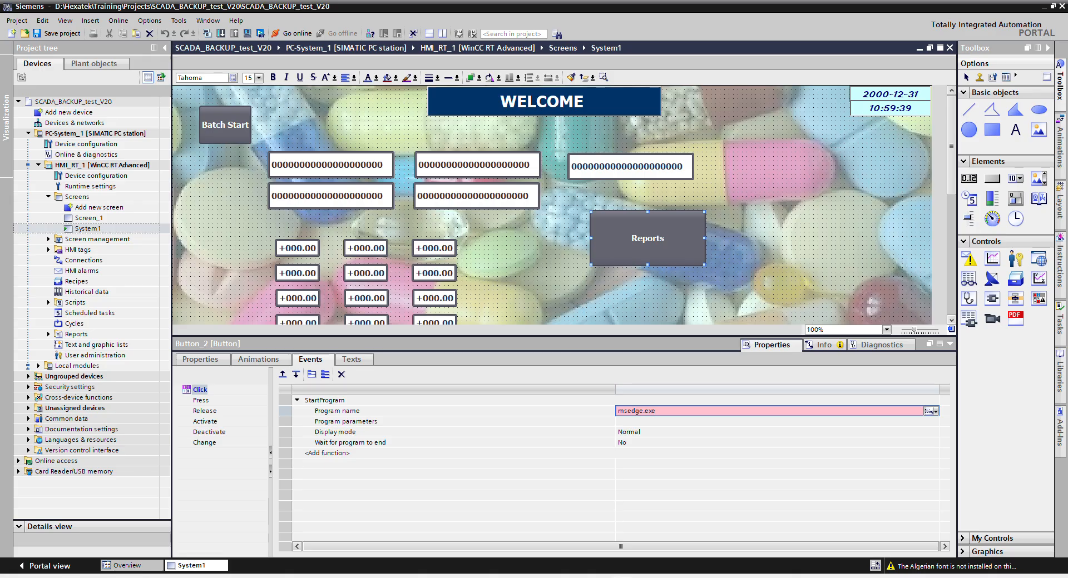
pyautogui.press('Return')
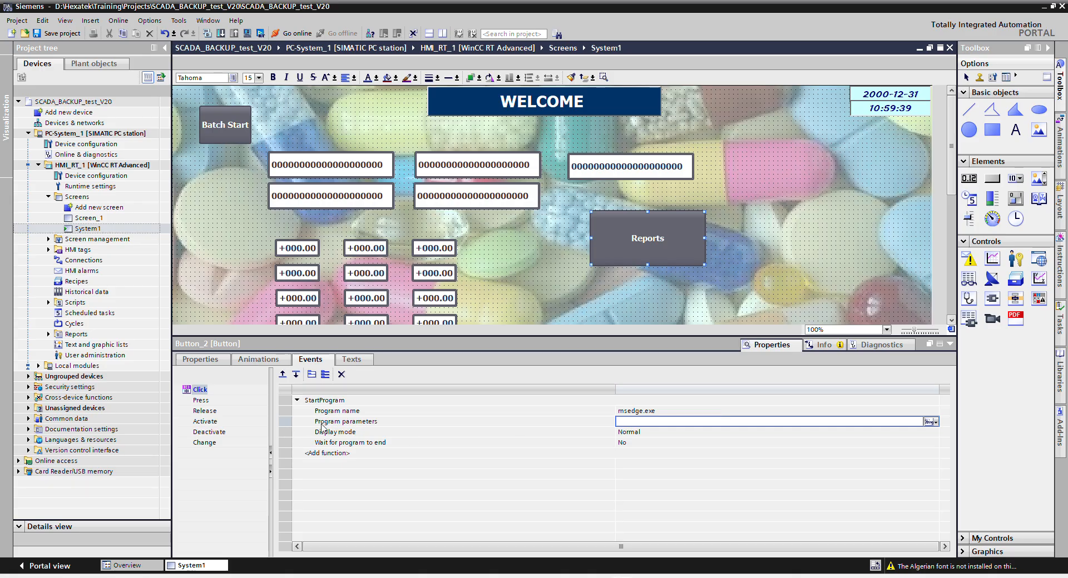
pyautogui.click(628, 423)
pyautogui.write('http://hexatekpc/ReportServer/Pages/ReportViewer.aspx?%2fLearn_report&rs:Command=Render')
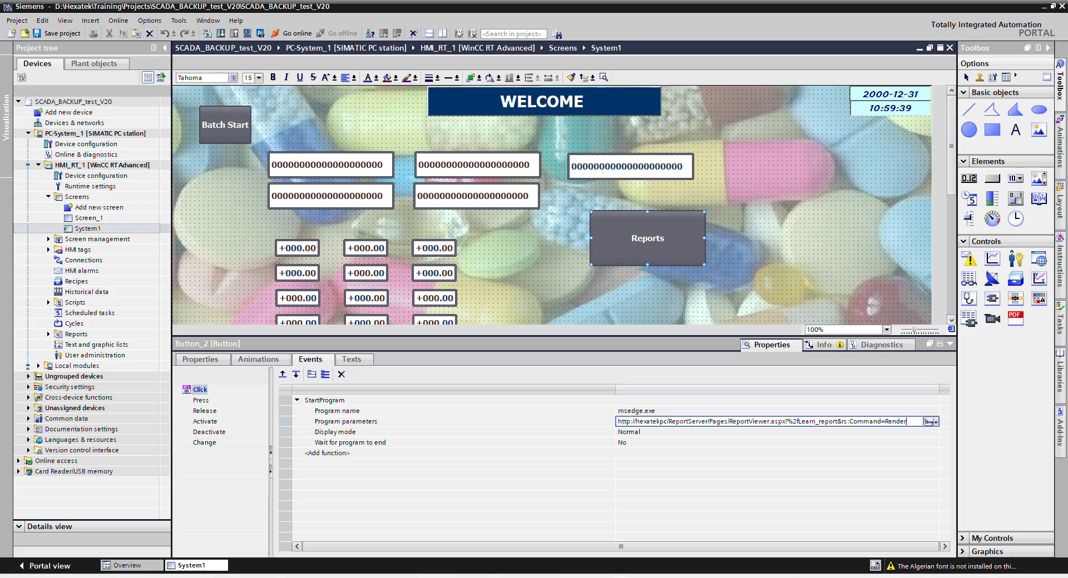
pyautogui.click(478, 577)
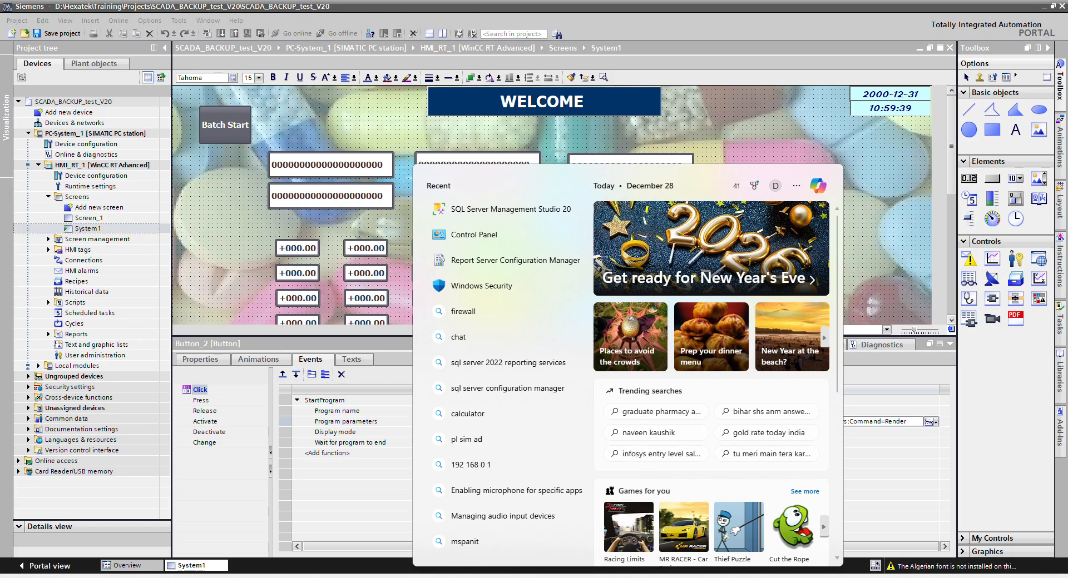
# Launch Report Server Configuration Manager, connect to HEXATEKPC\SSRS, and open the ReportServer web service URL.
pyautogui.click(516, 269)
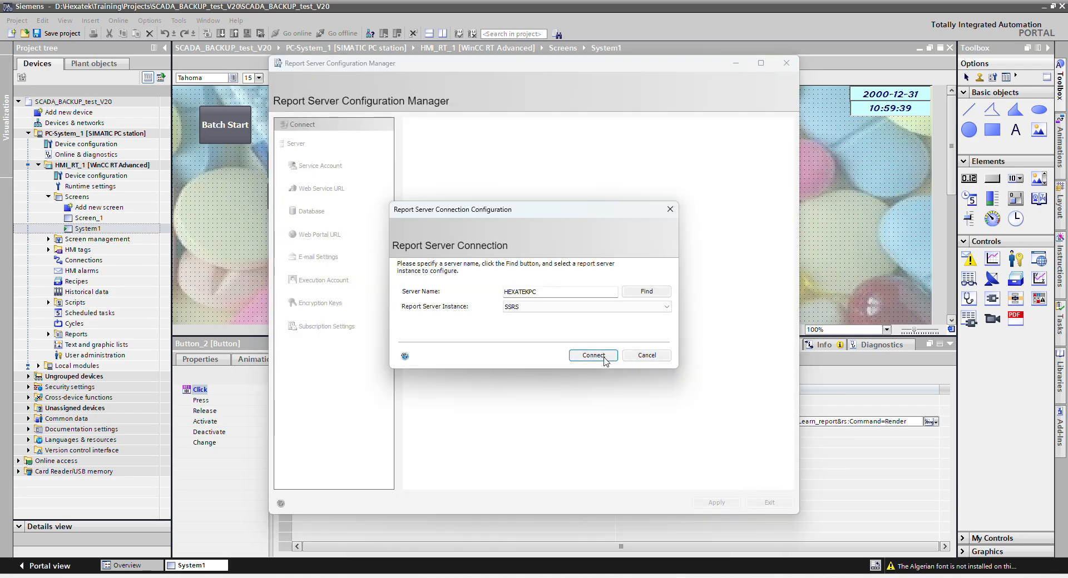
pyautogui.click(592, 356)
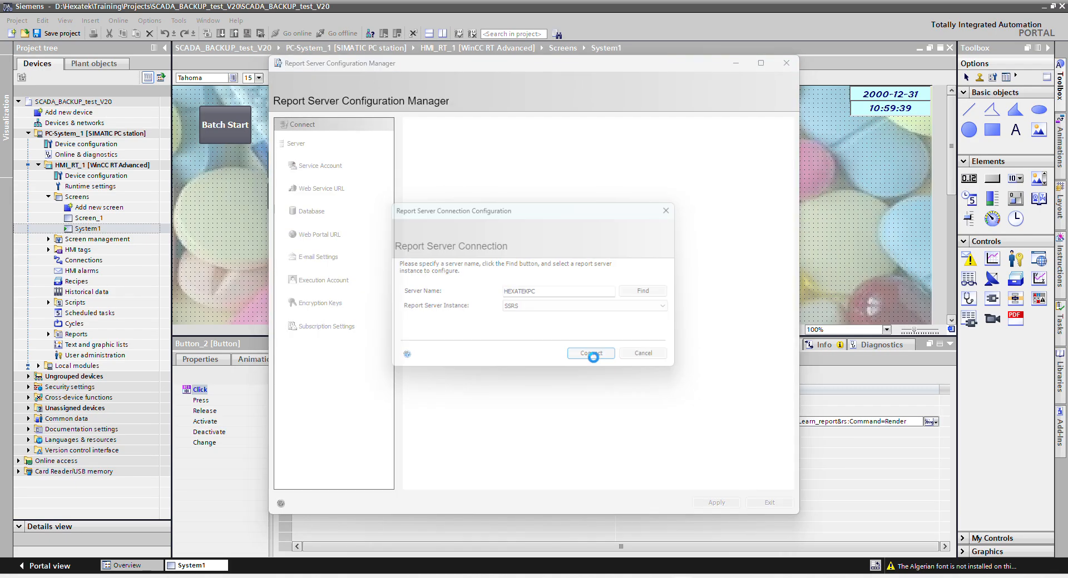
pyautogui.click(328, 189)
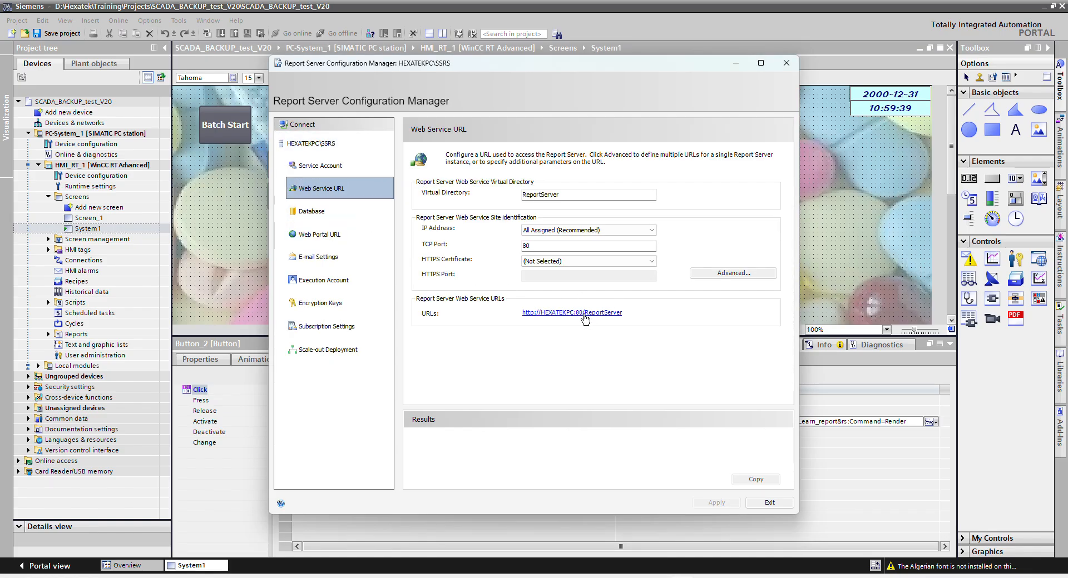
pyautogui.click(584, 313)
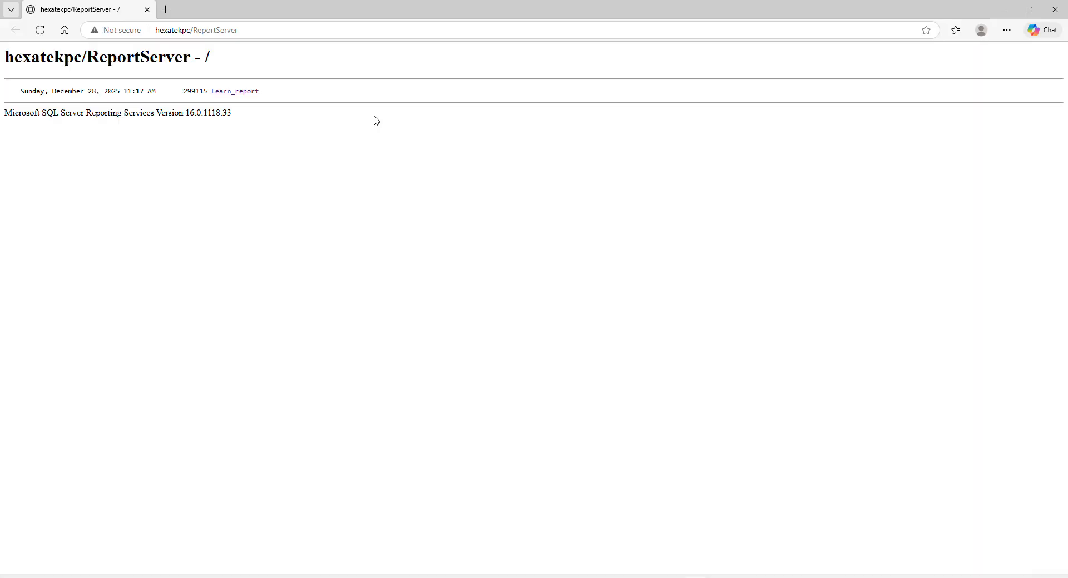
# Open the Learn_report viewer in Edge, copy its ReportServer URL, and switch back to TIA Portal.
pyautogui.click(233, 94)
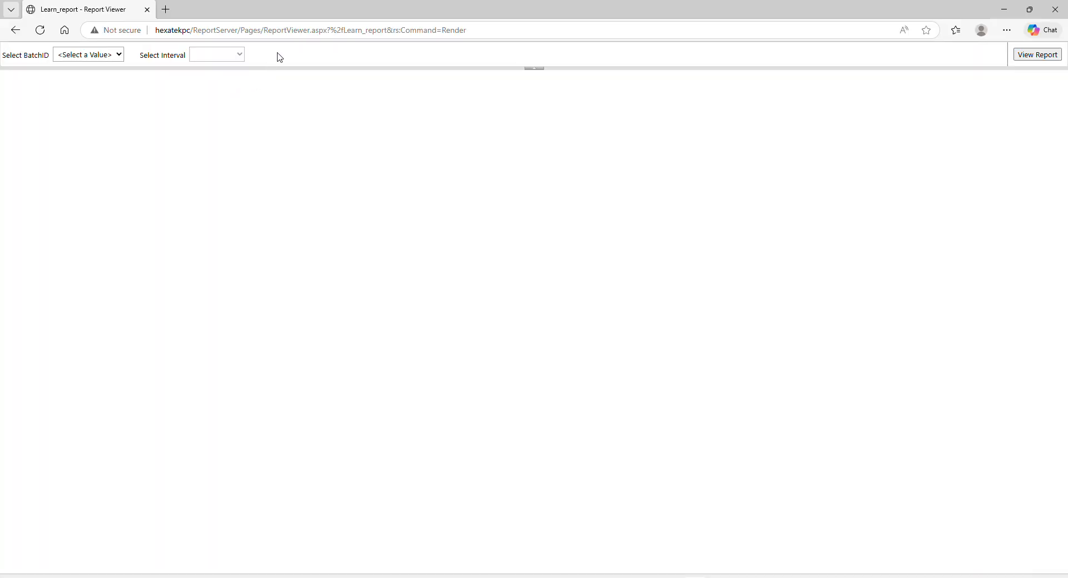
pyautogui.click(274, 30)
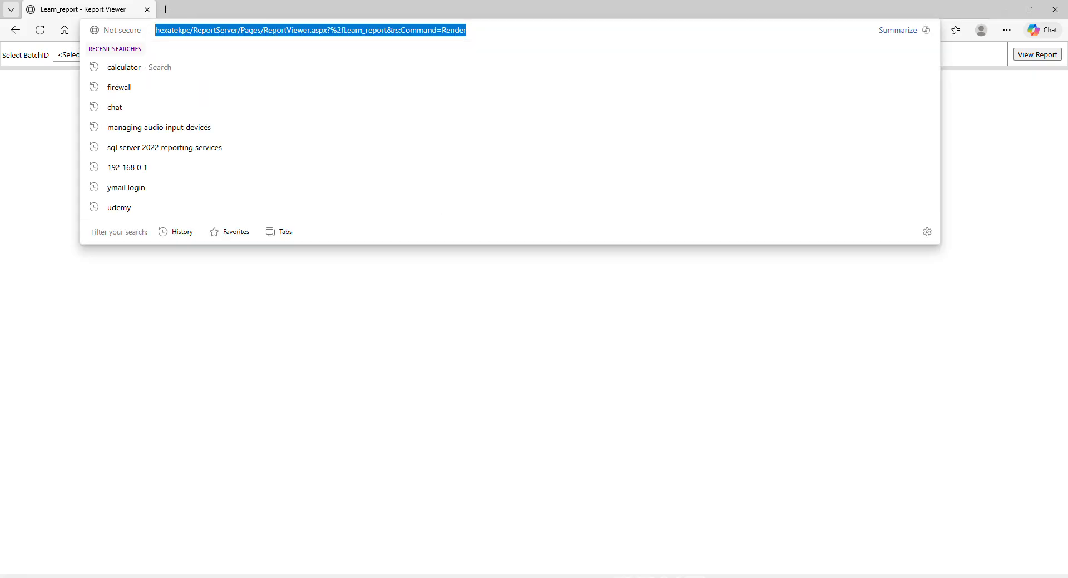
pyautogui.click(596, 577)
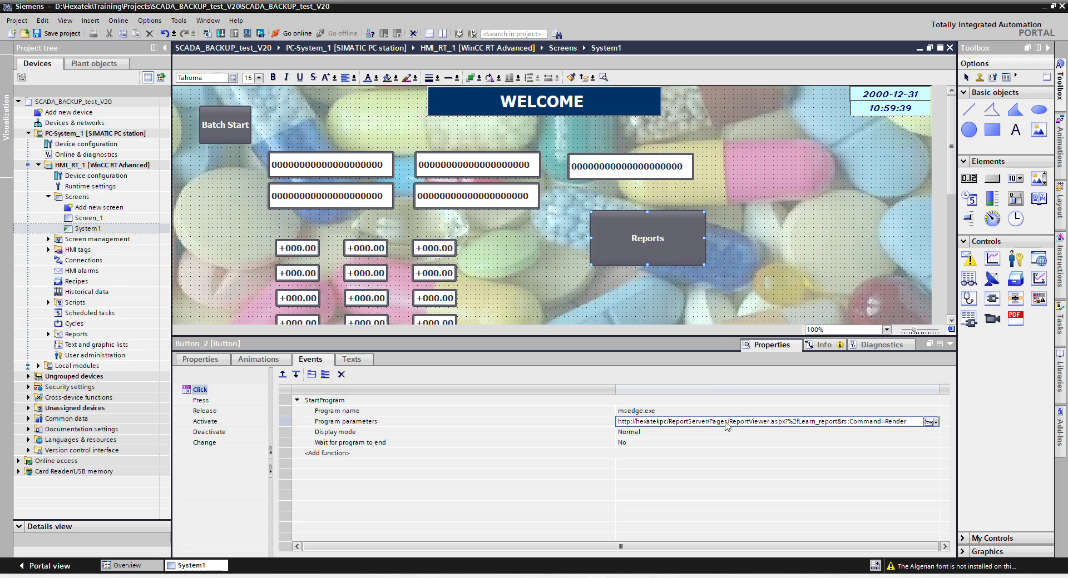
# Set the Reports button's program parameters to the Learn_report viewer URL.
pyautogui.hotkey('ctrl', 'a')
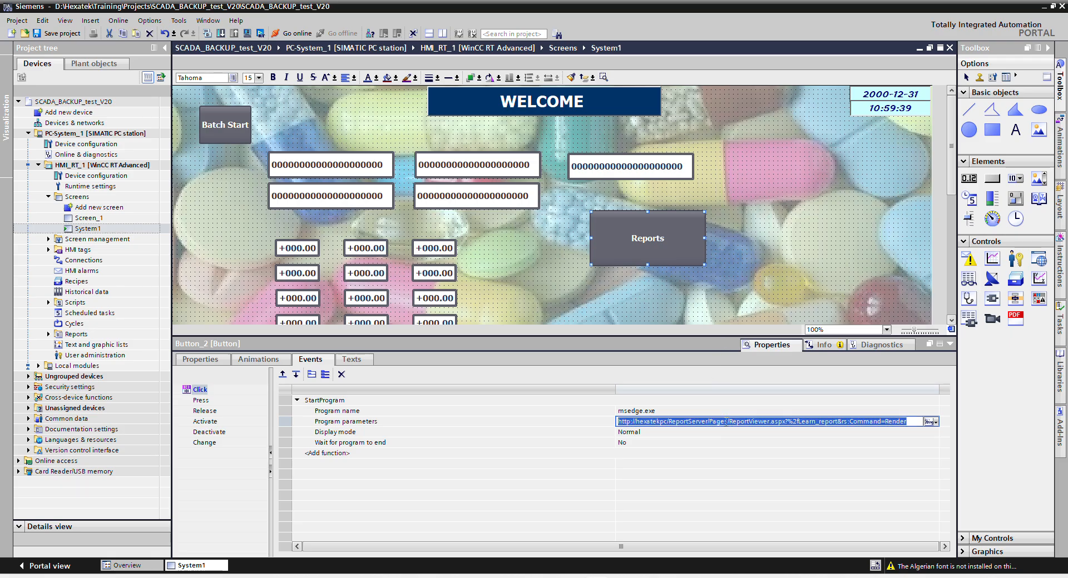
pyautogui.click(725, 421)
pyautogui.hotkey('ctrl', 'a')
pyautogui.press('Return')
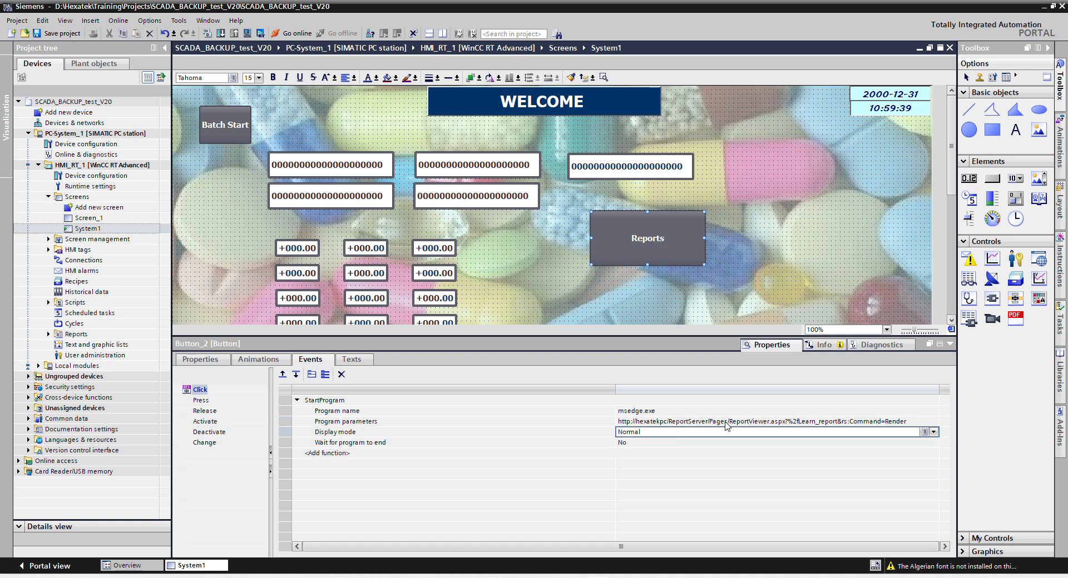
pyautogui.click(950, 344)
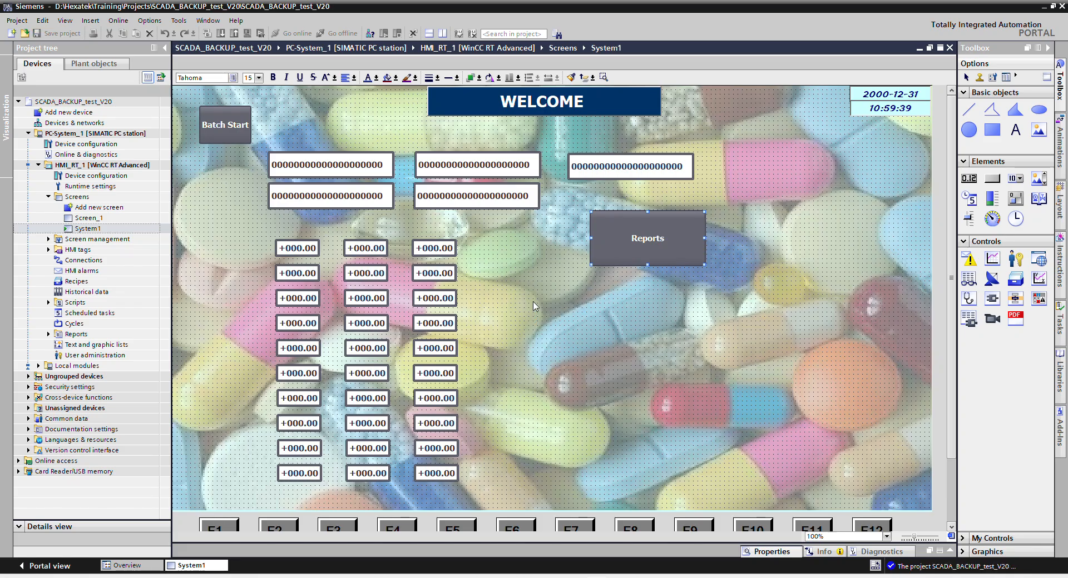
# Compile the HMI with 0 errors and start it in WinCC Runtime.
pyautogui.click(532, 305)
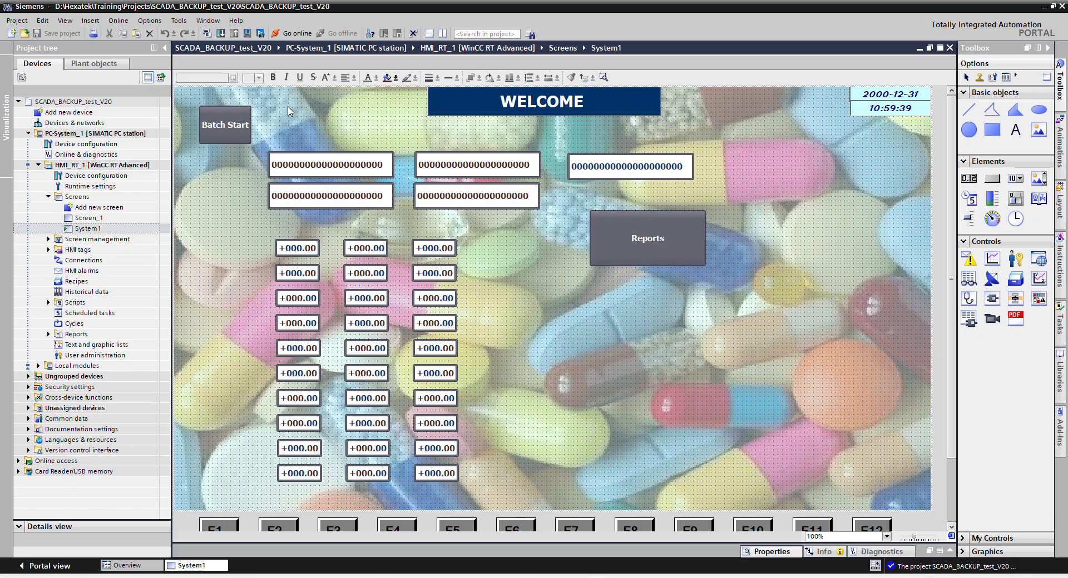
pyautogui.click(247, 34)
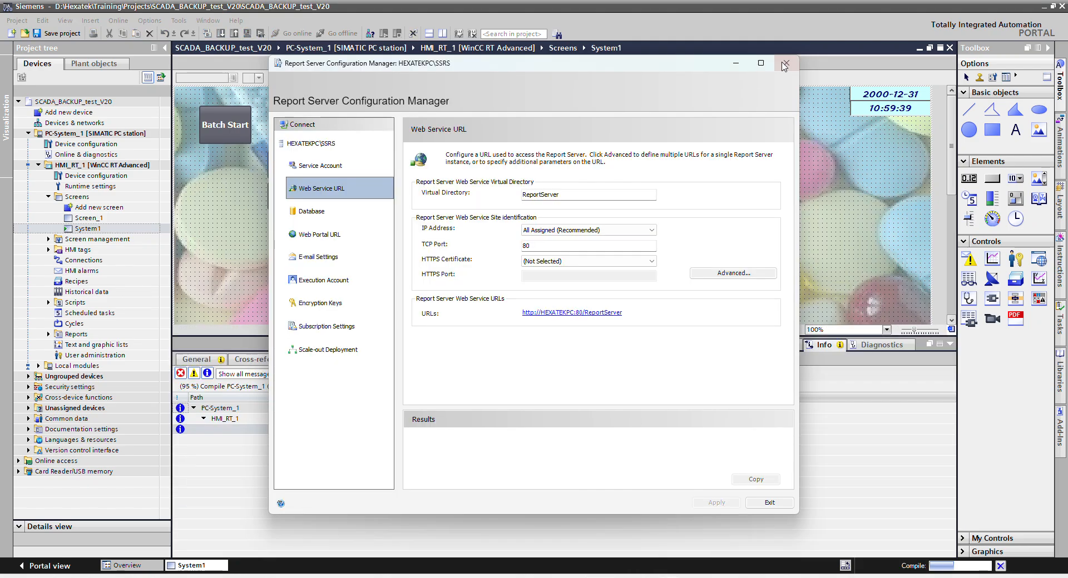
pyautogui.click(785, 64)
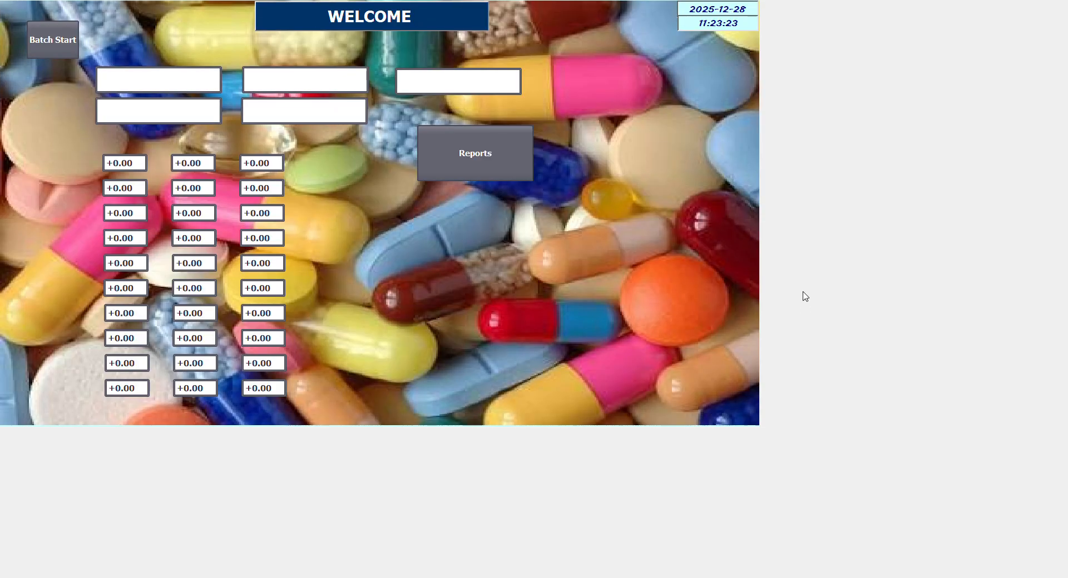
# Use the runtime Reports button to open the Learn_report viewer in Edge.
pyautogui.click(475, 158)
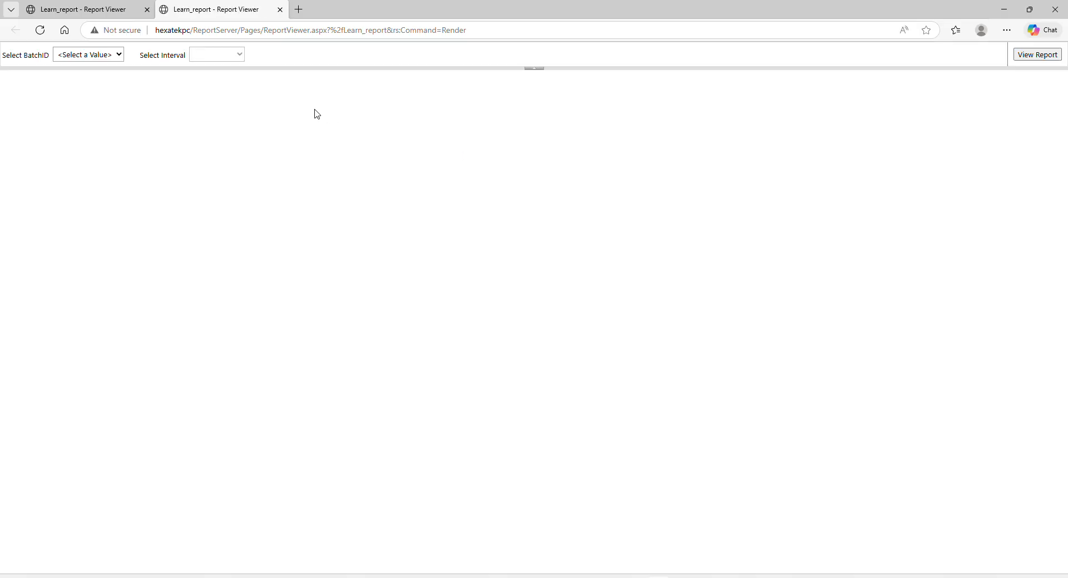
# Run the Batch Report for Batchid-2 at a 5min interval.
pyautogui.click(120, 54)
pyautogui.click(88, 102)
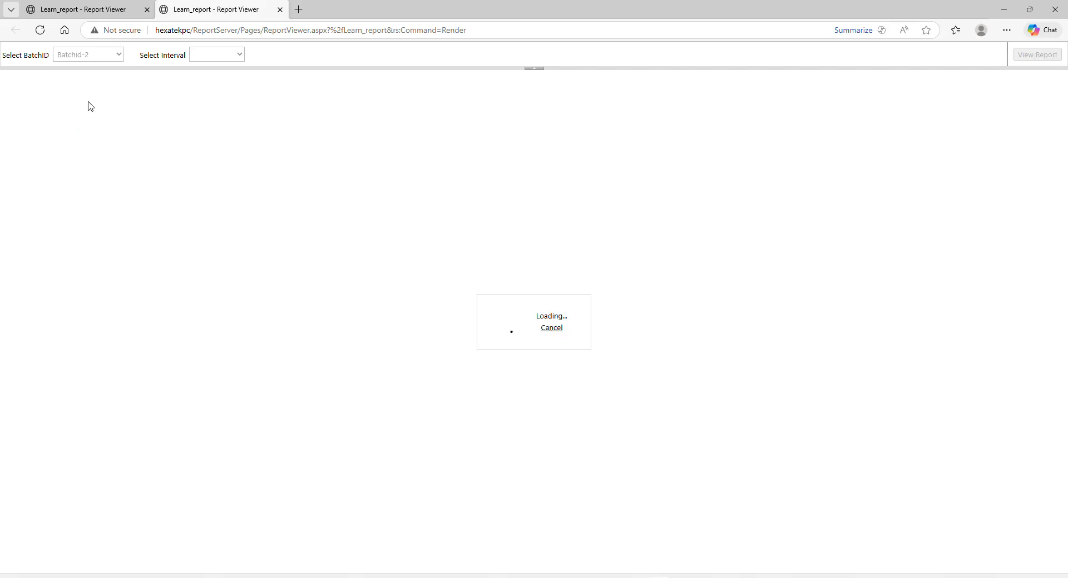
pyautogui.click(227, 54)
pyautogui.click(224, 72)
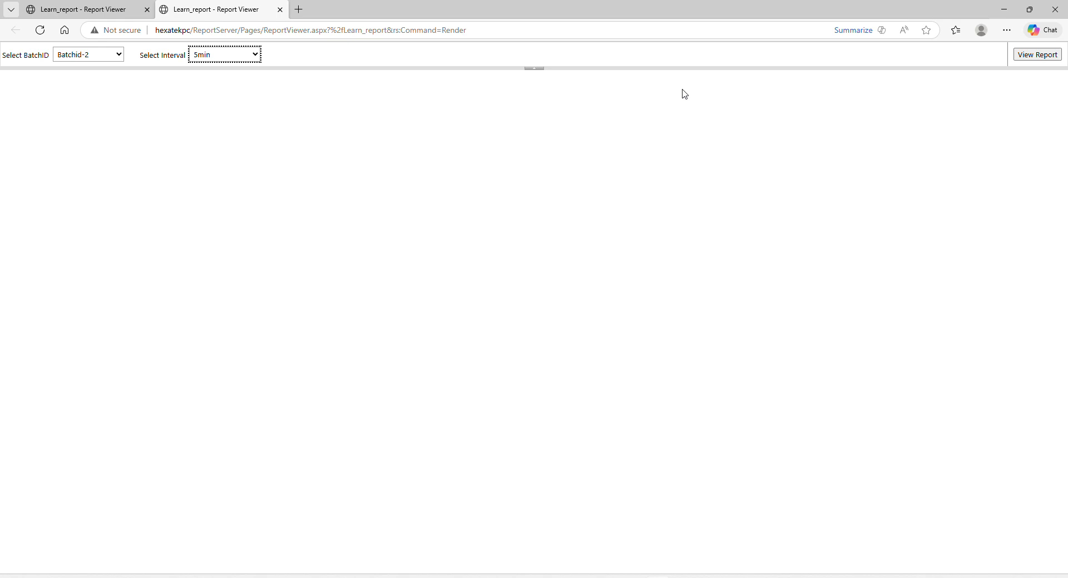
pyautogui.click(1032, 57)
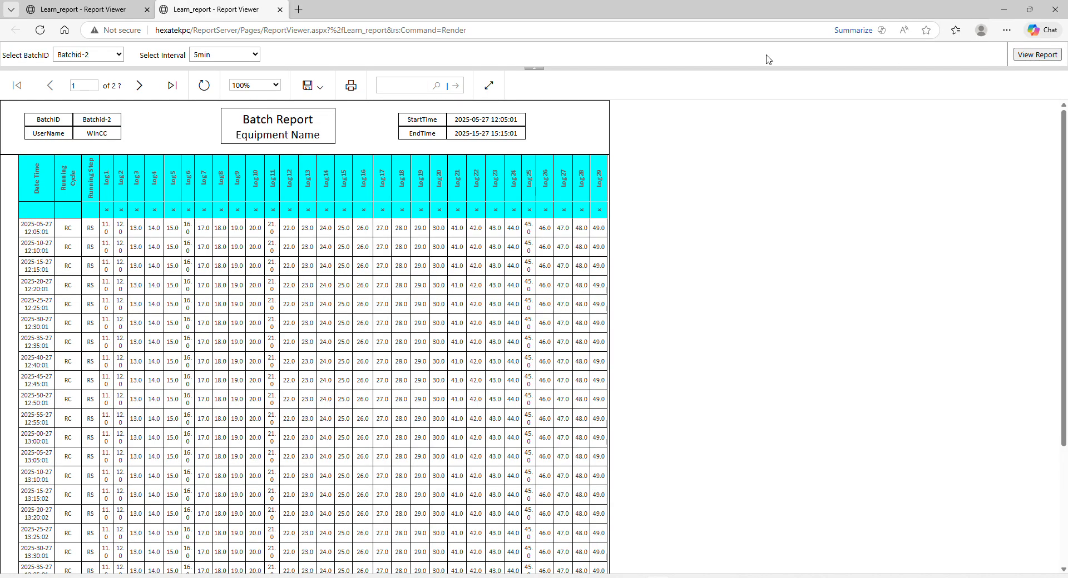
# Export the report as PDF and open Learn_report (2).pdf.
pyautogui.click(319, 88)
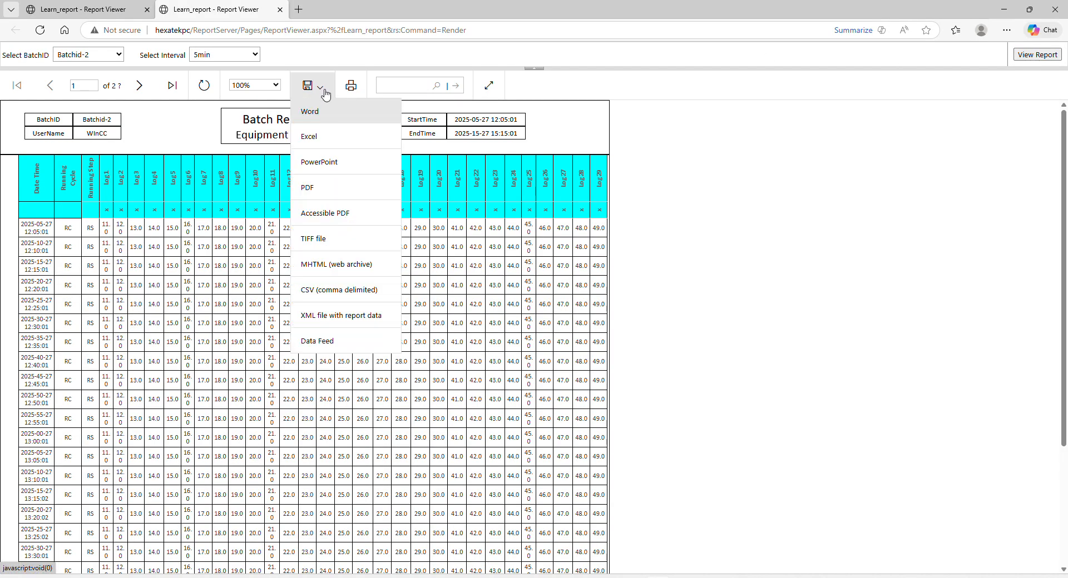
pyautogui.click(326, 196)
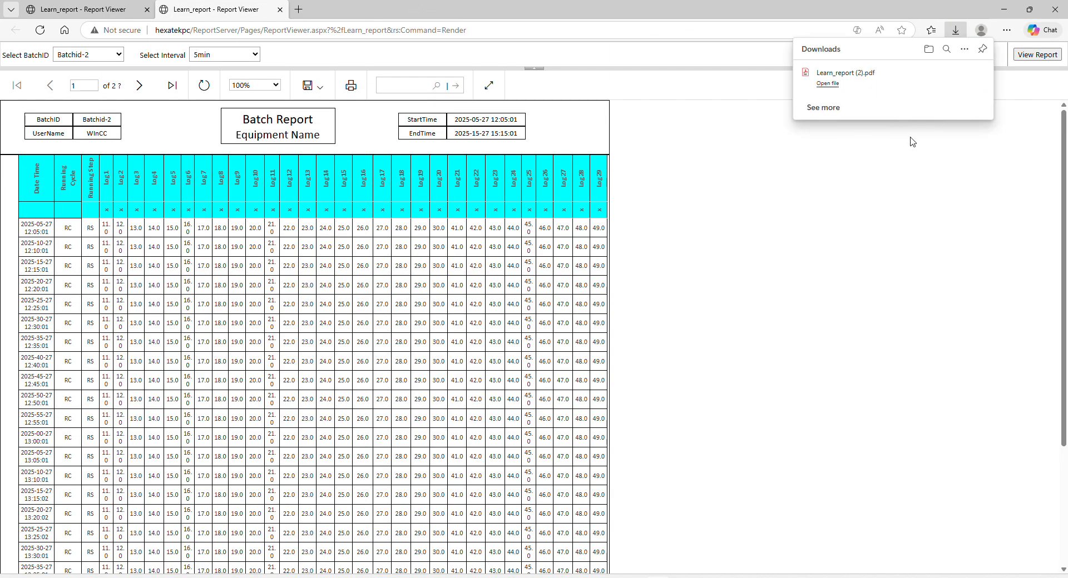
pyautogui.click(826, 85)
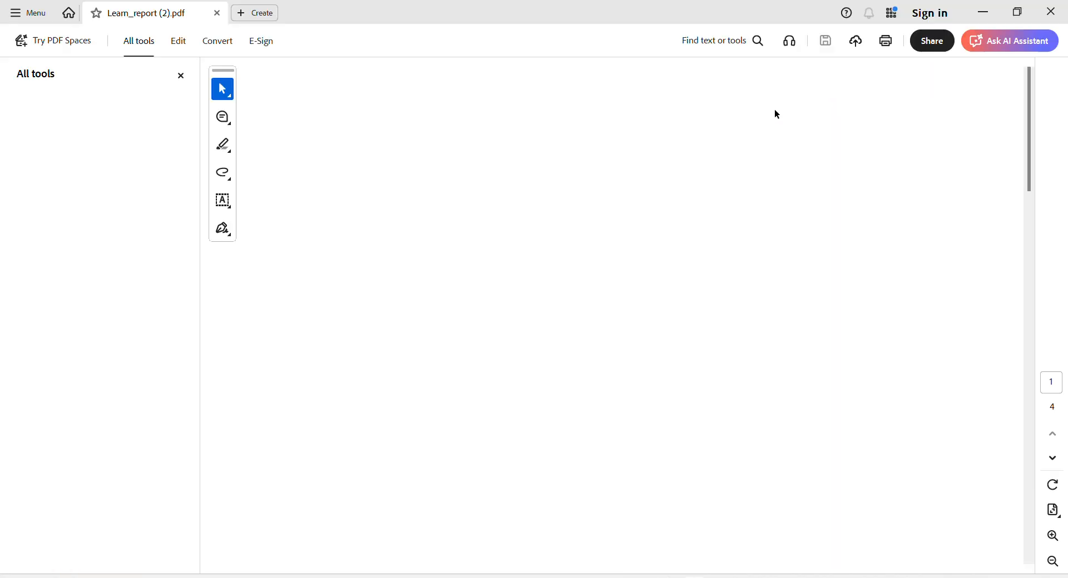
# Scroll through the four-page Batchid-2 PDF, then close Acrobat.
pyautogui.scroll(-5, 461, 212)
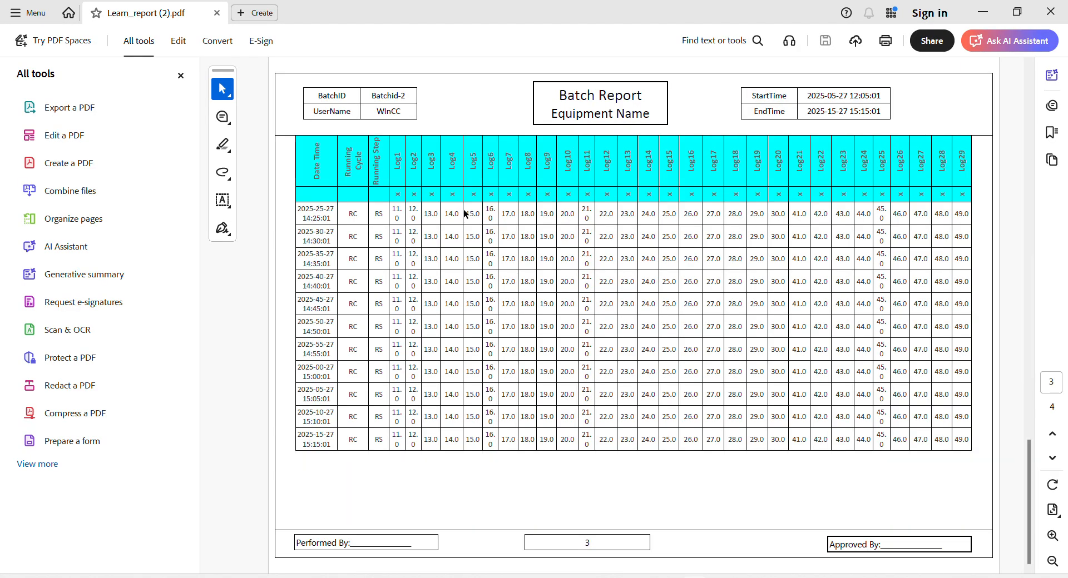
pyautogui.scroll(5, 463, 210)
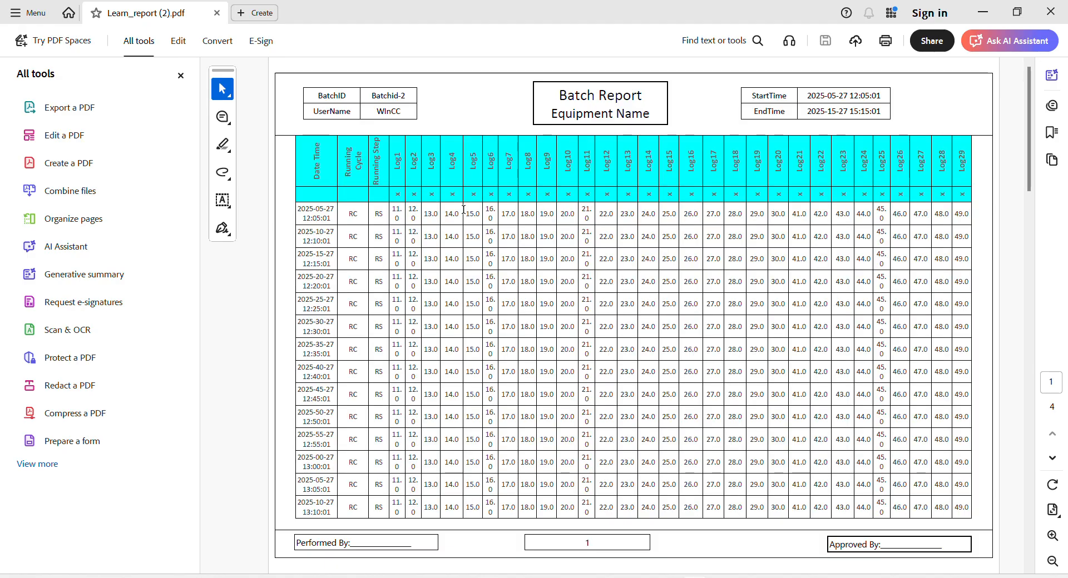
pyautogui.click(1061, 15)
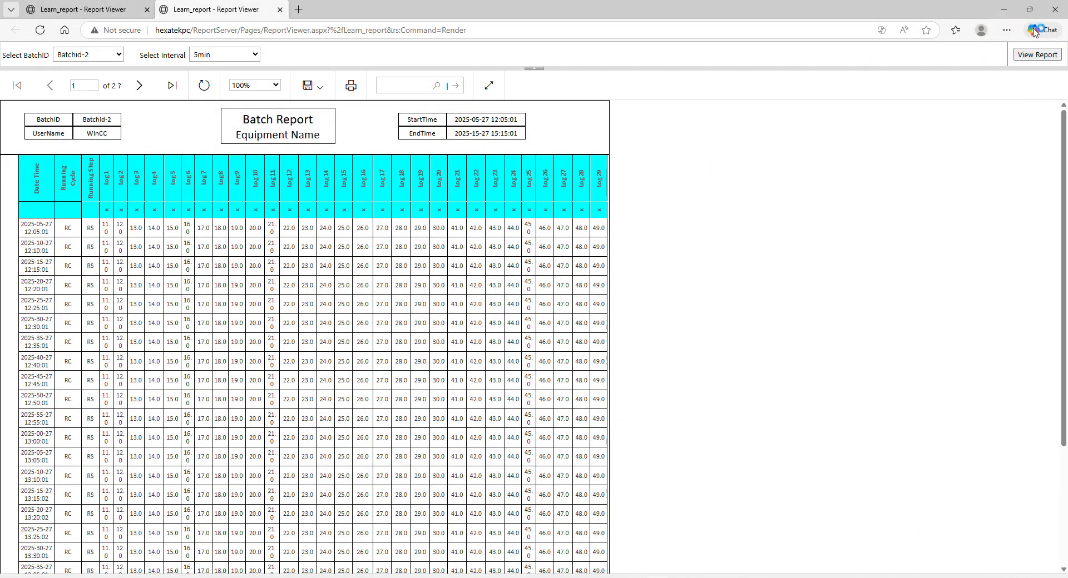
# Close Edge and reopen the Learn_report viewer from the HMI's Reports button.
pyautogui.click(1055, 9)
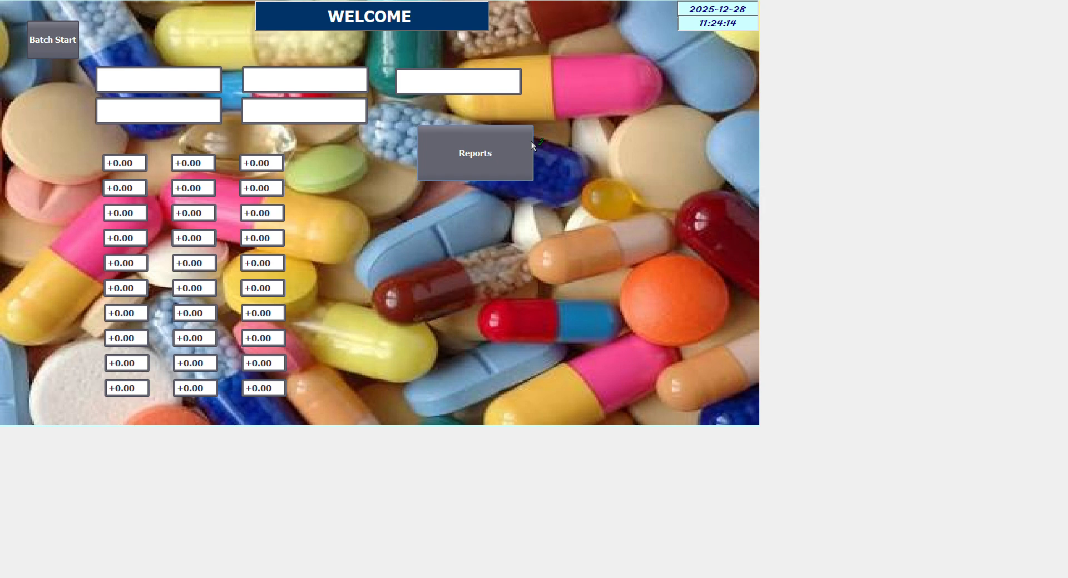
pyautogui.click(519, 156)
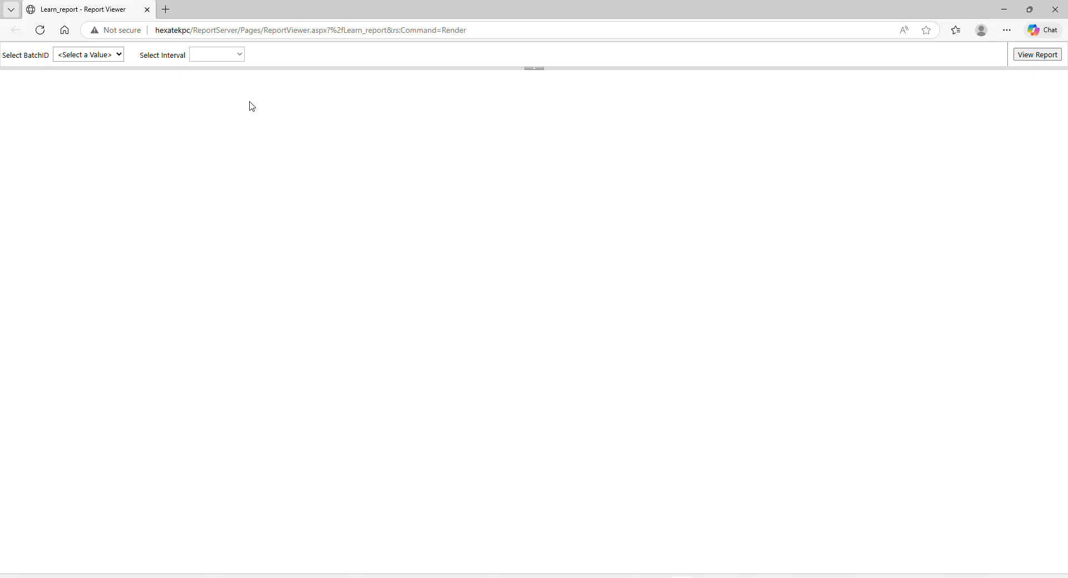
# Run the Batch Report for Batchid-3 at a 1min interval.
pyautogui.click(108, 58)
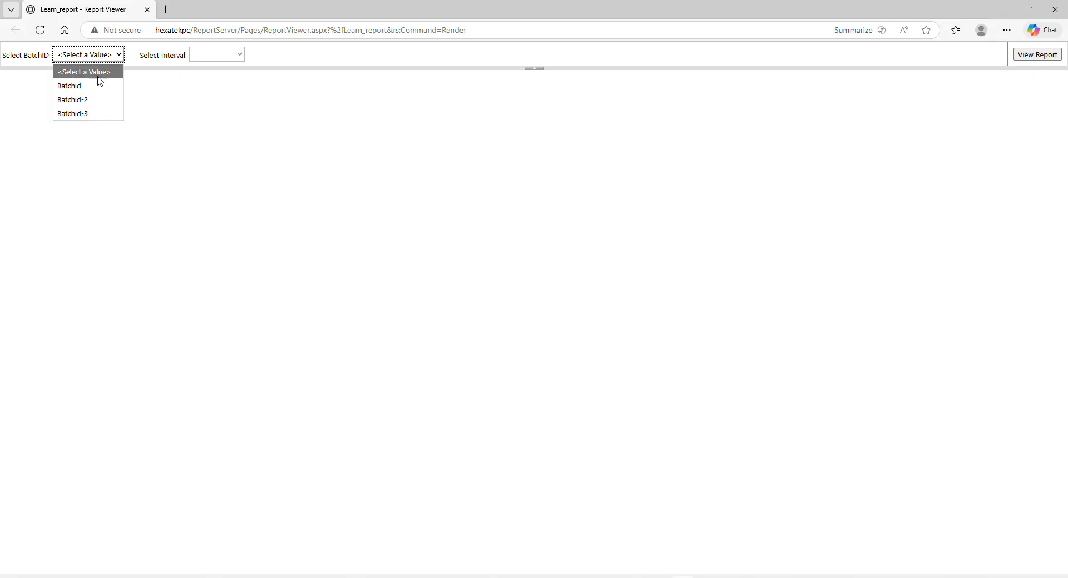
pyautogui.click(81, 112)
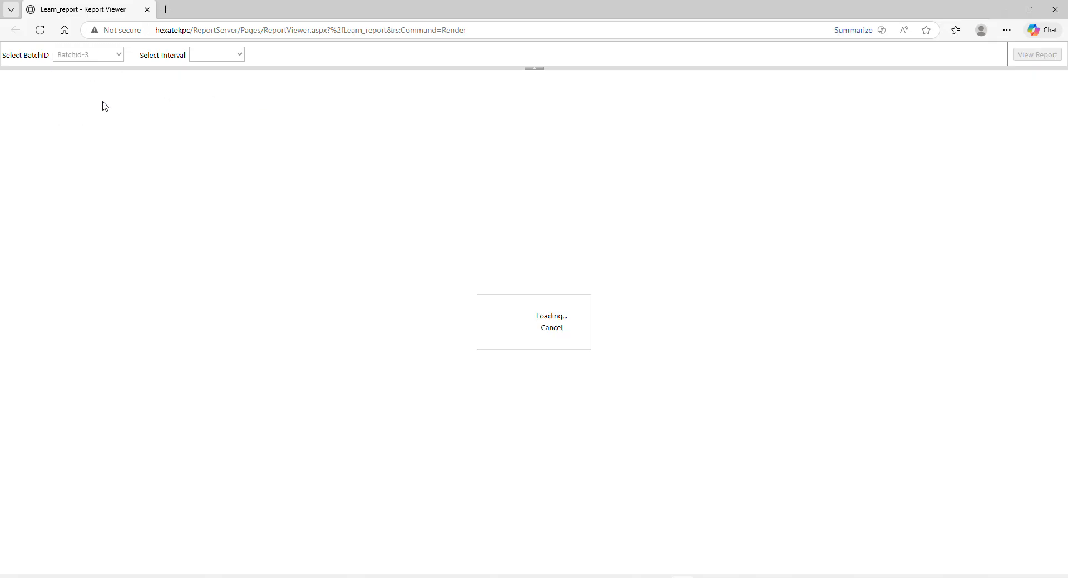
pyautogui.click(217, 58)
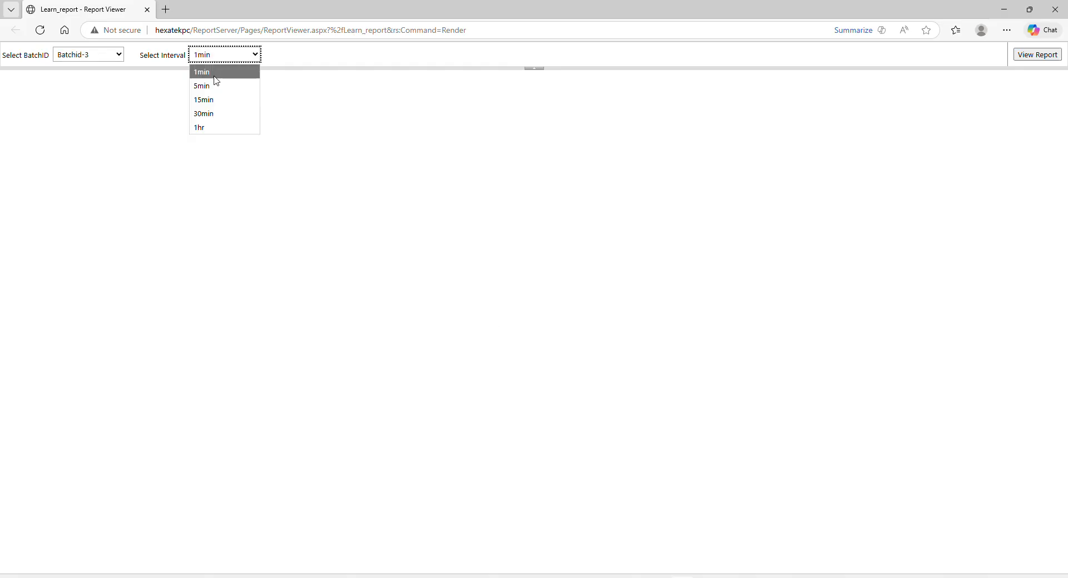
pyautogui.click(216, 80)
pyautogui.click(1034, 56)
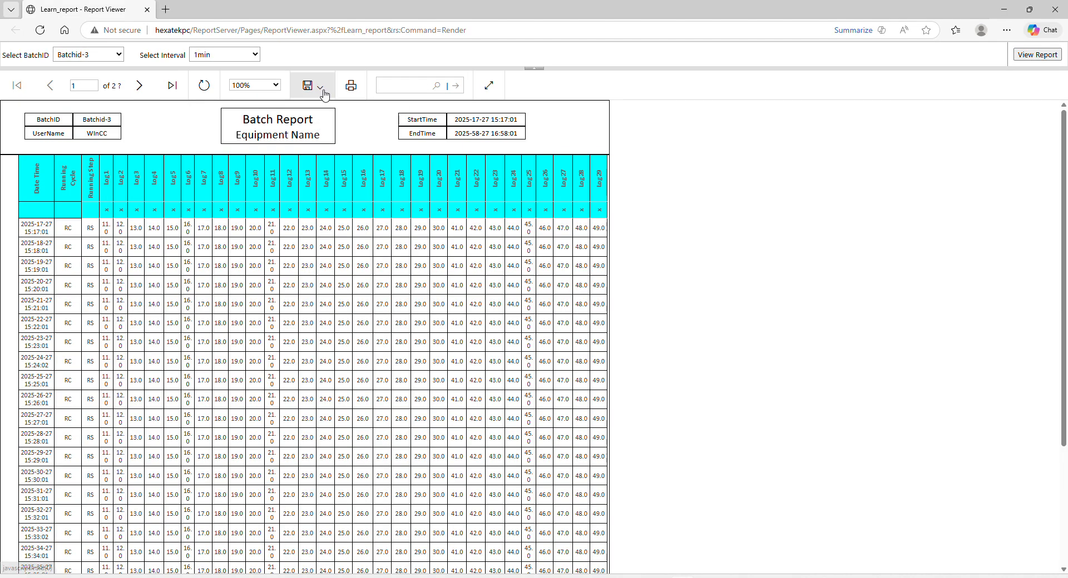
# Export the report as PDF and open Learn_report (3).pdf.
pyautogui.click(323, 89)
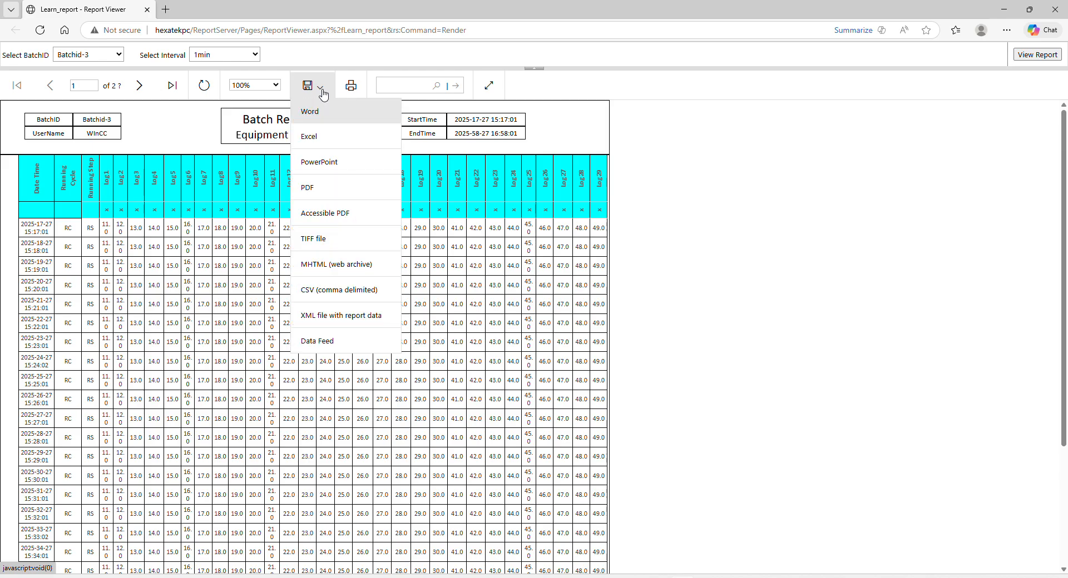
pyautogui.click(316, 189)
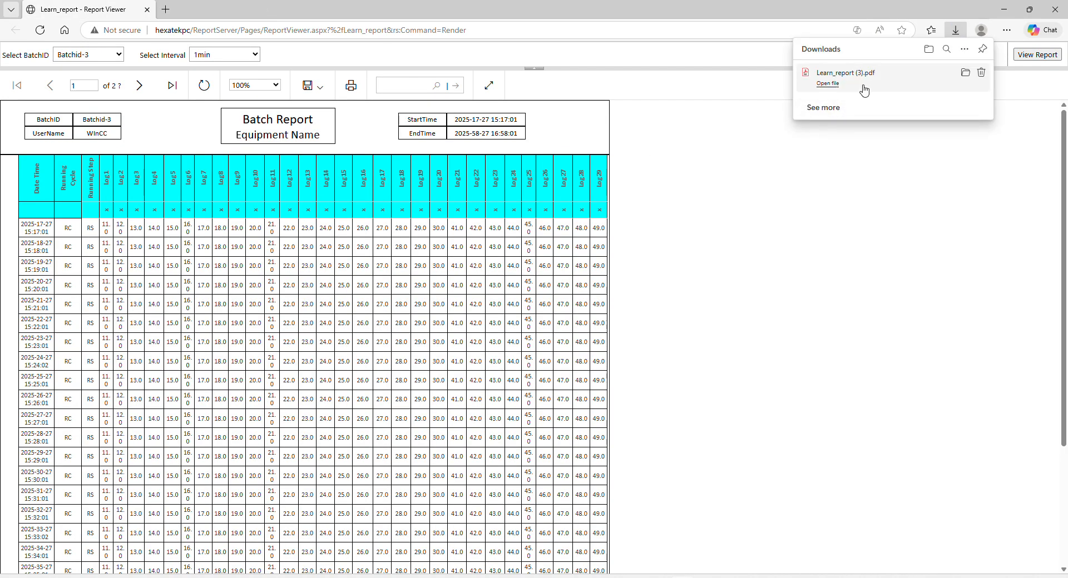
pyautogui.click(827, 84)
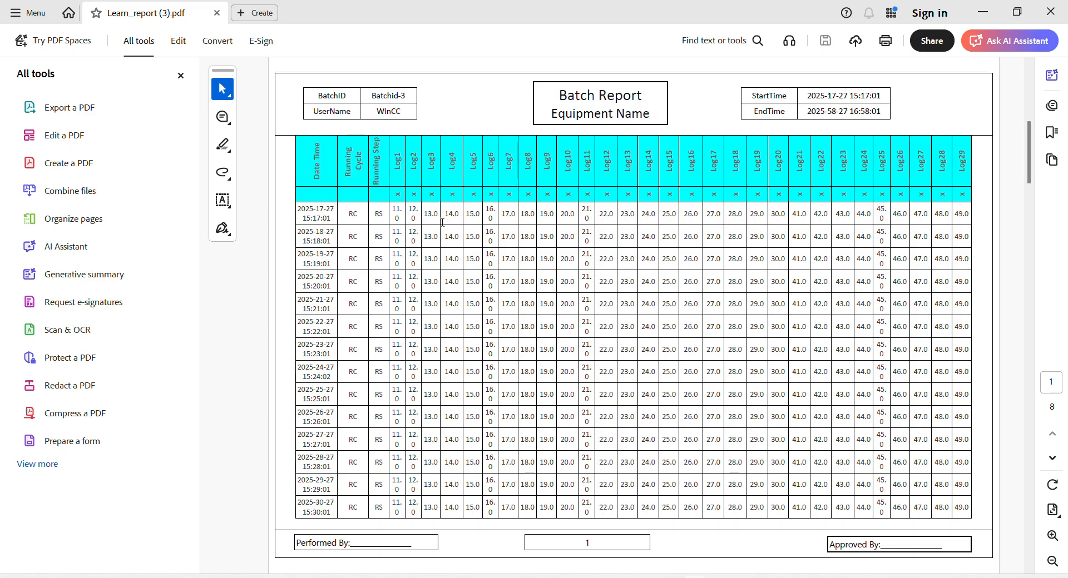
# Scroll through the eight-page Batchid-3 PDF, then close Acrobat and the Edge viewer.
pyautogui.scroll(-7, 442, 222)
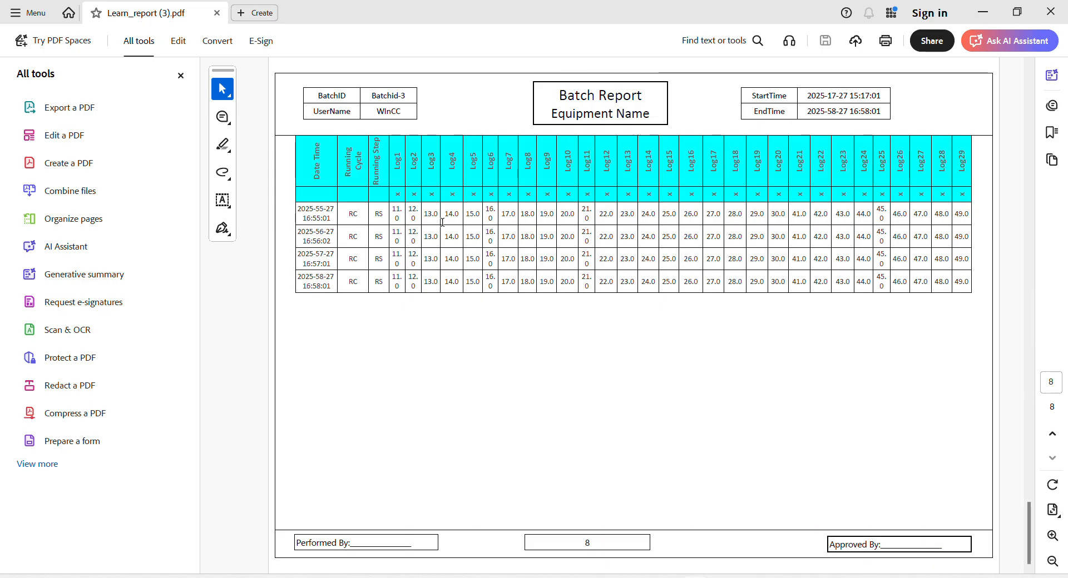
pyautogui.scroll(6, 442, 223)
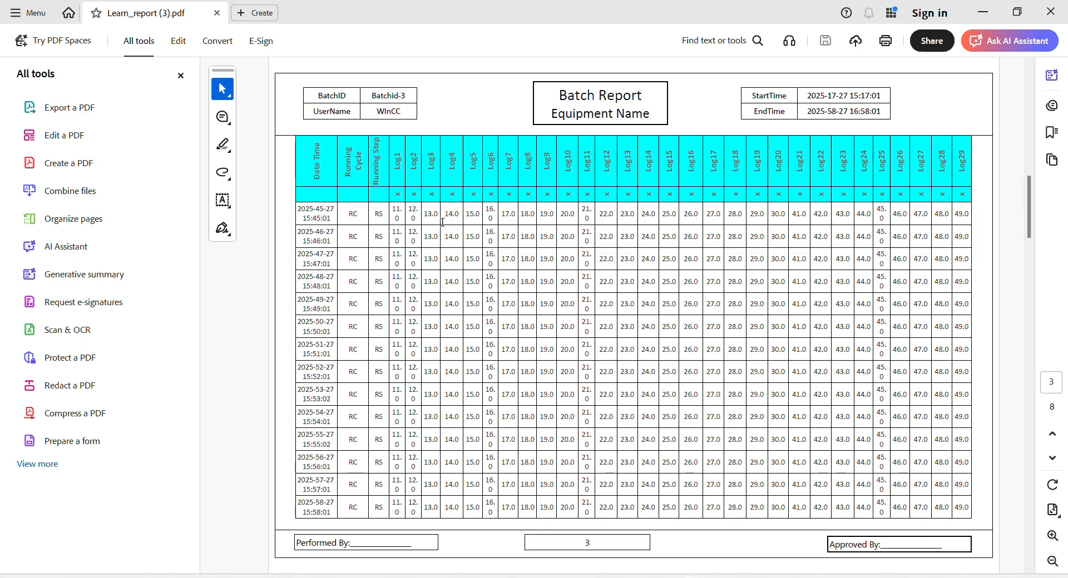
pyautogui.scroll(1, 442, 222)
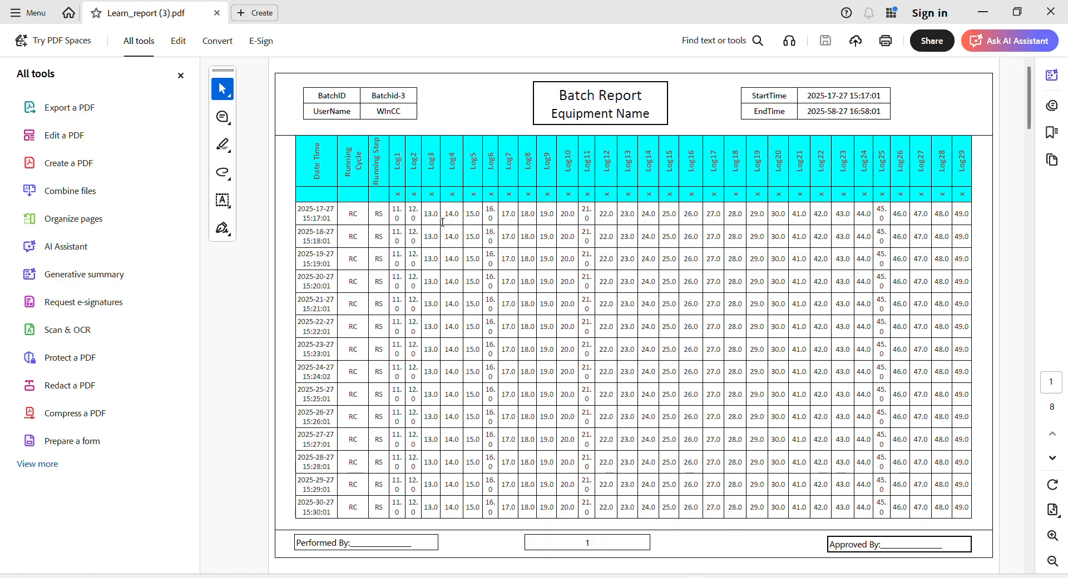
pyautogui.scroll(-2, 442, 223)
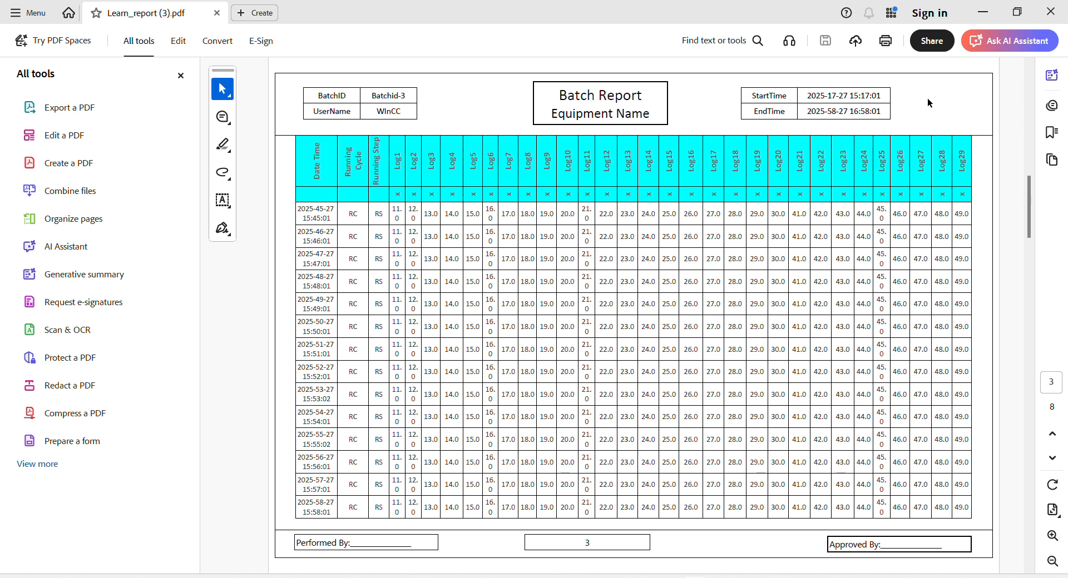
pyautogui.click(1050, 13)
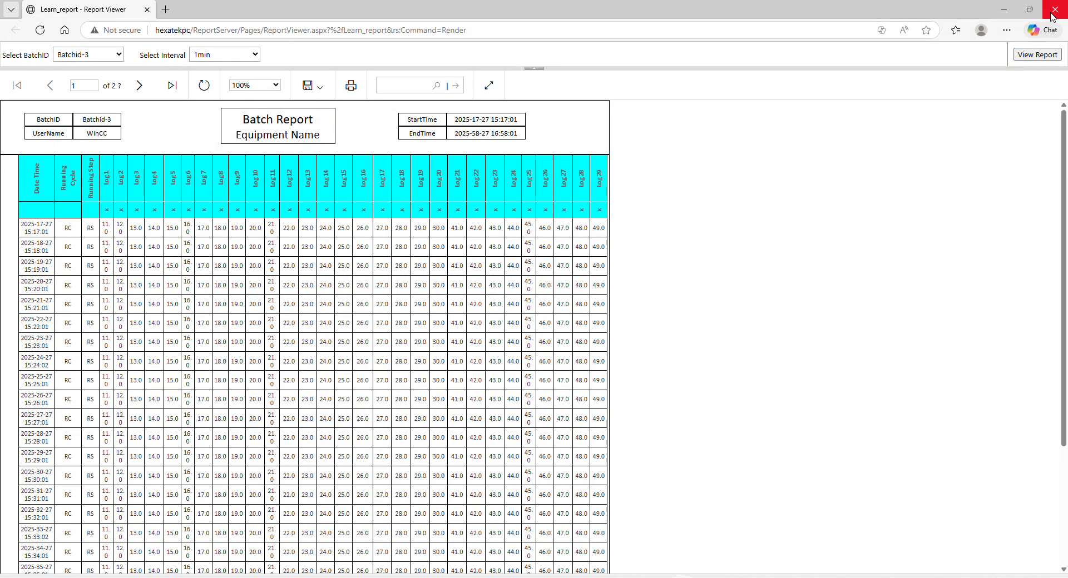
pyautogui.click(1053, 13)
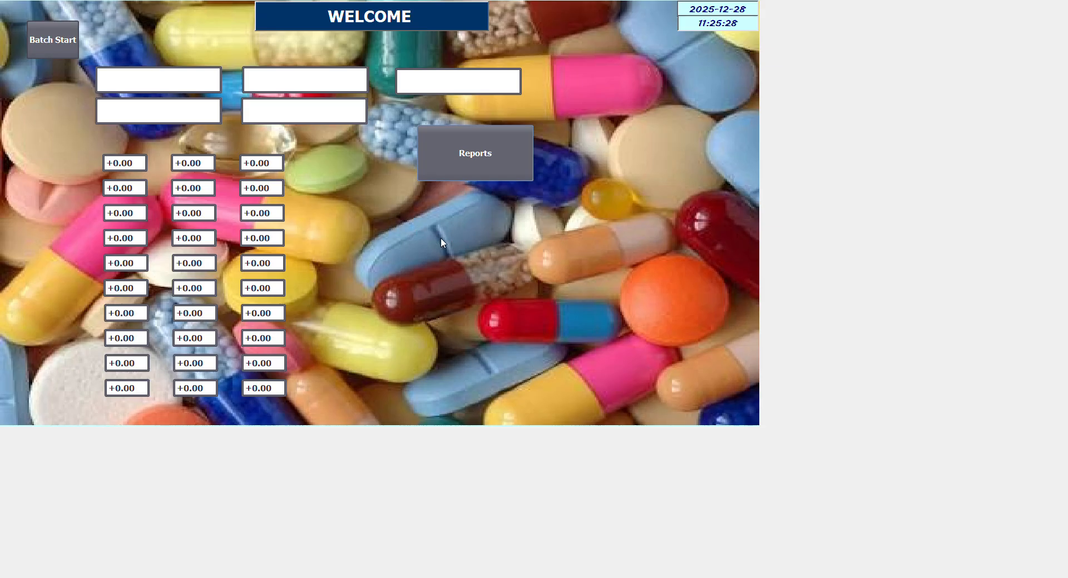
# Leave the running HMI with Alt+Tab and bring up the Windows Start menu.
pyautogui.hotkey('alt', 'Tab')
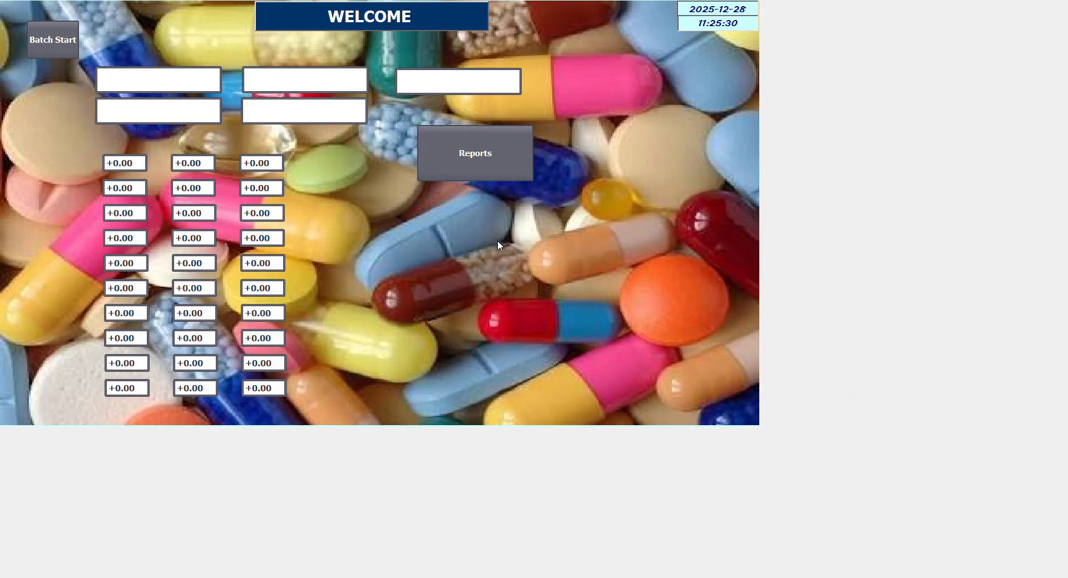
pyautogui.press('super')
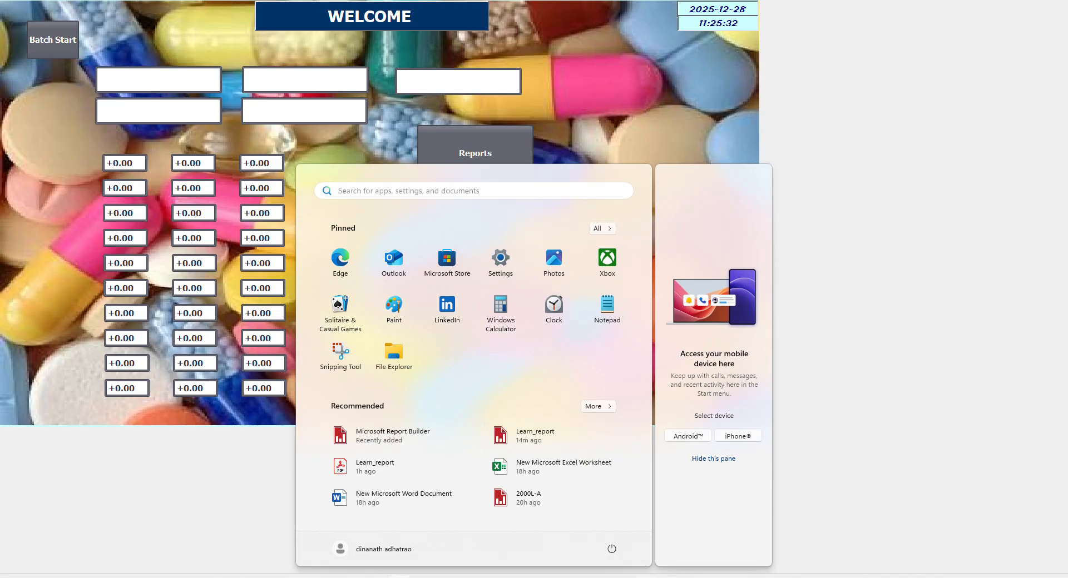
# Back in TIA Portal, draw a large HTML browser area on the System1 screen.
pyautogui.moveTo(622, 575)
pyautogui.click(621, 555)
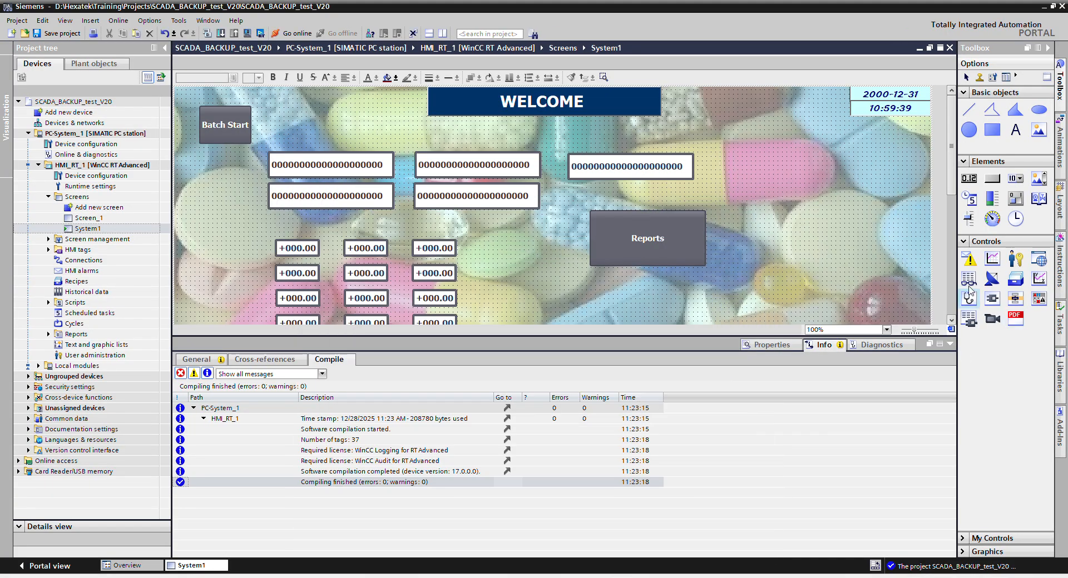
pyautogui.click(1038, 260)
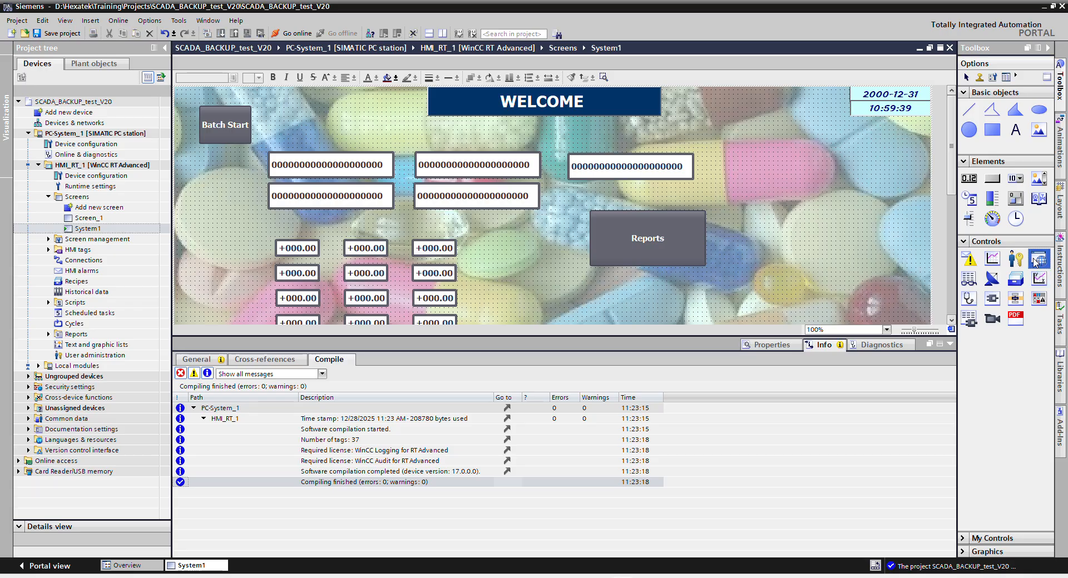
pyautogui.click(950, 344)
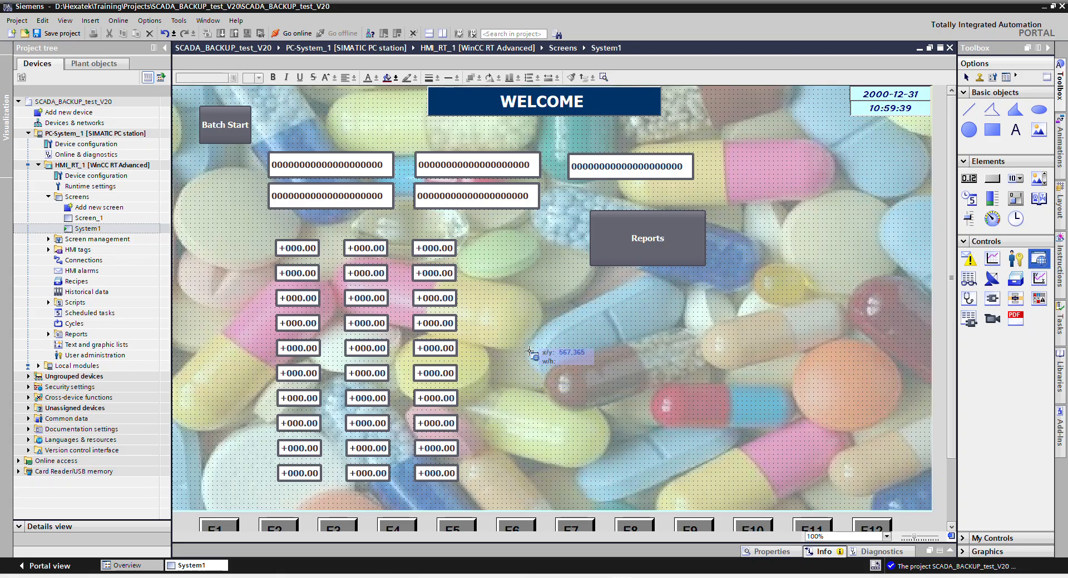
pyautogui.moveTo(681, 440)
pyautogui.mouseDown()
pyautogui.moveTo(965, 512)
pyautogui.moveTo(908, 496)
pyautogui.moveTo(920, 500)
pyautogui.mouseUp()
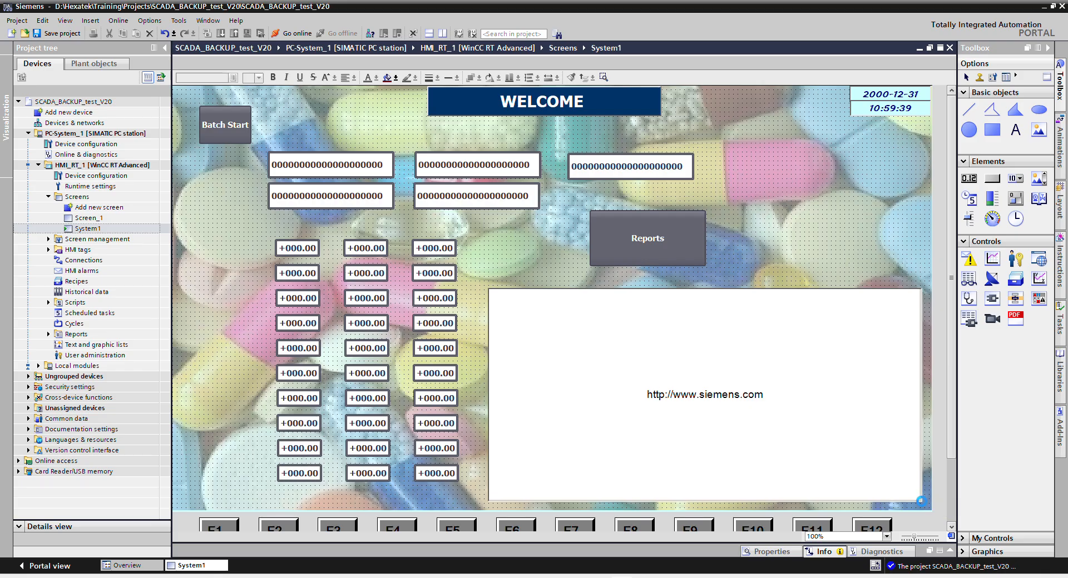
# Point the browser at the Learn_report viewer URL with ActiveX support, and save the project.
pyautogui.rightClick(573, 335)
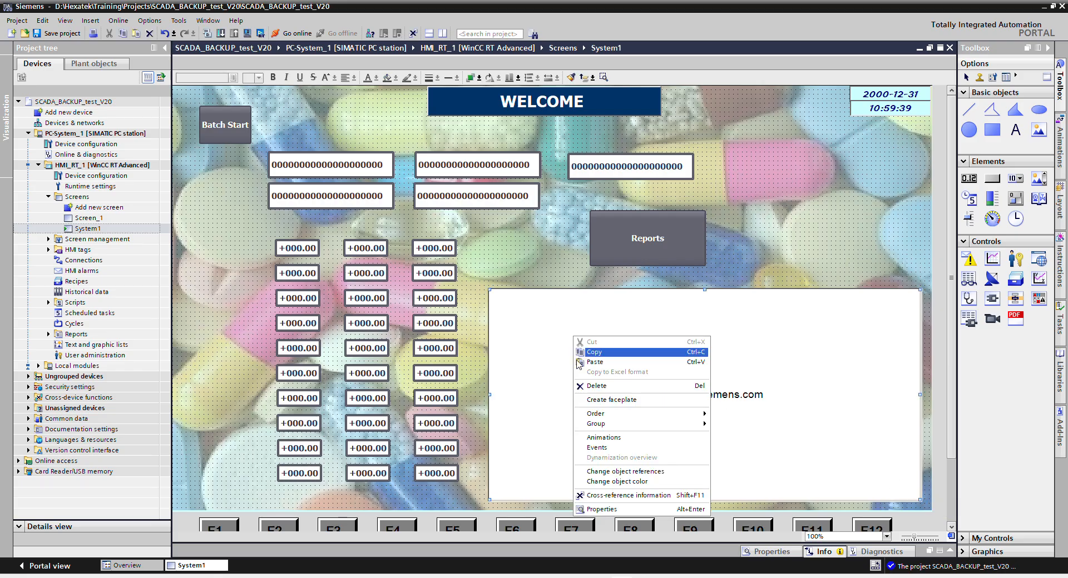
pyautogui.click(605, 509)
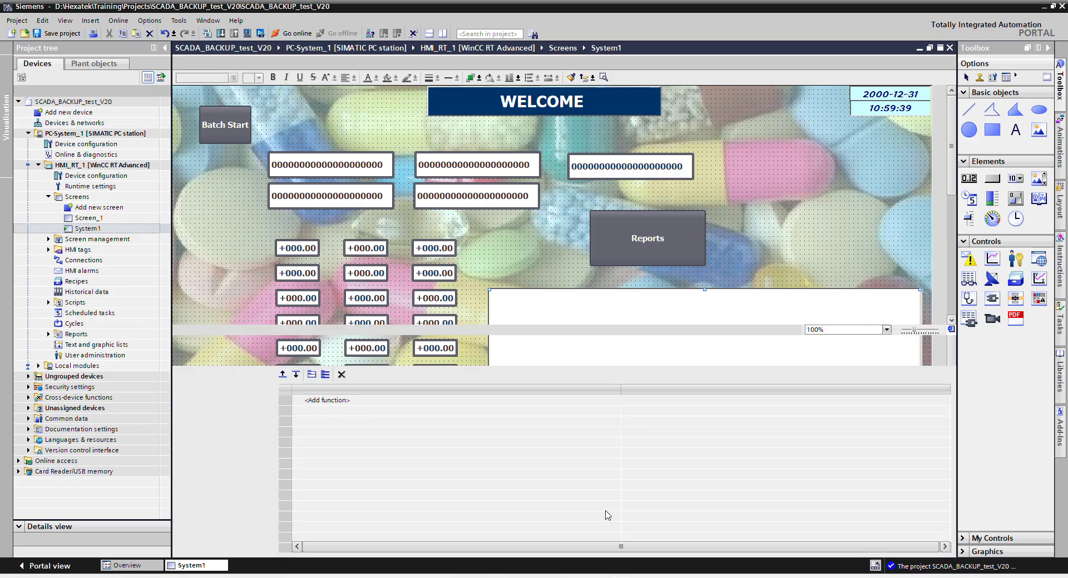
pyautogui.click(202, 361)
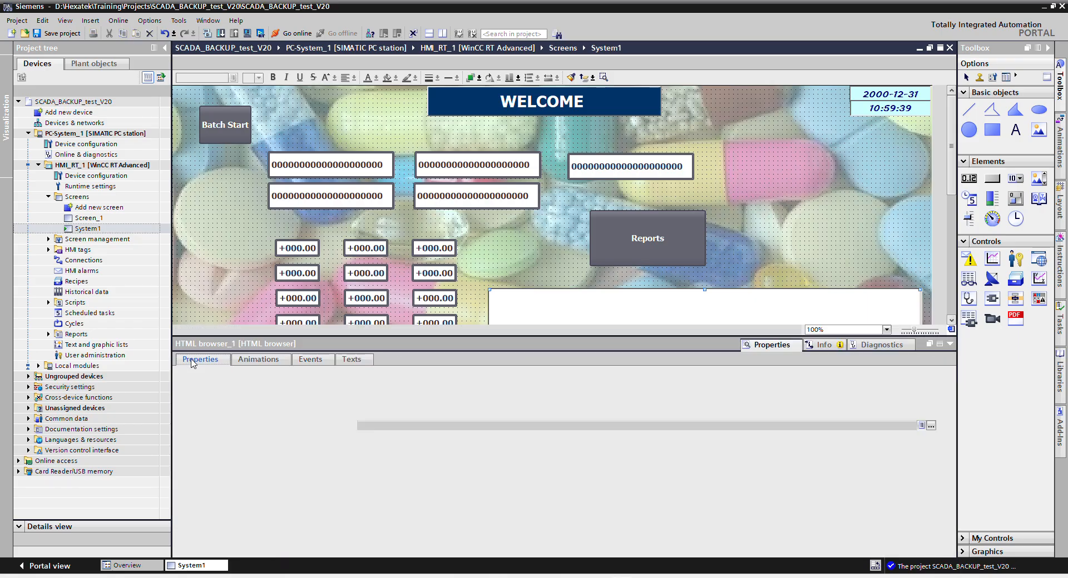
pyautogui.tripleClick(469, 413)
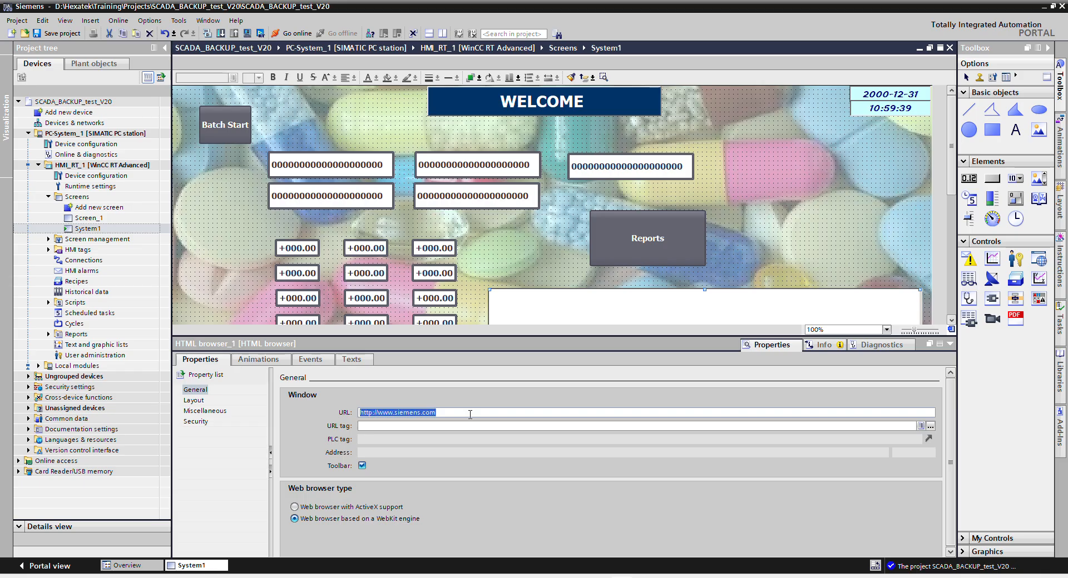
pyautogui.write('http://hexatekpc/ReportServer/Pages/ReportViewer.aspx?%2fLearn_report&rs:Command=Render')
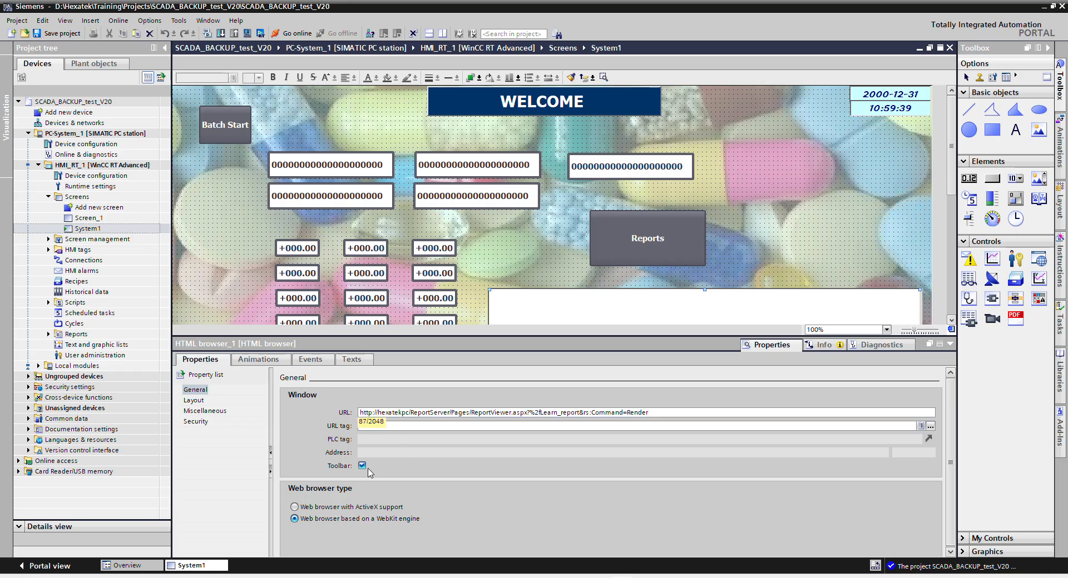
pyautogui.click(318, 507)
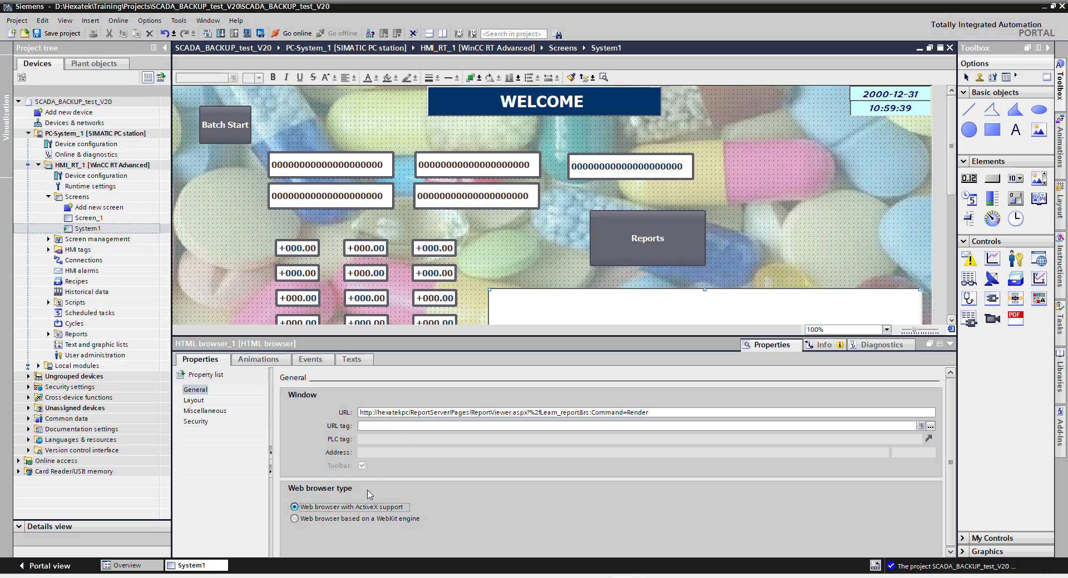
pyautogui.click(57, 34)
pyautogui.scroll(-2, 775, 198)
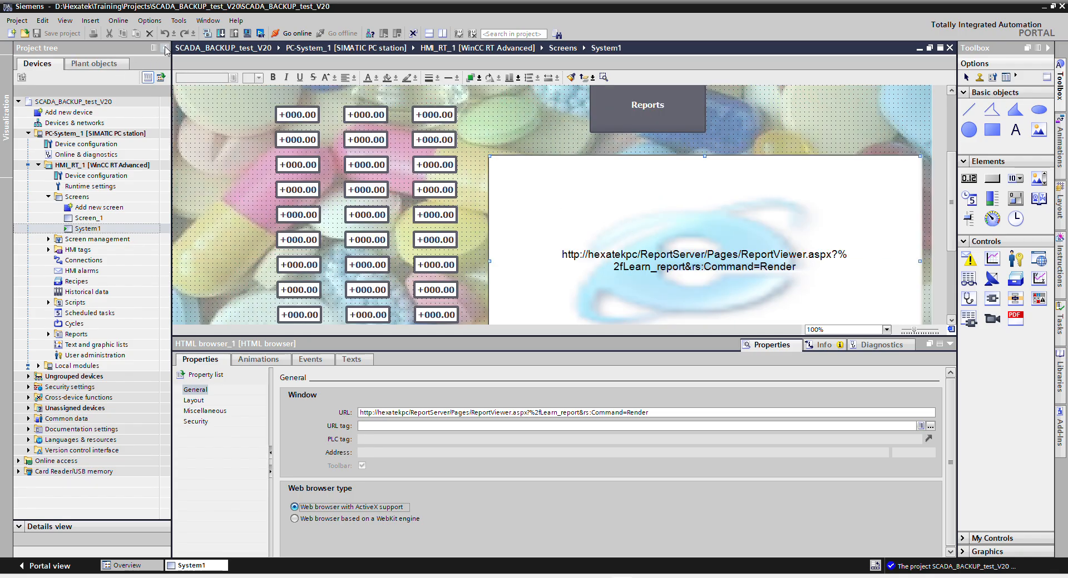
# Start the HMI runtime, request the embedded Learn_report for Batchid-3, then cancel its loading.
pyautogui.click(247, 33)
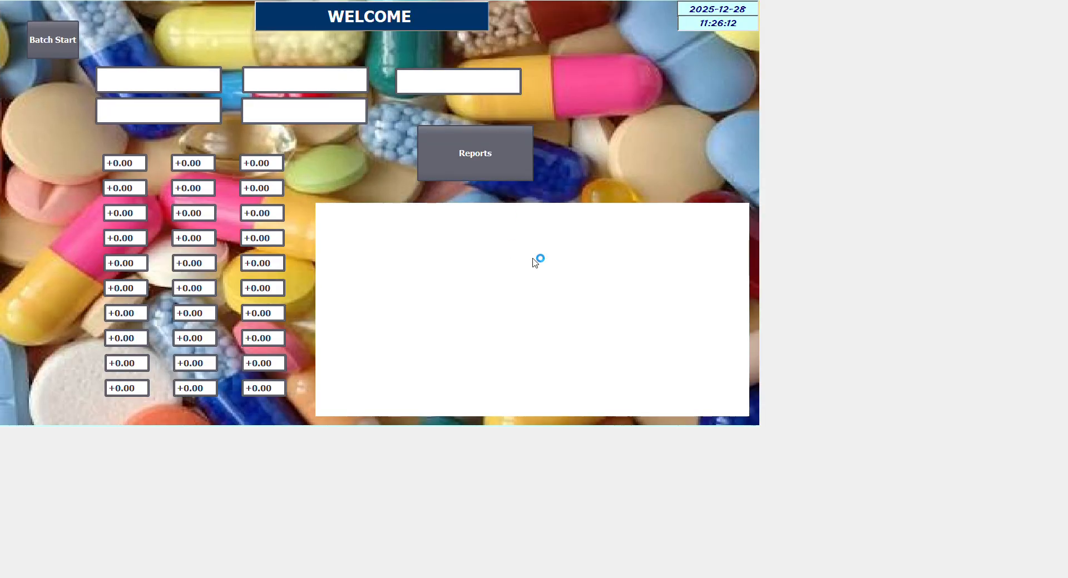
pyautogui.click(437, 217)
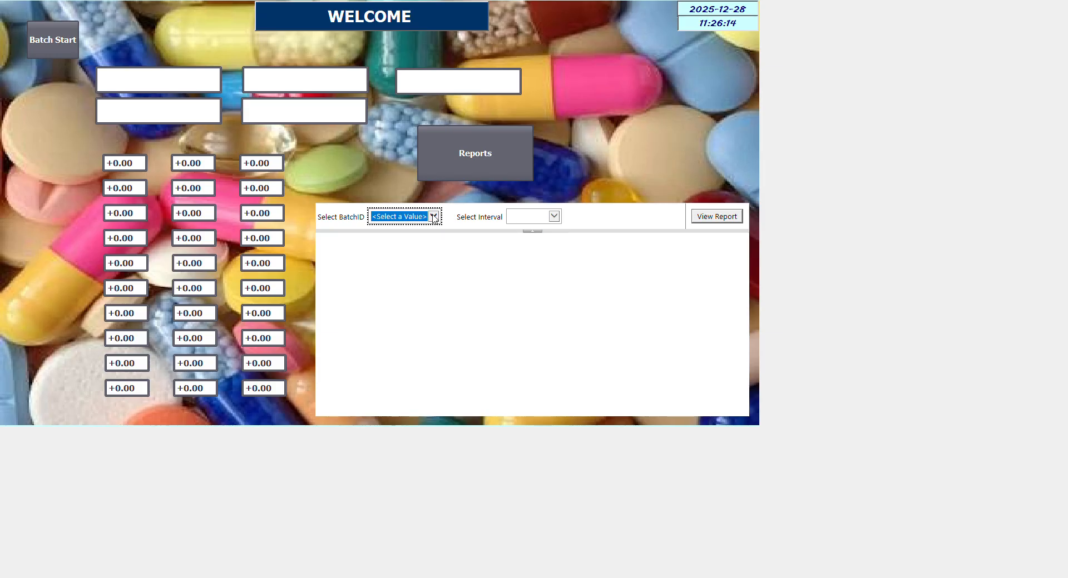
pyautogui.click(396, 247)
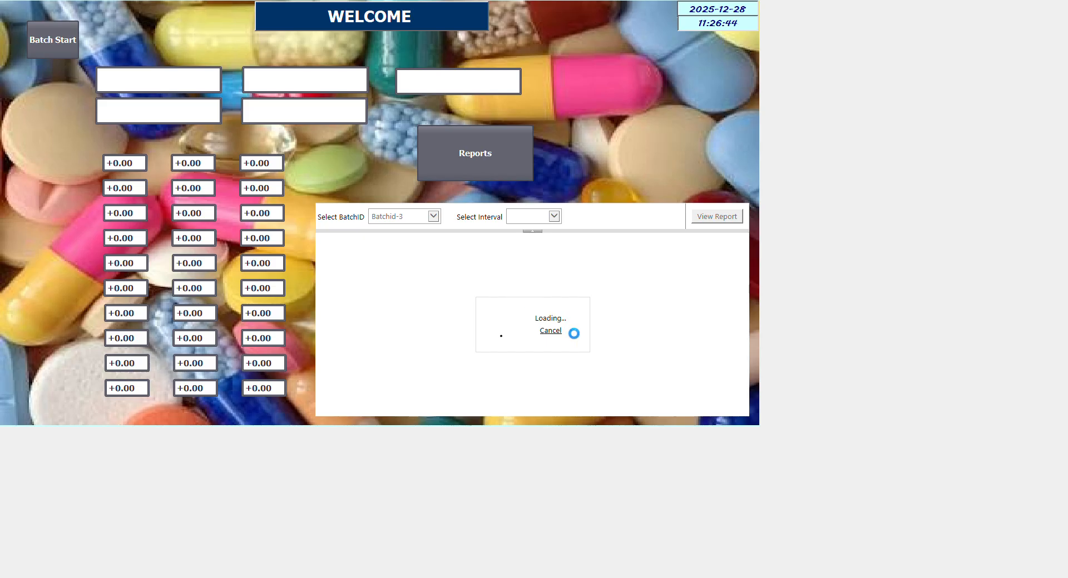
pyautogui.click(550, 330)
pyautogui.hotkey('alt', 'Tab')
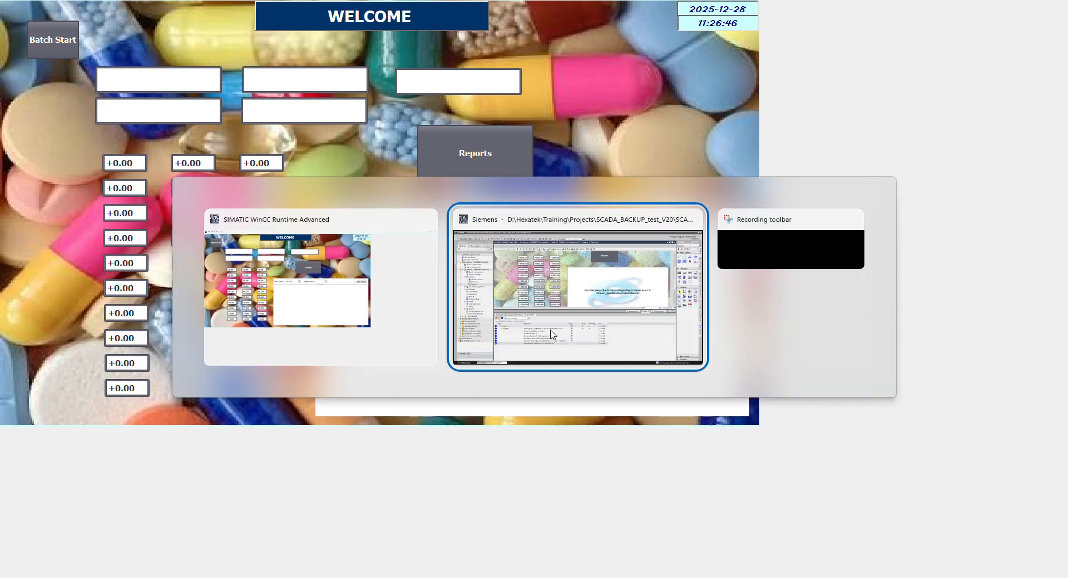
# Check the Reports button's Click event, which runs StartProgram.
pyautogui.click(656, 111)
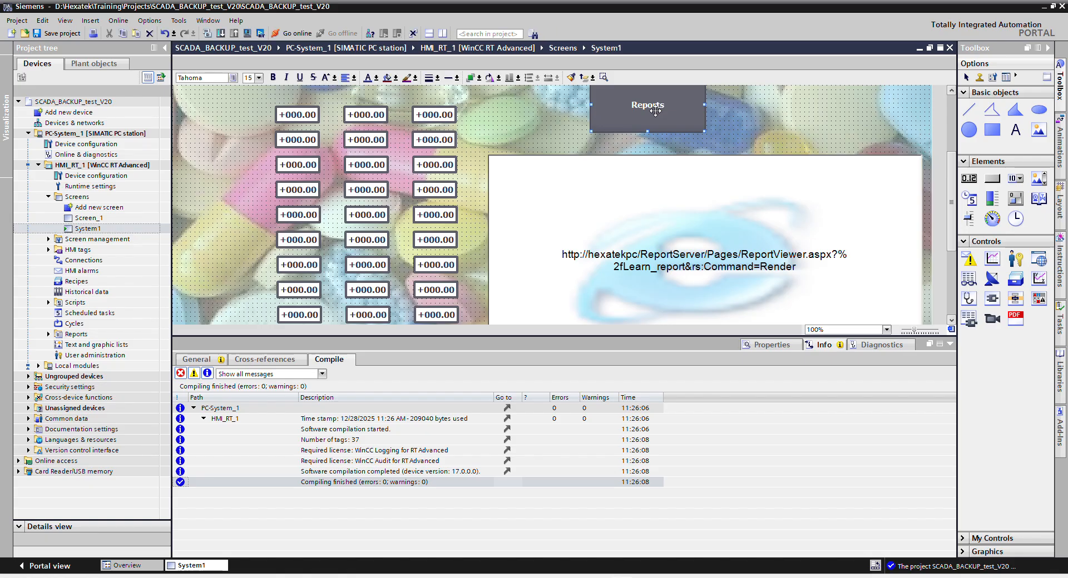
pyautogui.rightClick(655, 111)
pyautogui.click(691, 287)
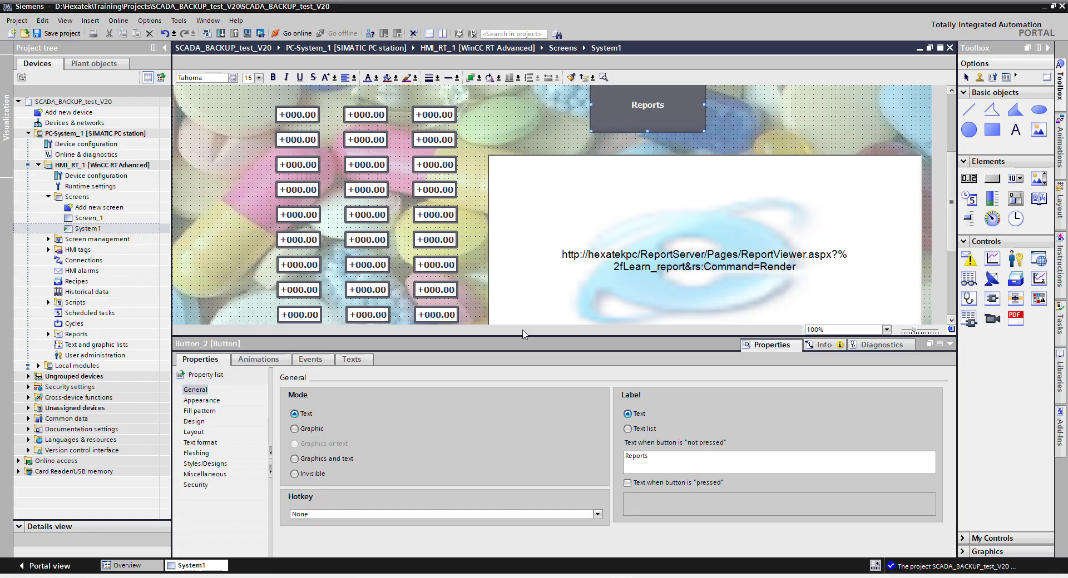
pyautogui.click(311, 360)
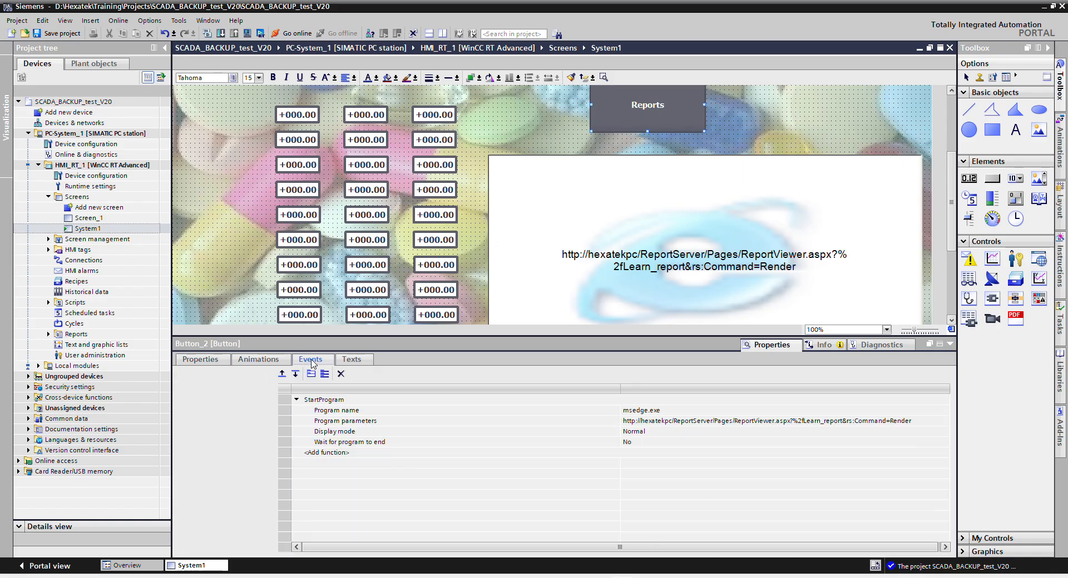
pyautogui.click(202, 390)
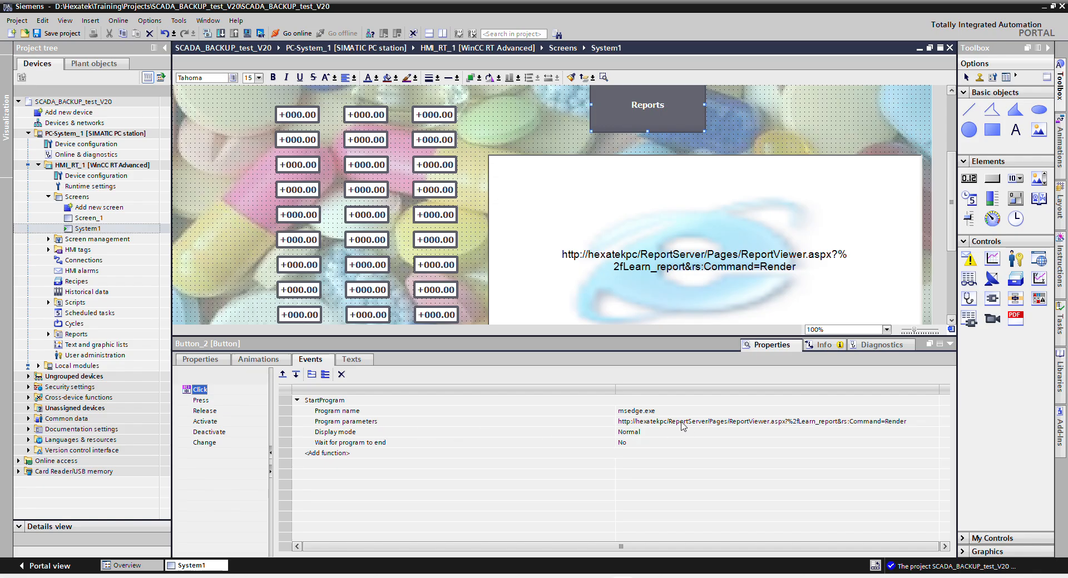
# Delete HTML browser_1, save, move the Reports button lower, and restart the runtime.
pyautogui.click(693, 205)
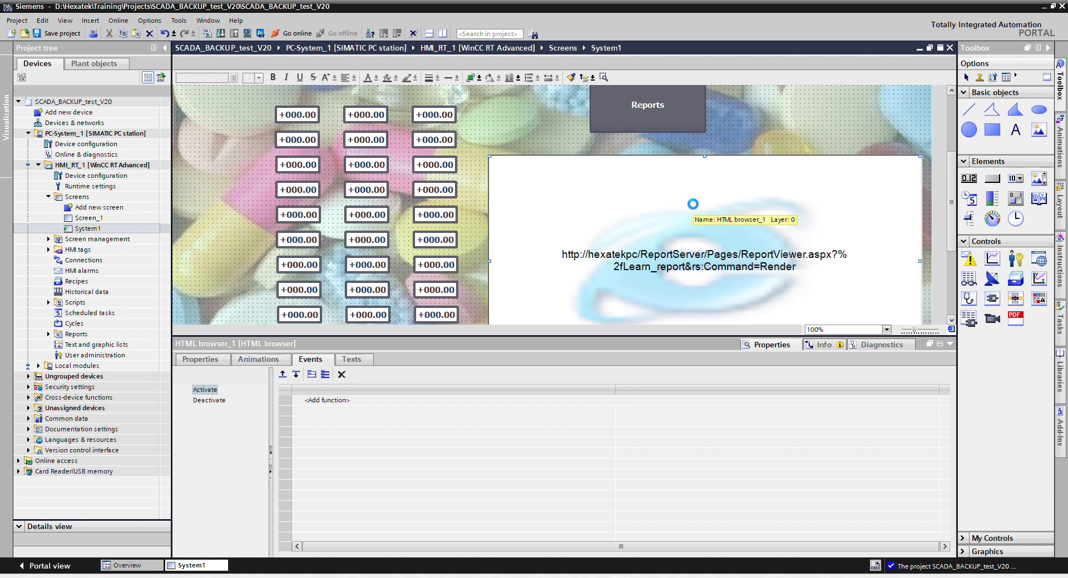
pyautogui.press('Delete')
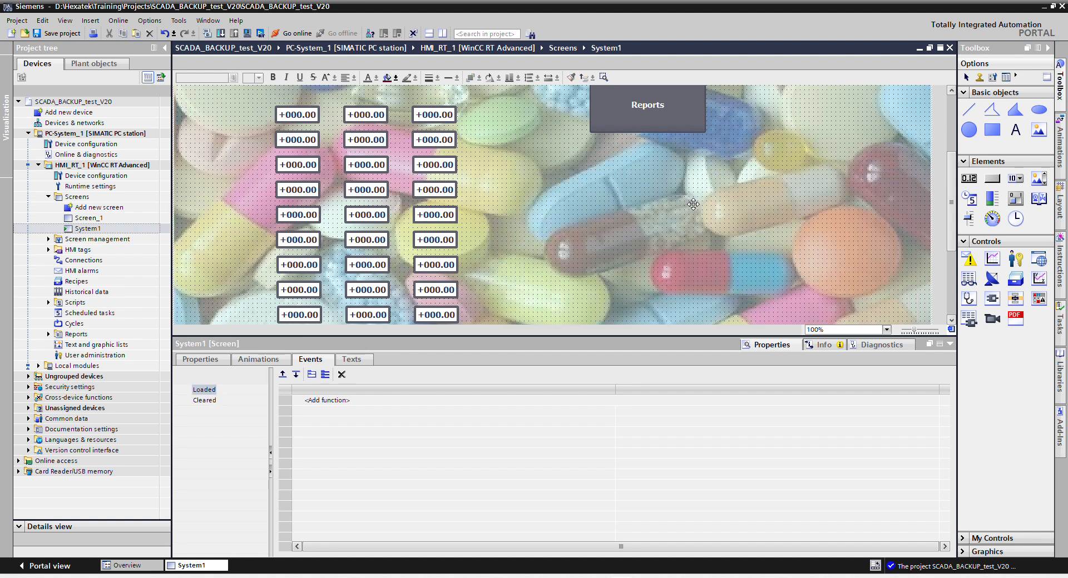
pyautogui.click(61, 33)
pyautogui.moveTo(659, 118); pyautogui.dragTo(656, 170)
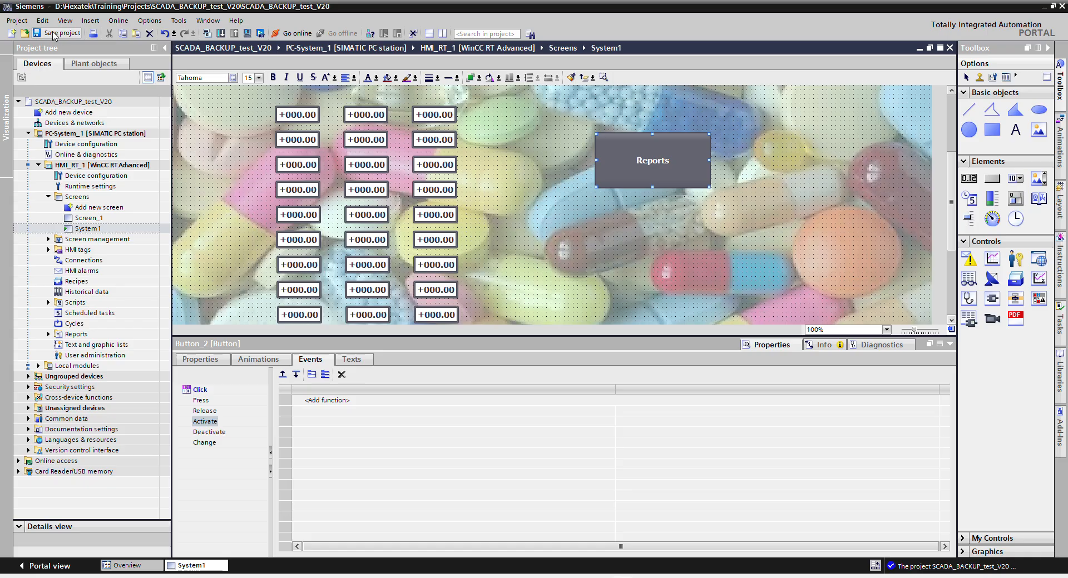
pyautogui.click(248, 34)
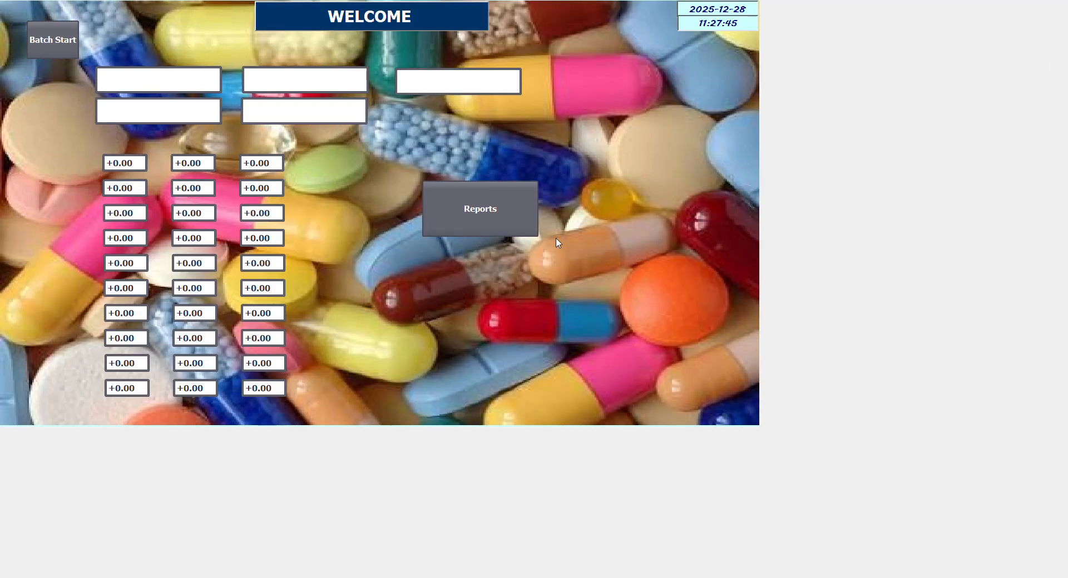
# Generate the Batch Report for Batchid-2 at a 30min interval and open its Print options.
pyautogui.click(481, 221)
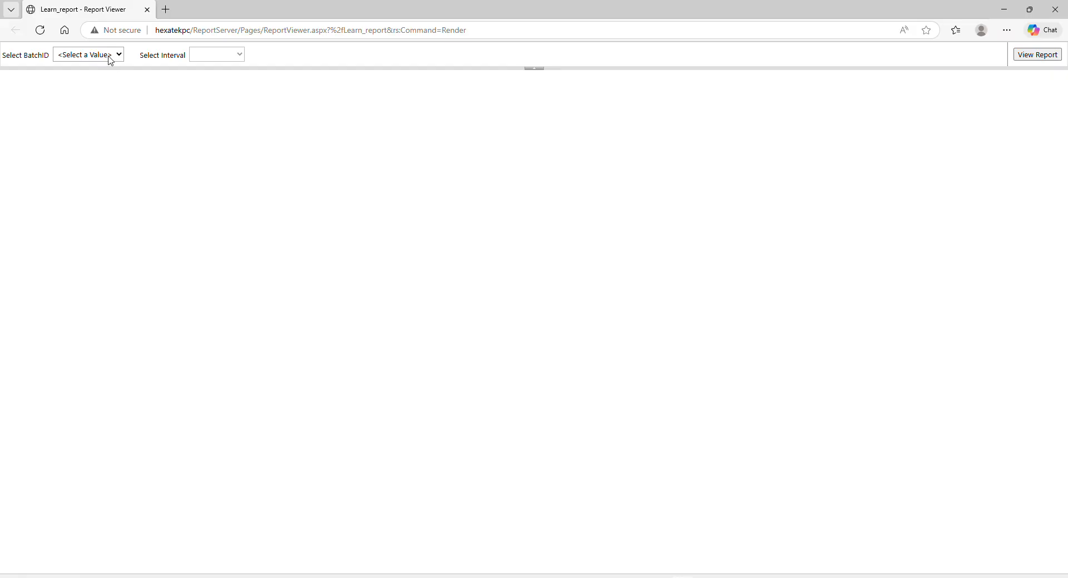
pyautogui.click(109, 56)
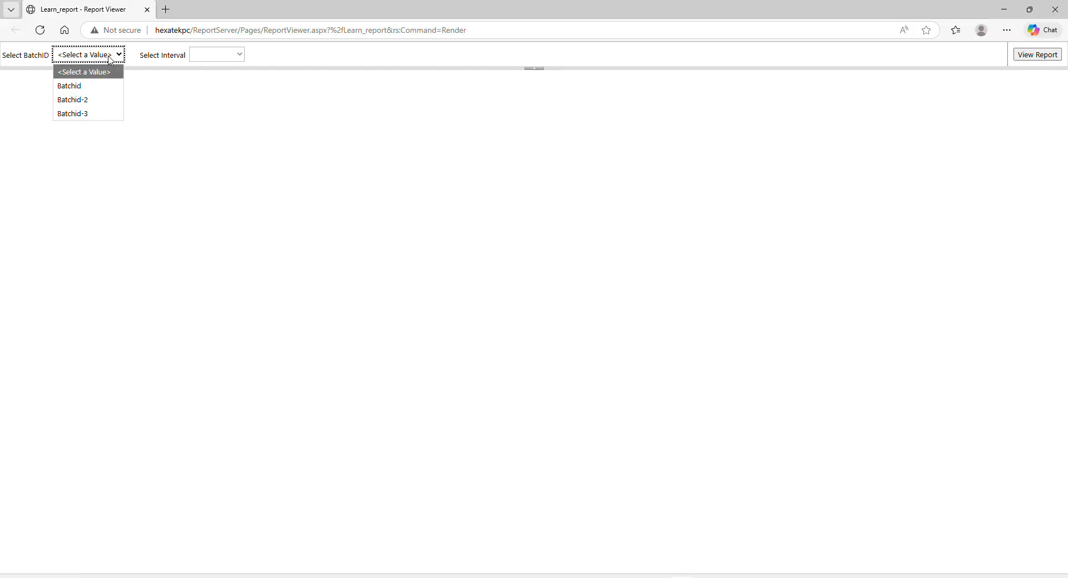
pyautogui.click(80, 101)
pyautogui.click(203, 60)
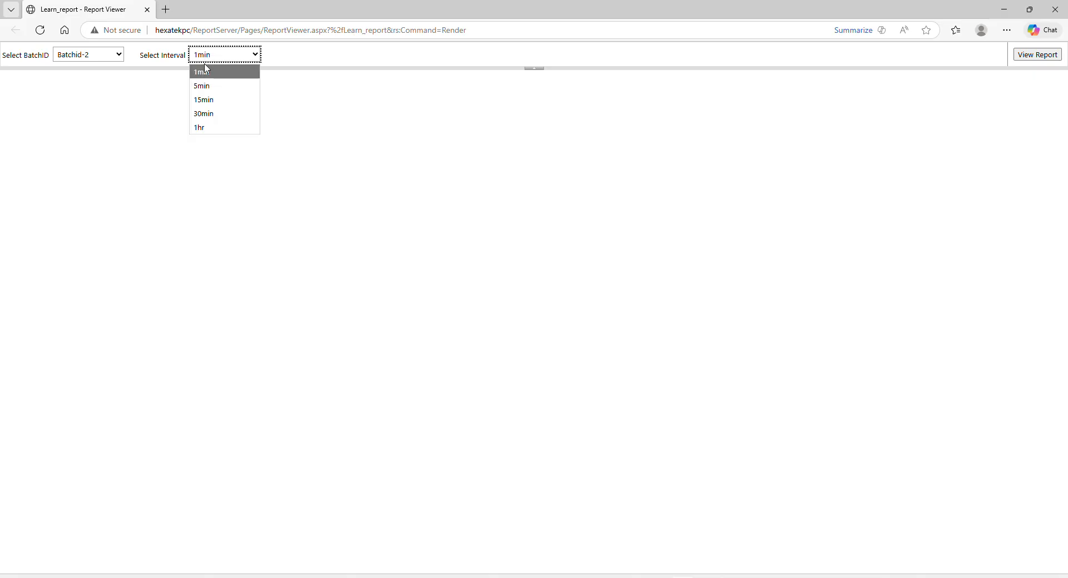
pyautogui.click(207, 113)
pyautogui.click(1045, 57)
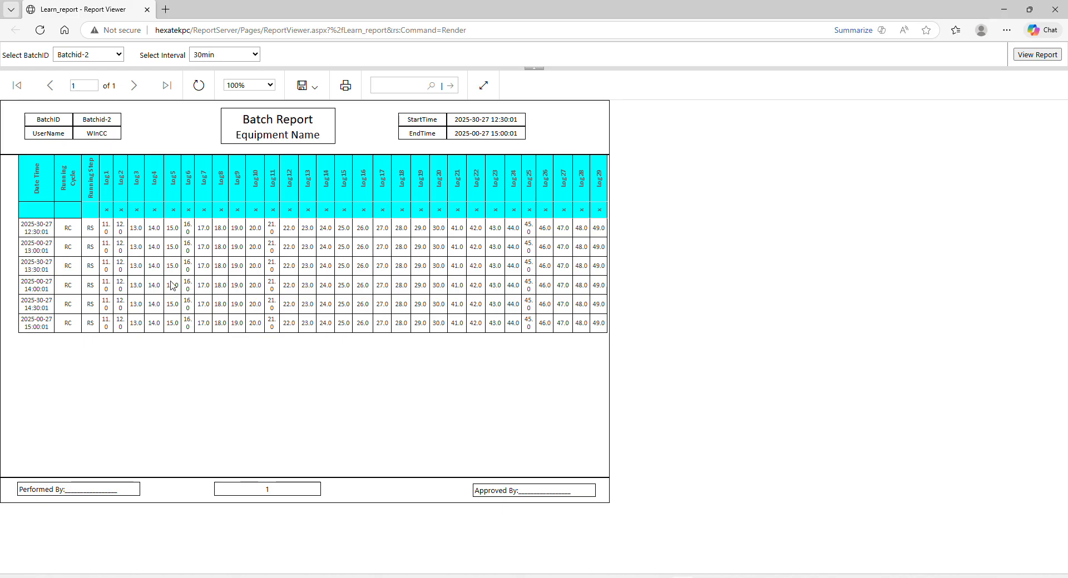
pyautogui.click(312, 89)
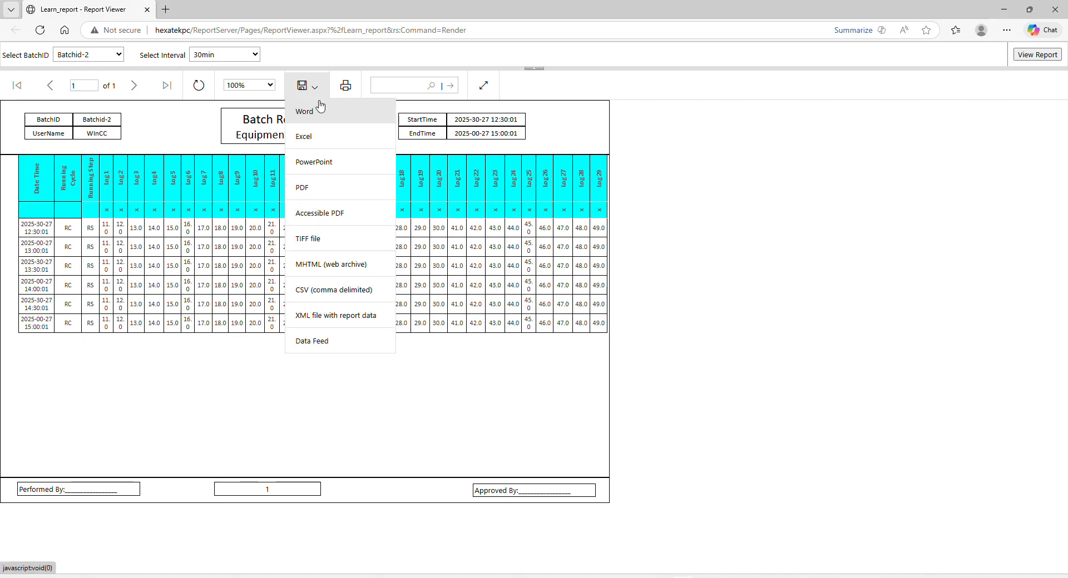
pyautogui.click(346, 86)
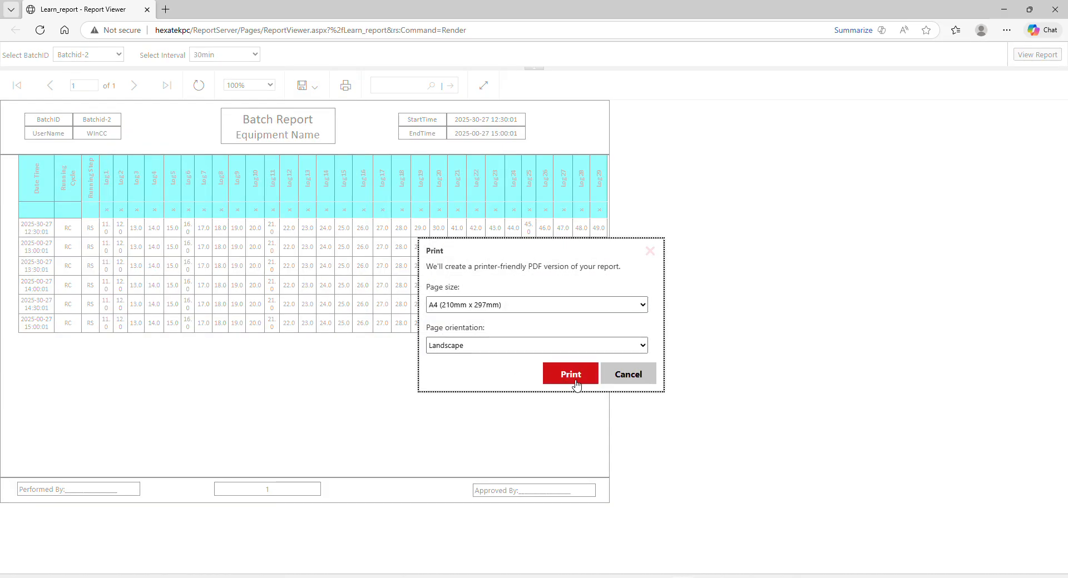
# Print the Batchid-2 report to PDF over Learn_report.pdf on the Desktop, then close the viewer.
pyautogui.click(575, 383)
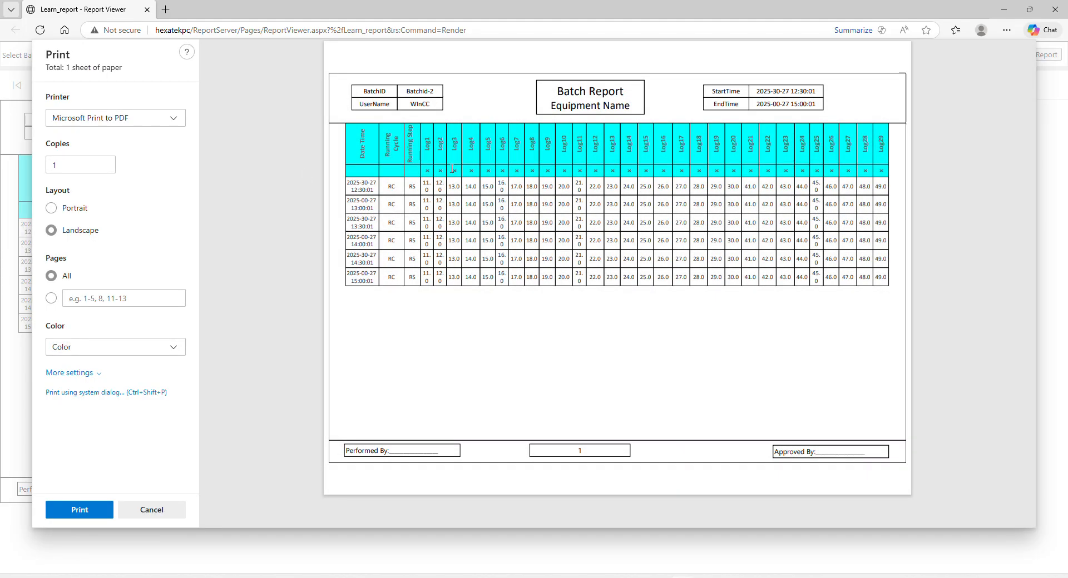
pyautogui.click(79, 510)
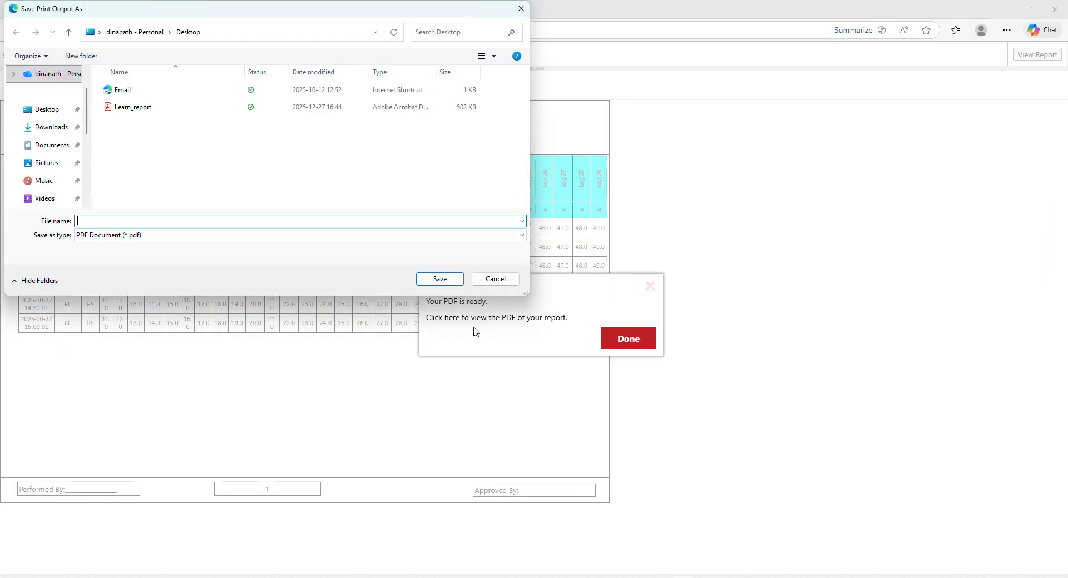
pyautogui.click(135, 107)
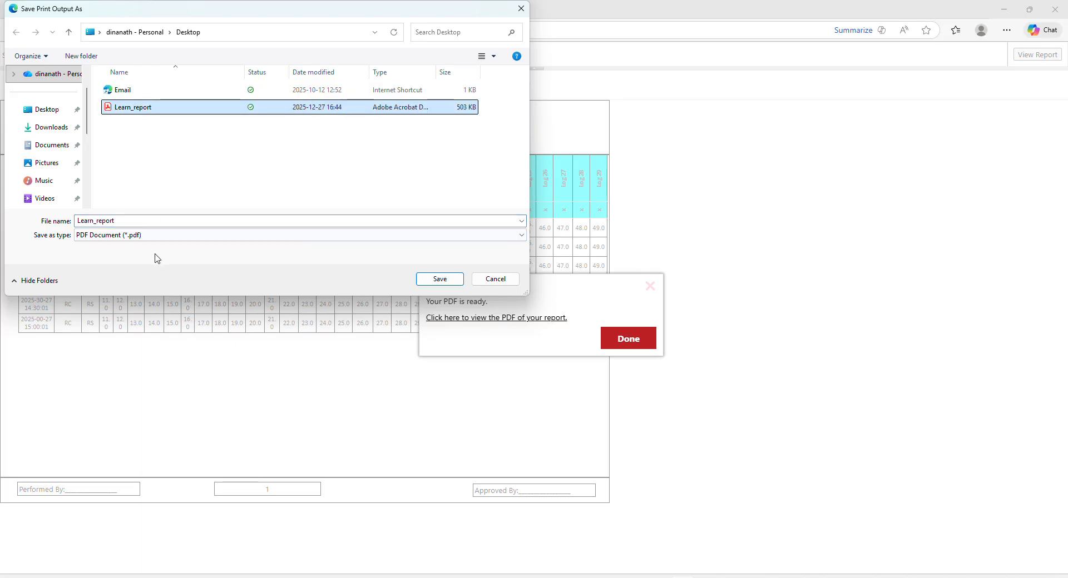
pyautogui.doubleClick(137, 220)
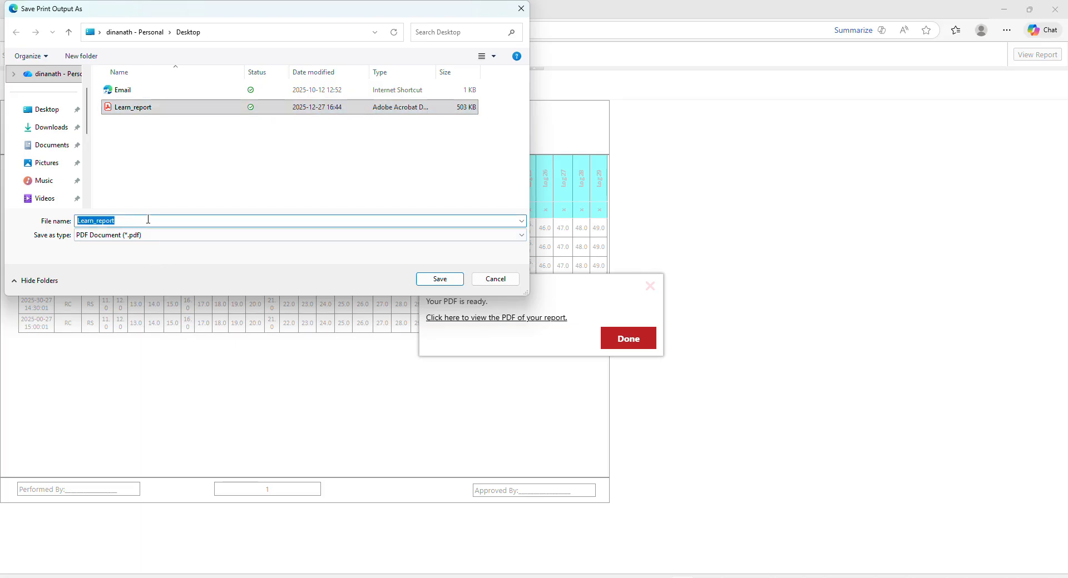
pyautogui.click(448, 279)
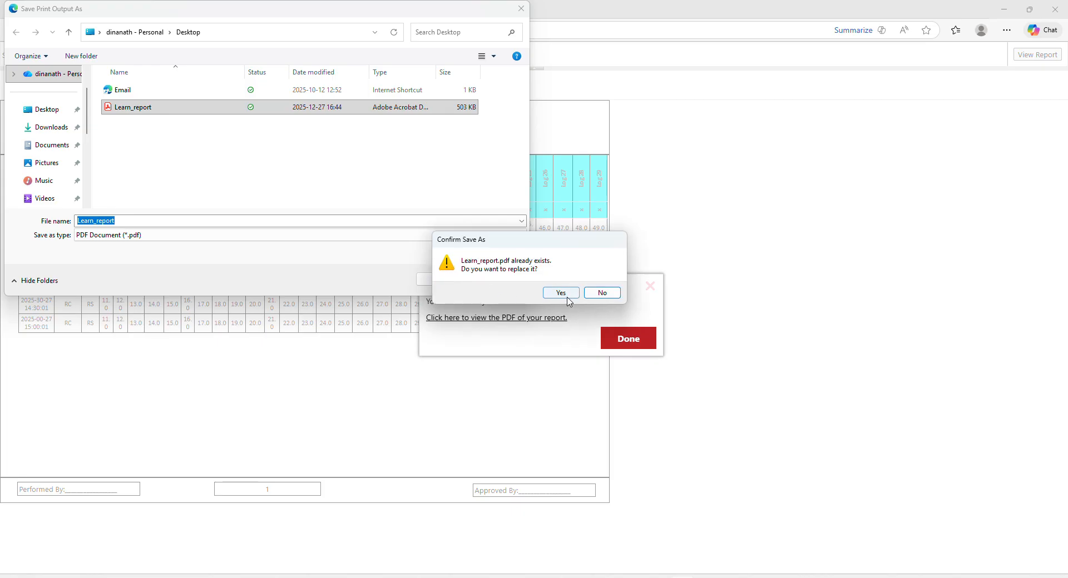
pyautogui.click(563, 293)
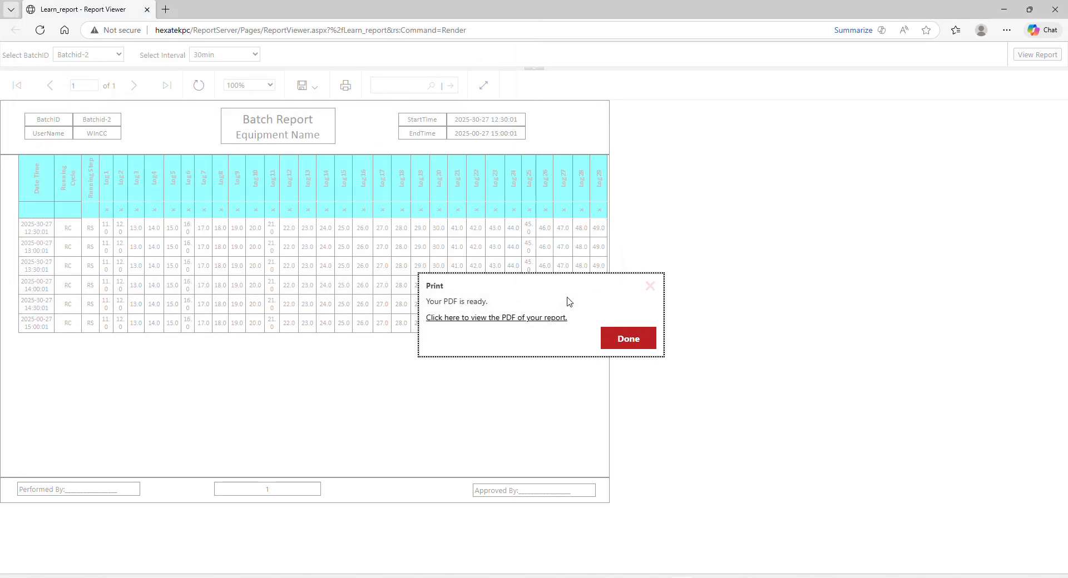
pyautogui.click(623, 344)
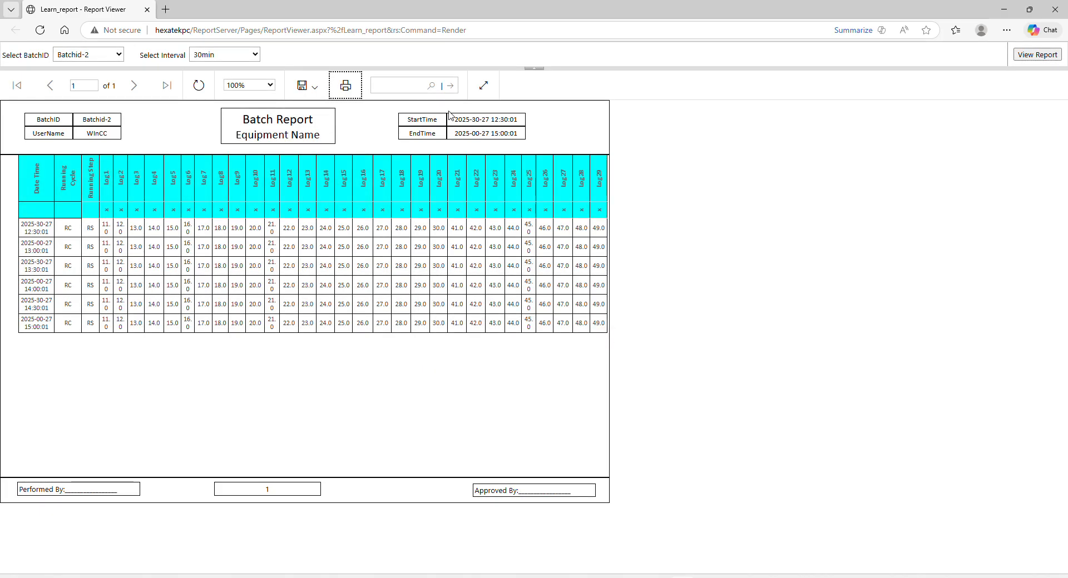
pyautogui.click(1055, 9)
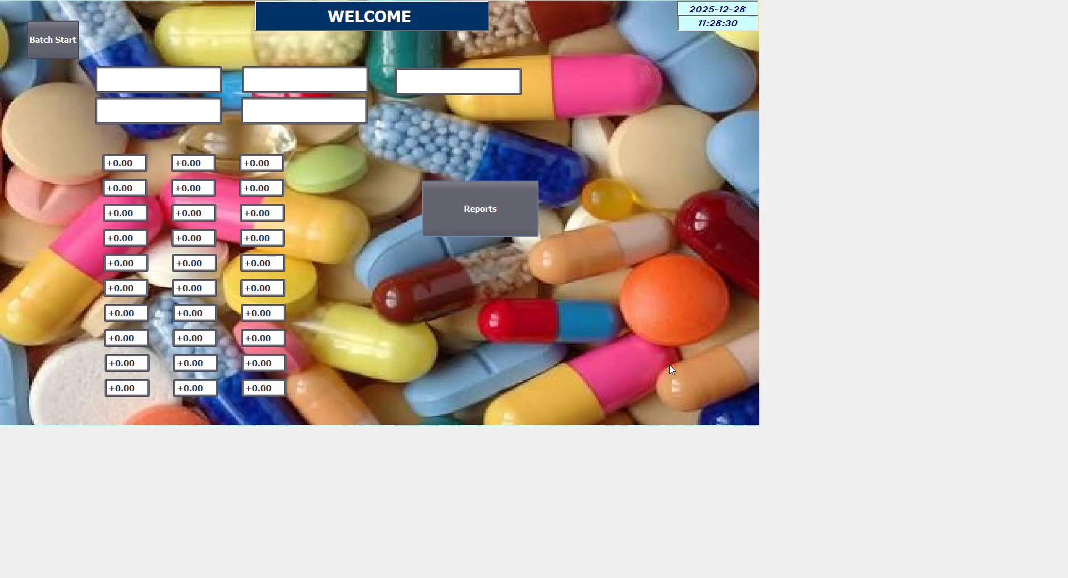
# Open the Desktop folder in File Explorer.
pyautogui.hotkey('alt', 'Tab')
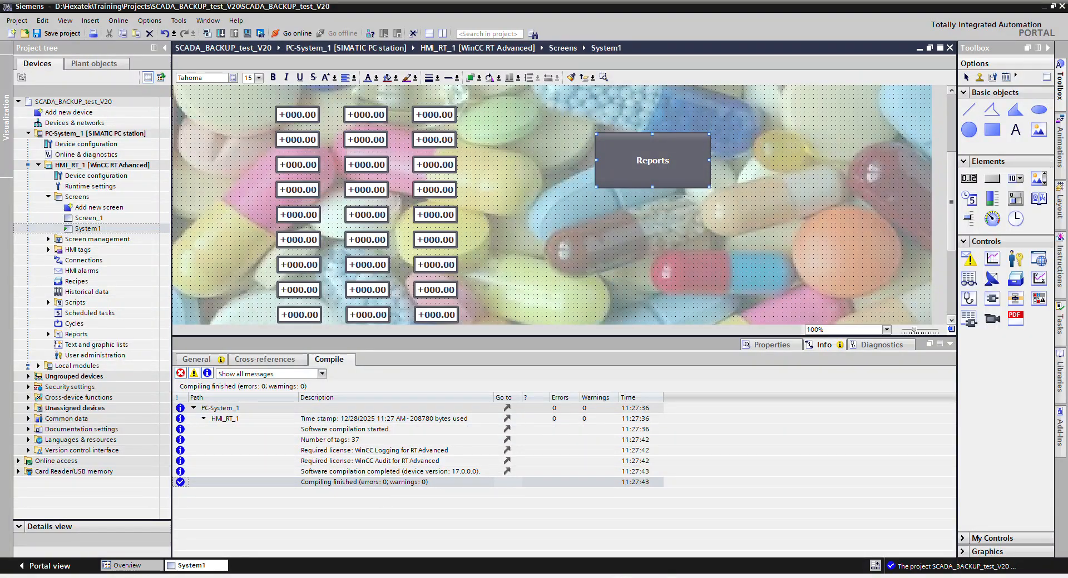
pyautogui.rightClick(773, 577)
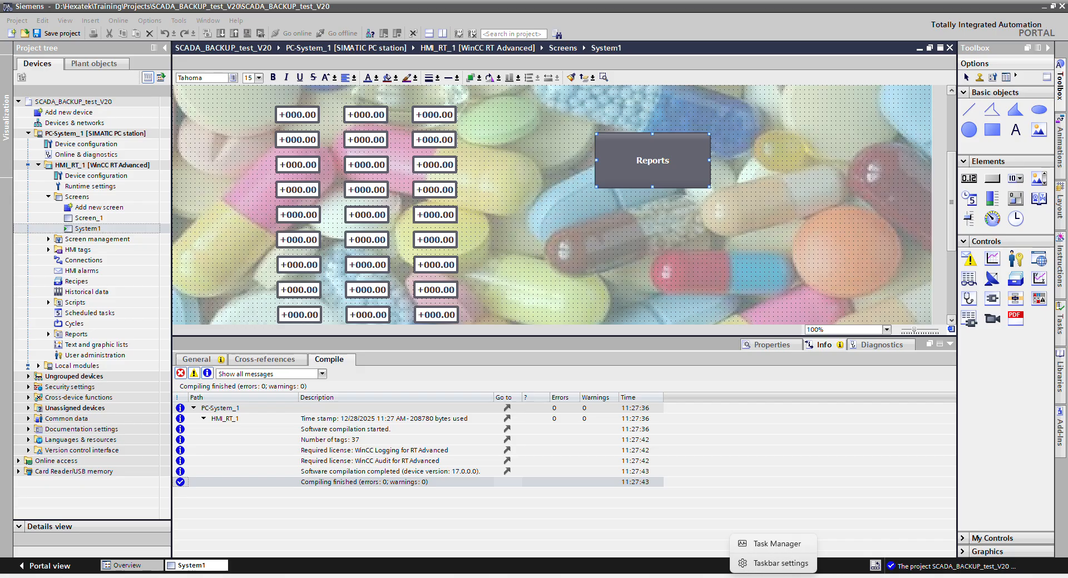
pyautogui.press('Escape')
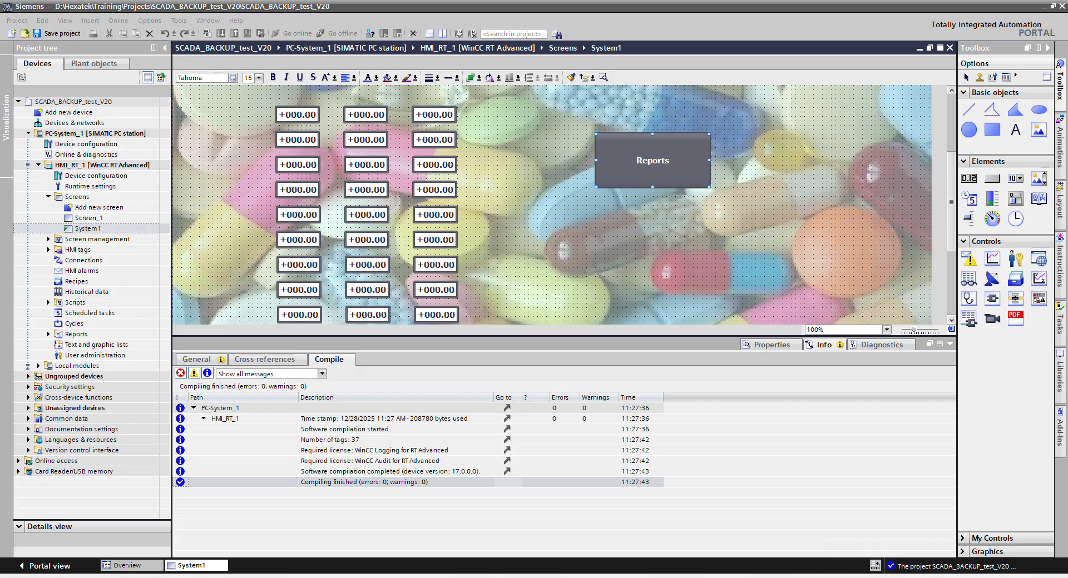
pyautogui.click(572, 577)
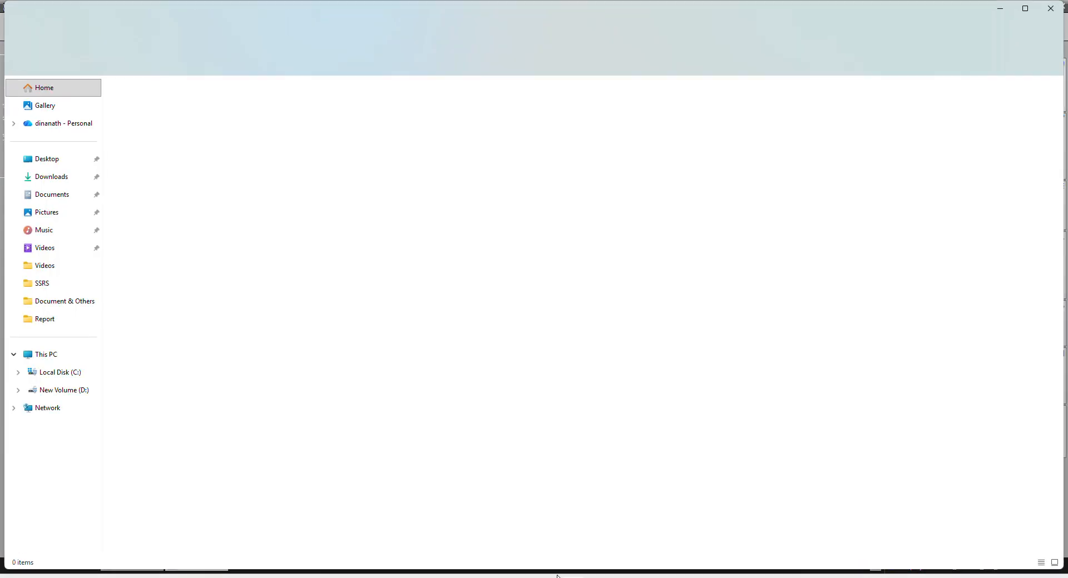
pyautogui.click(46, 166)
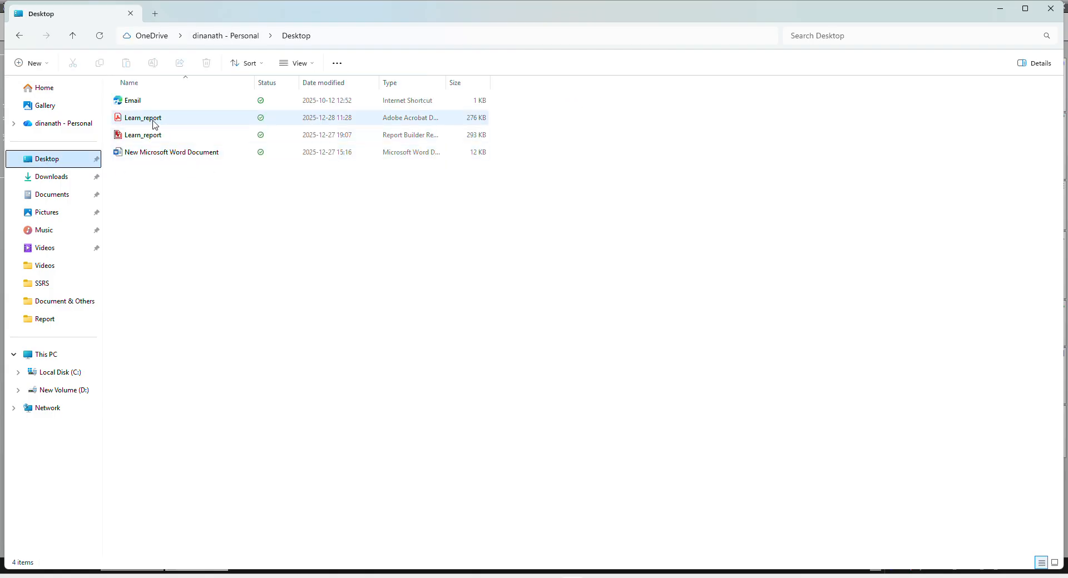
# Open Learn_report.pdf to verify the one-page Batchid-2 report, then close it.
pyautogui.click(152, 120)
pyautogui.doubleClick(151, 120)
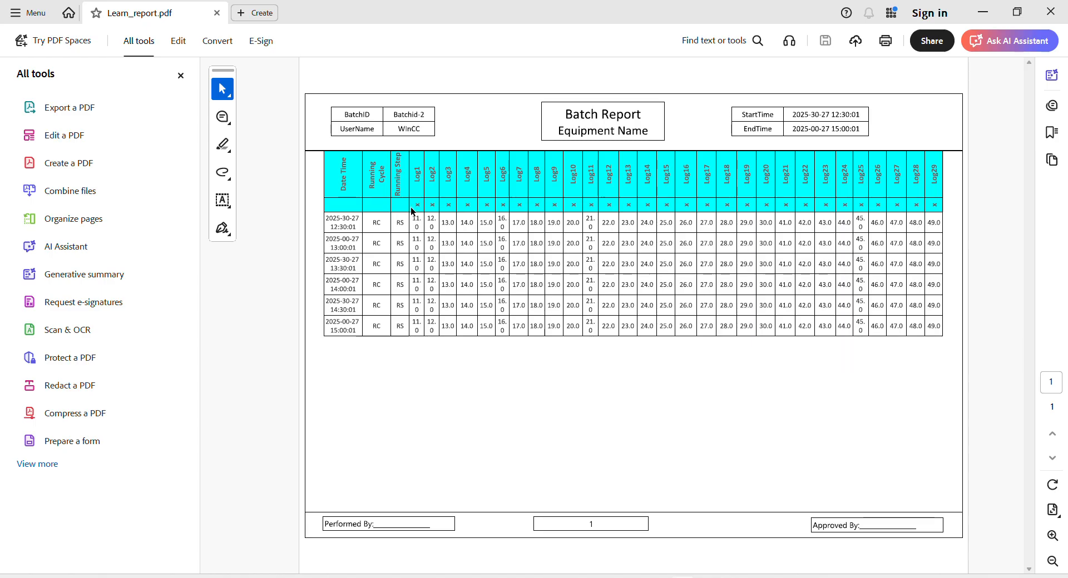
pyautogui.click(1053, 15)
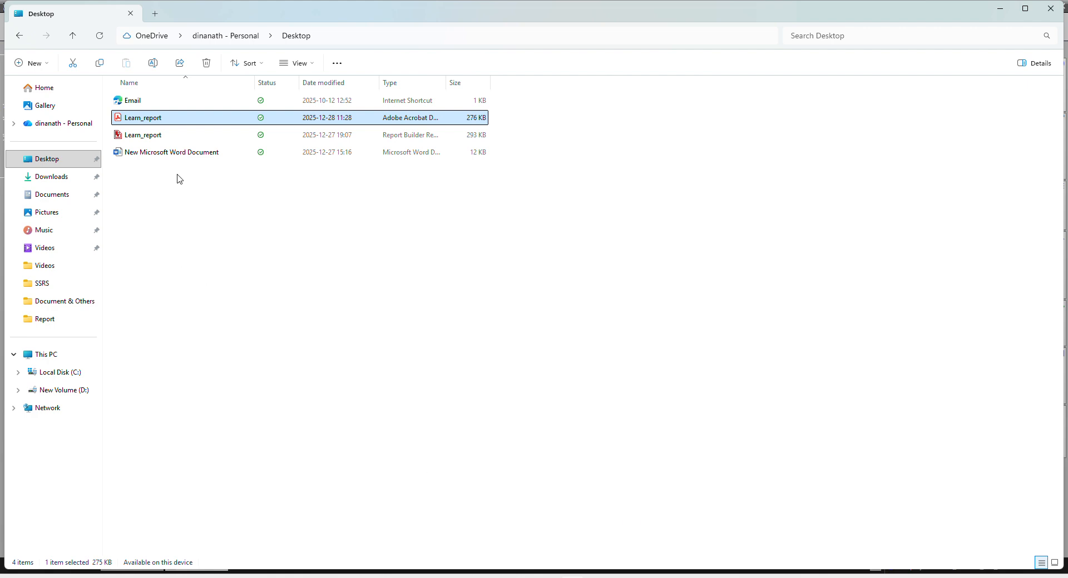
pyautogui.click(148, 136)
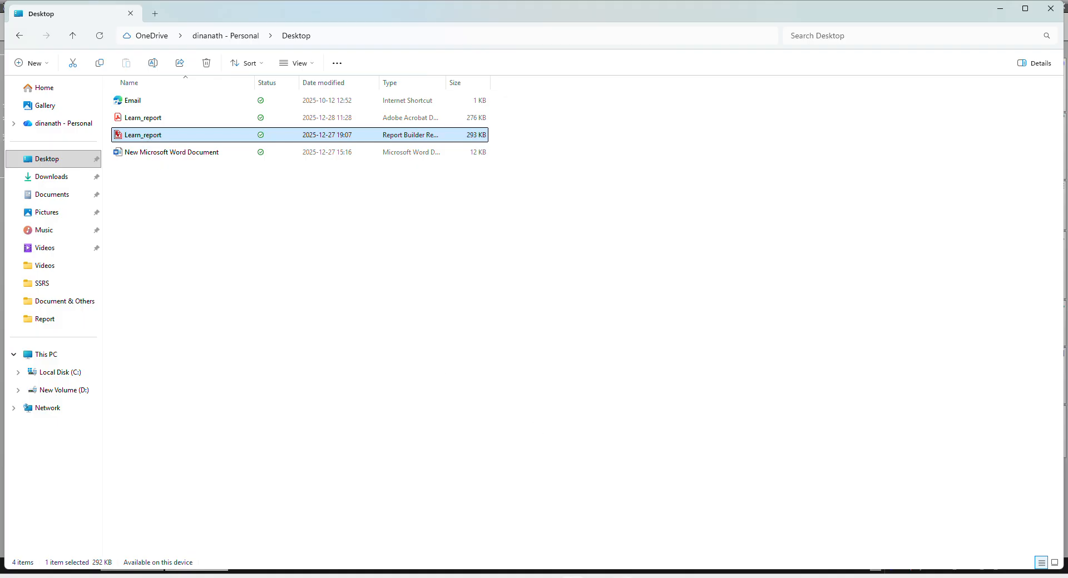
pyautogui.press('super')
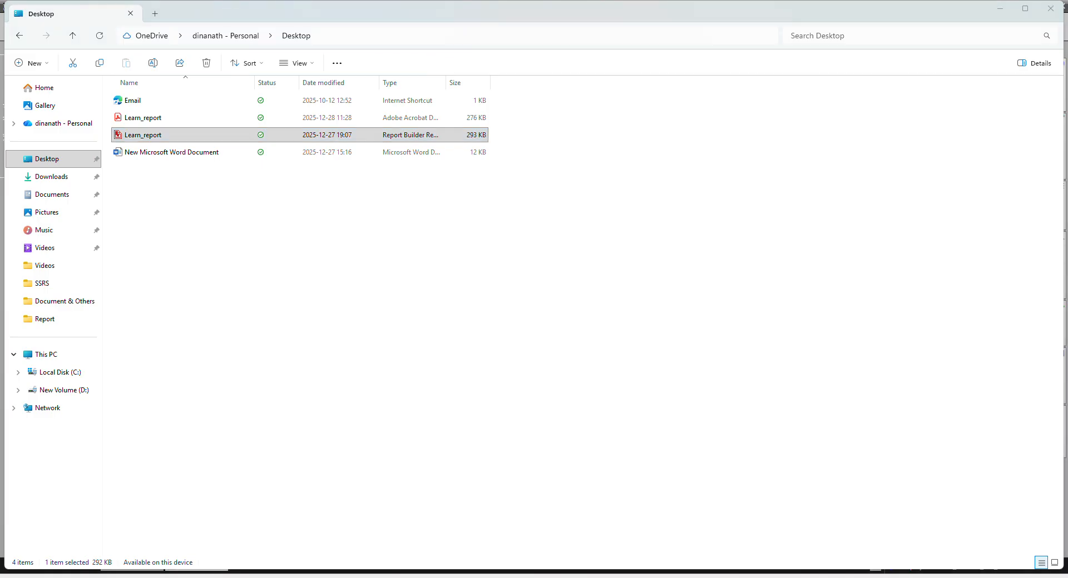
pyautogui.write('re')
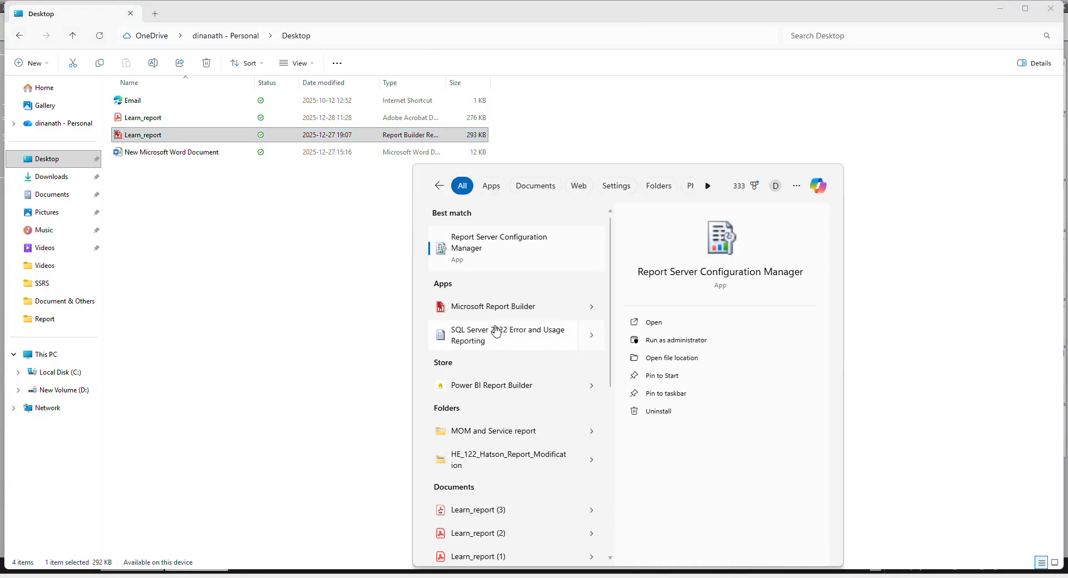
pyautogui.click(514, 239)
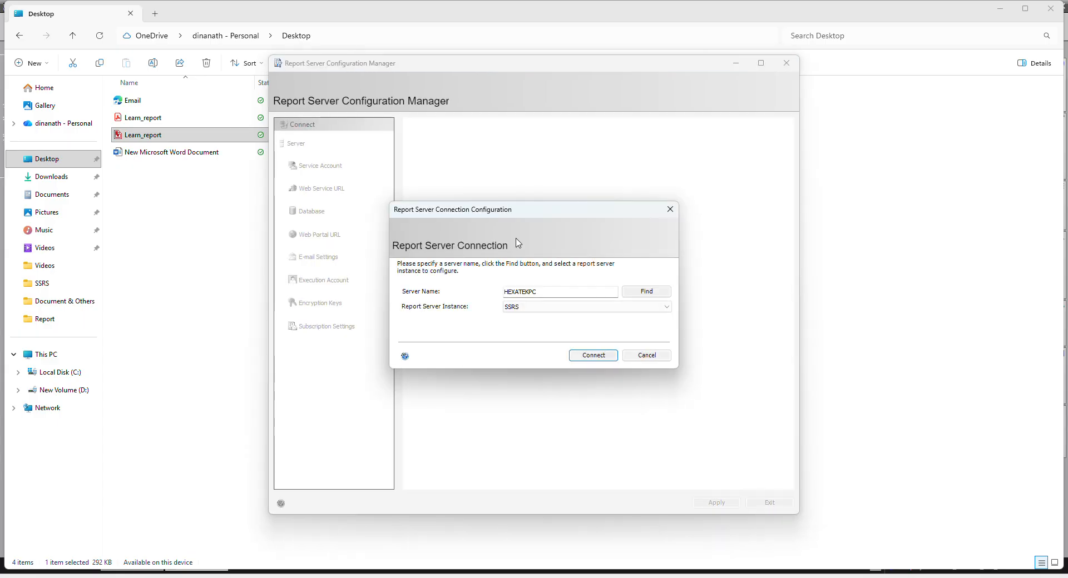
pyautogui.click(594, 354)
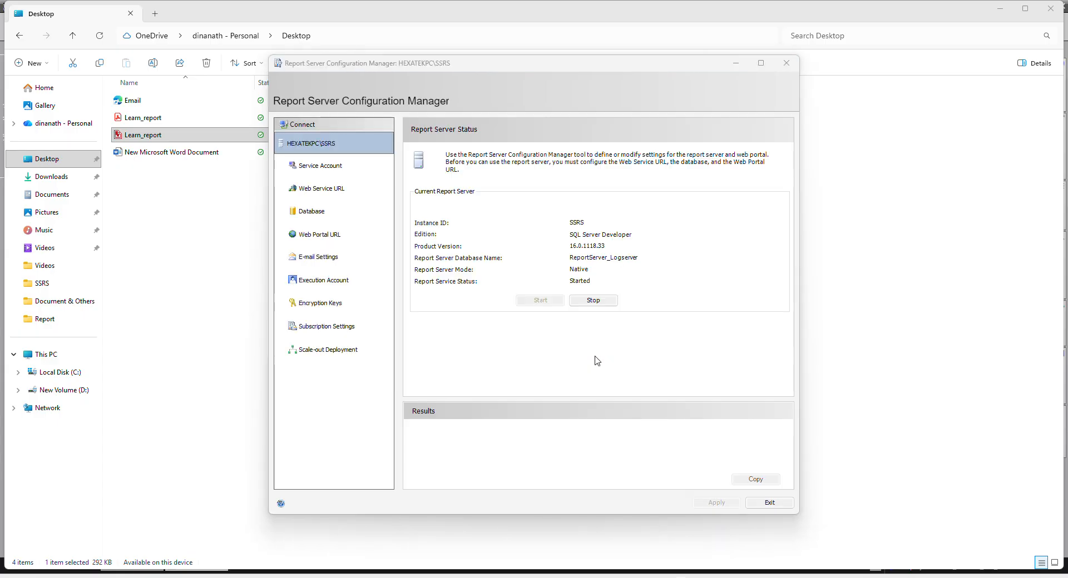
pyautogui.click(330, 240)
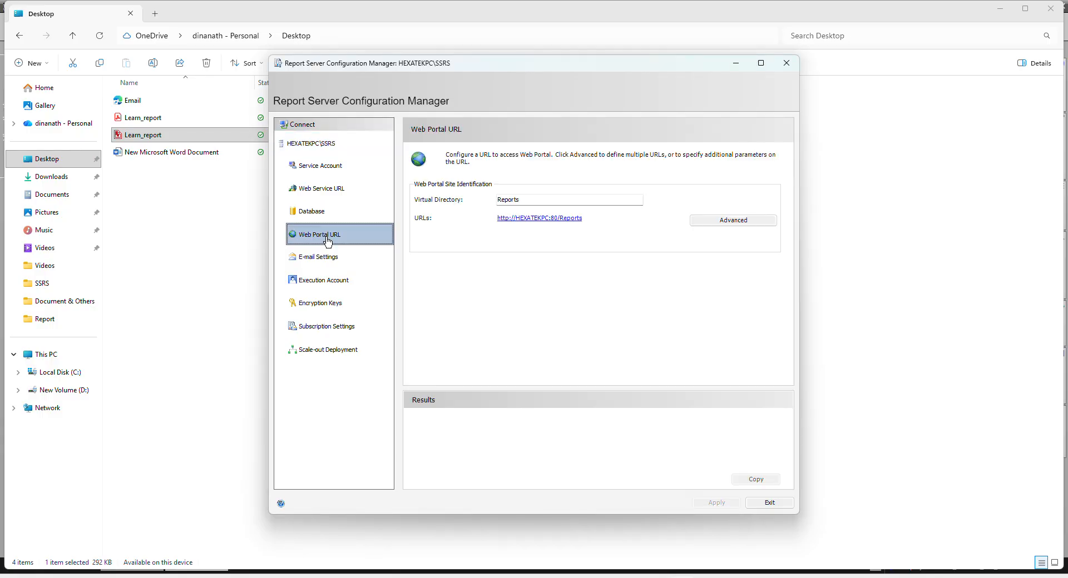
pyautogui.click(548, 222)
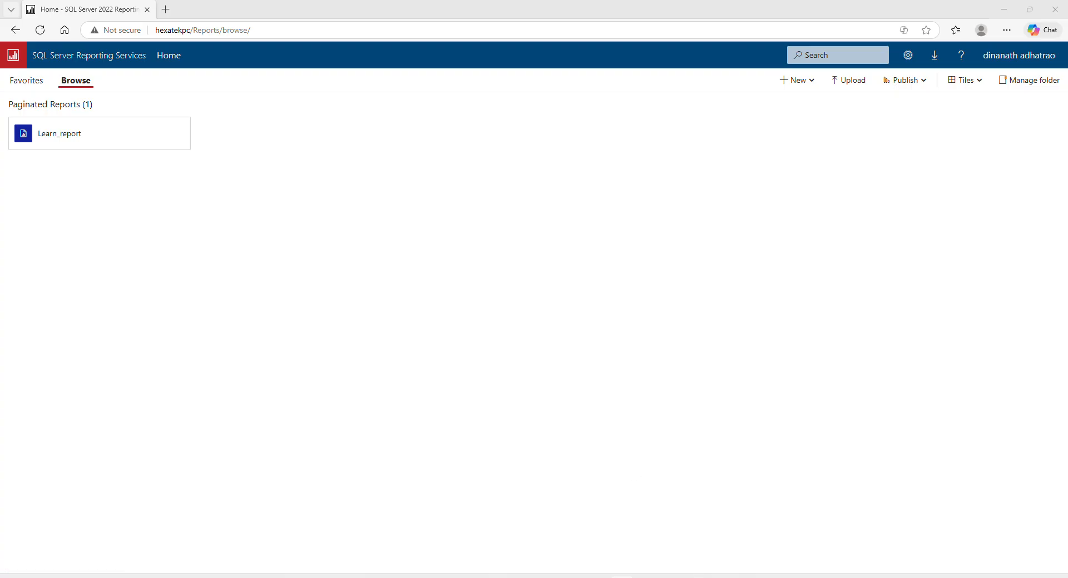
# View the ReportServer web service listing, then close the browser tab and exit Configuration Manager.
pyautogui.click(670, 577)
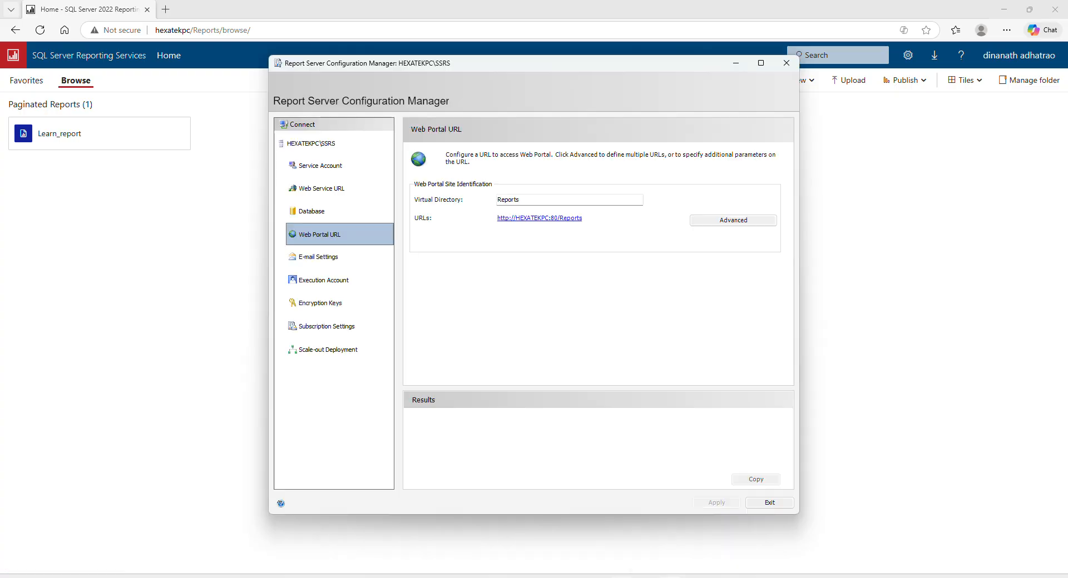
pyautogui.click(327, 191)
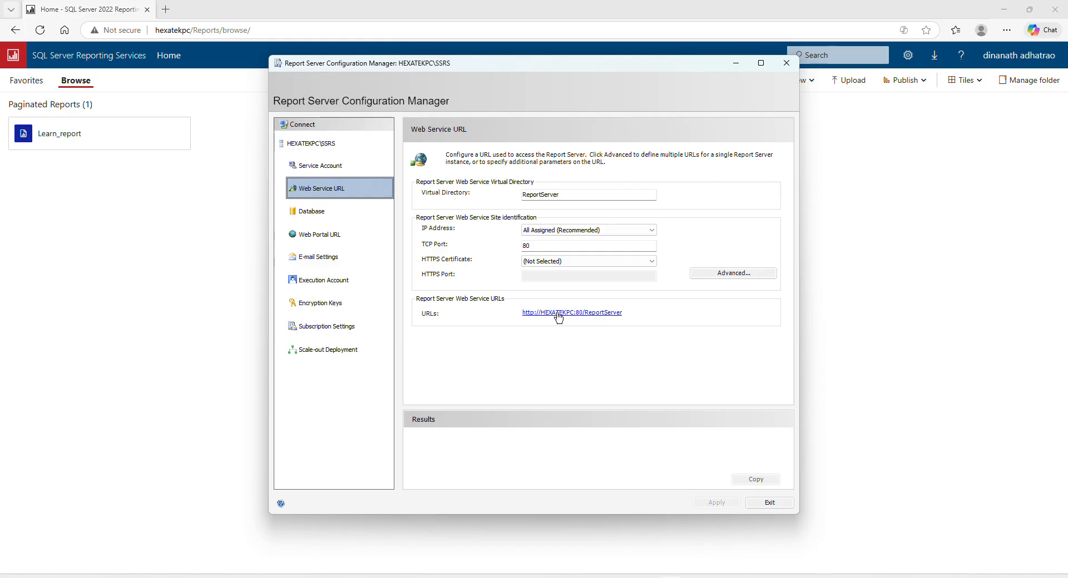
pyautogui.click(559, 313)
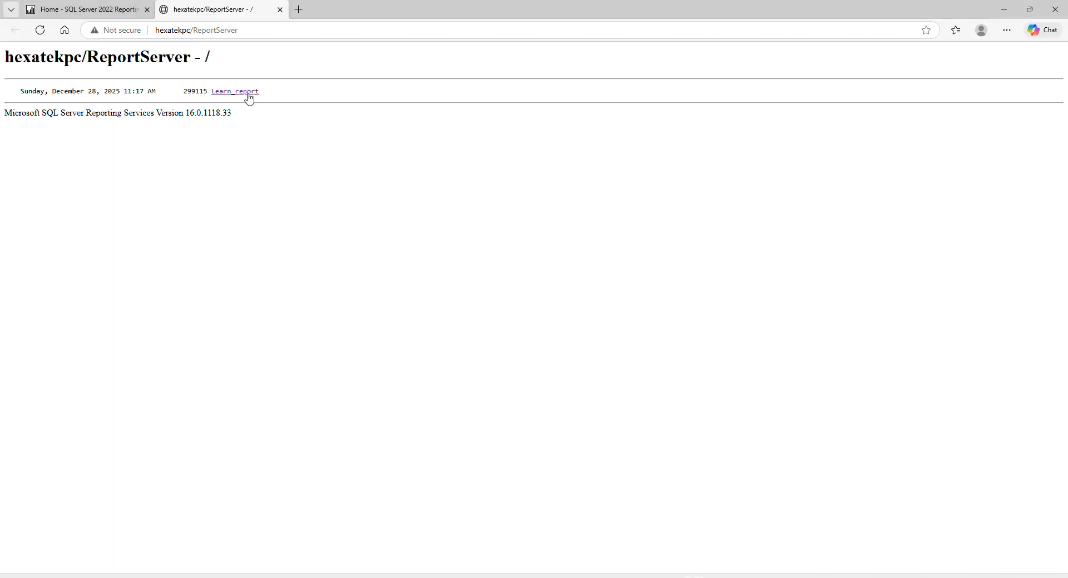
pyautogui.click(280, 9)
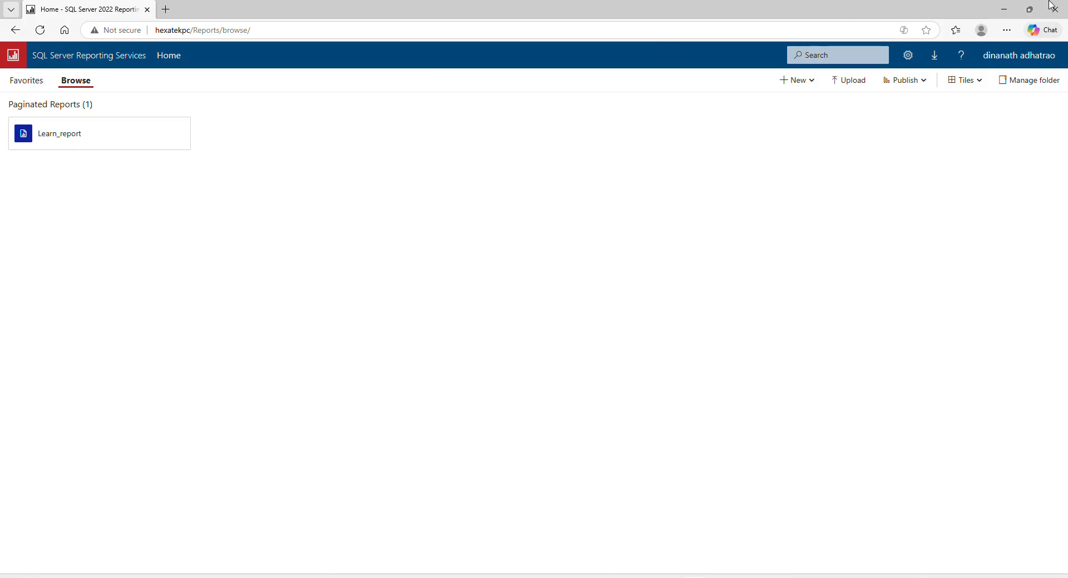
pyautogui.click(1009, 10)
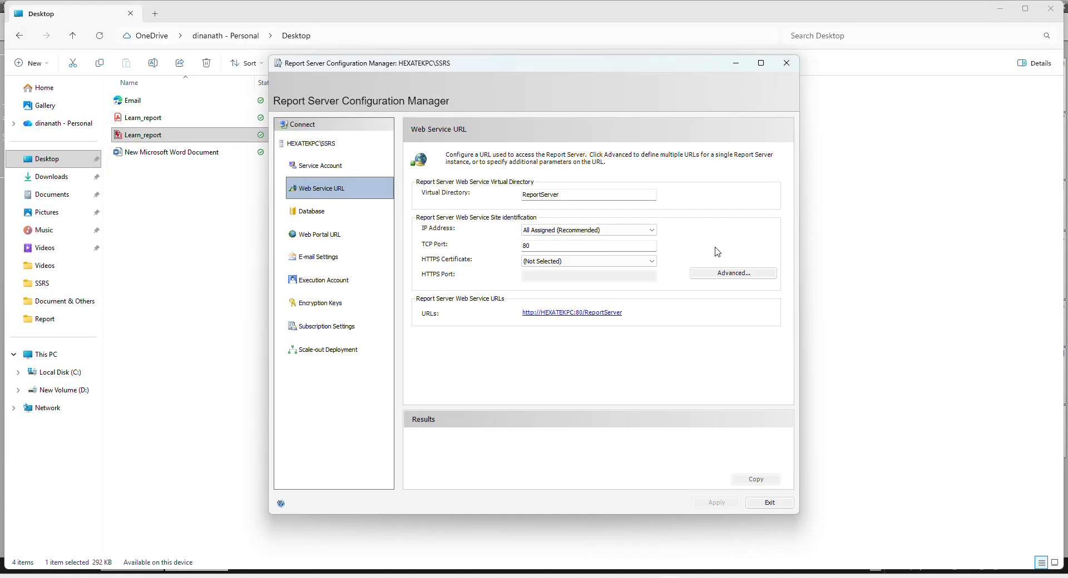
pyautogui.click(770, 504)
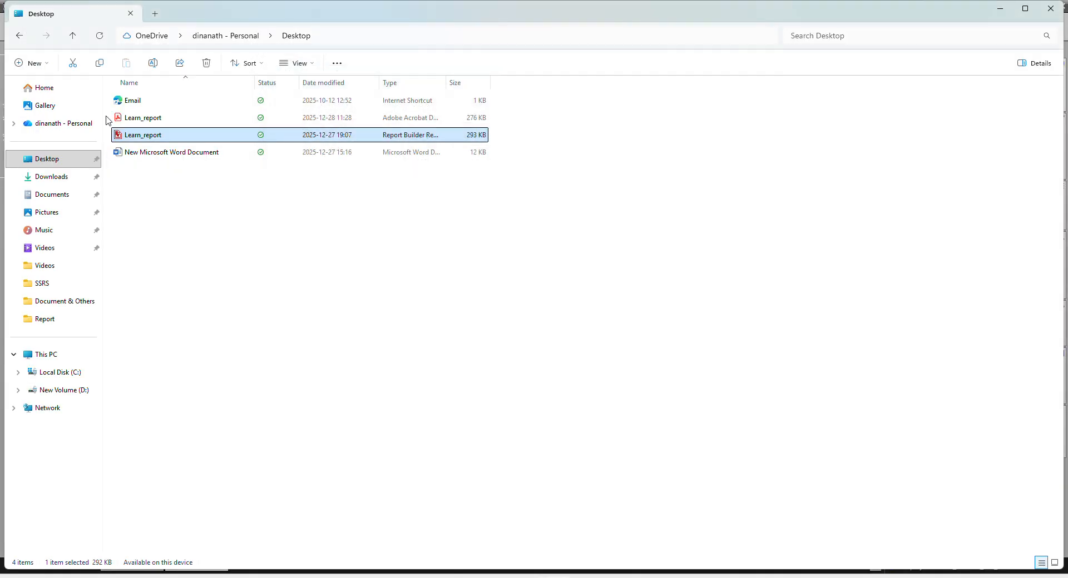
# Duplicate the Learn_report report definition file in the Desktop folder.
pyautogui.rightClick(132, 140)
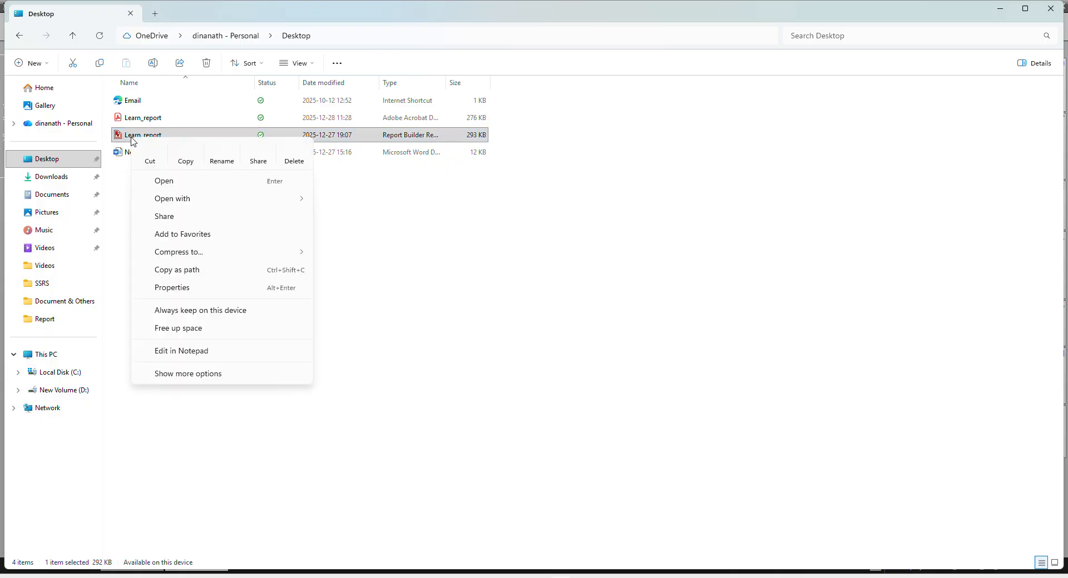
pyautogui.click(185, 160)
pyautogui.click(159, 183)
pyautogui.rightClick(149, 188)
pyautogui.click(168, 203)
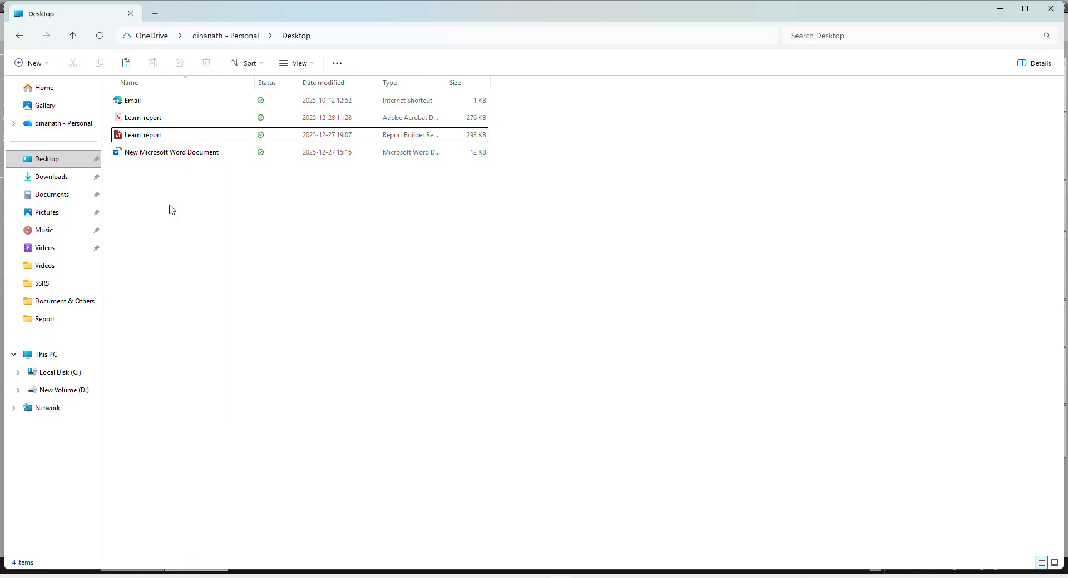
# Rename the copy from 'Learn_report - Copy' to 'Learn_report advance'.
pyautogui.click(154, 118)
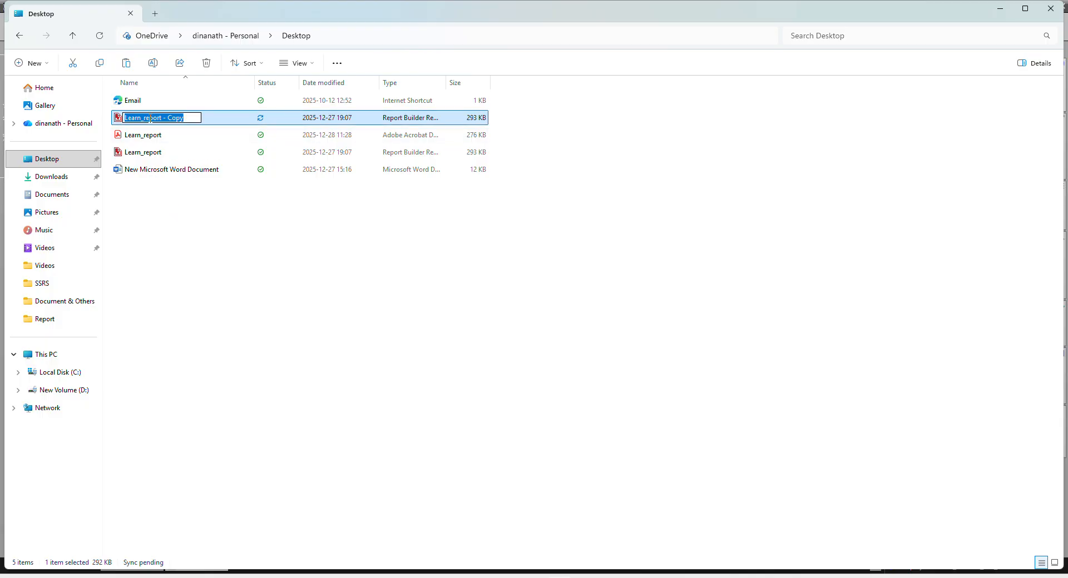
pyautogui.moveTo(162, 118); pyautogui.dragTo(196, 120)
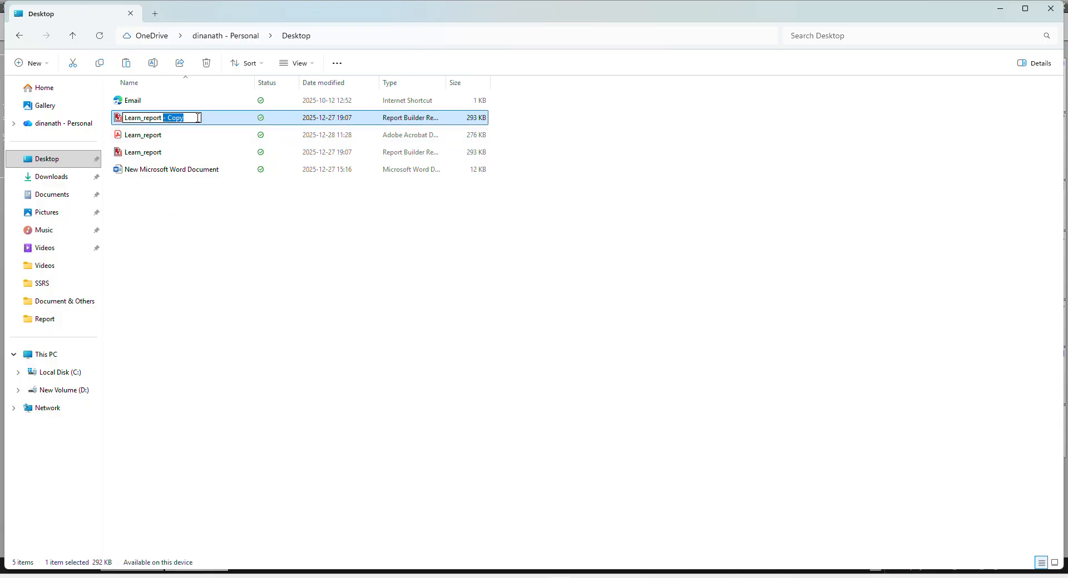
pyautogui.write('advance')
pyautogui.press('Return')
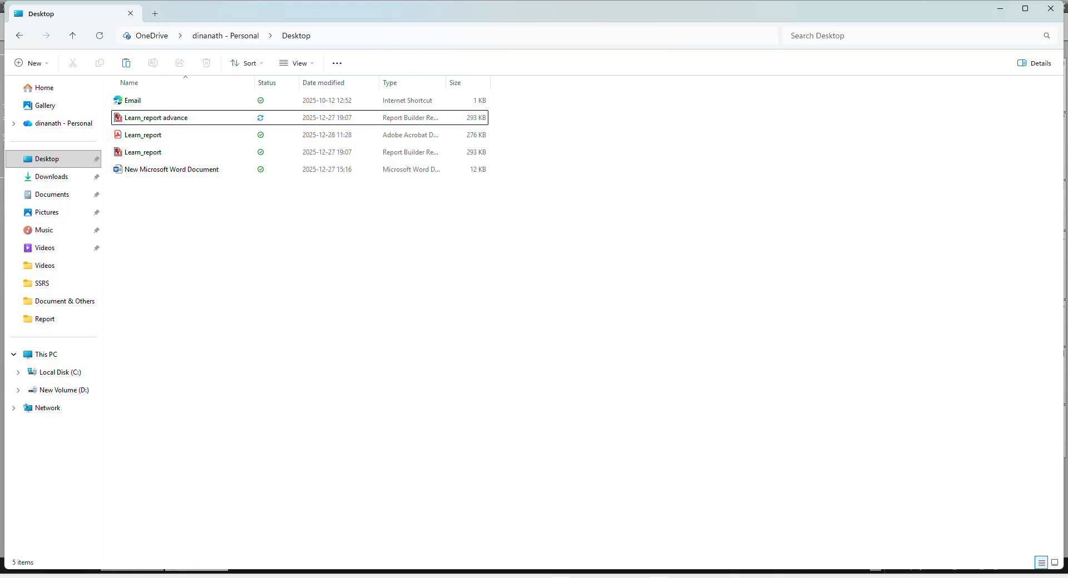
pyautogui.click(506, 577)
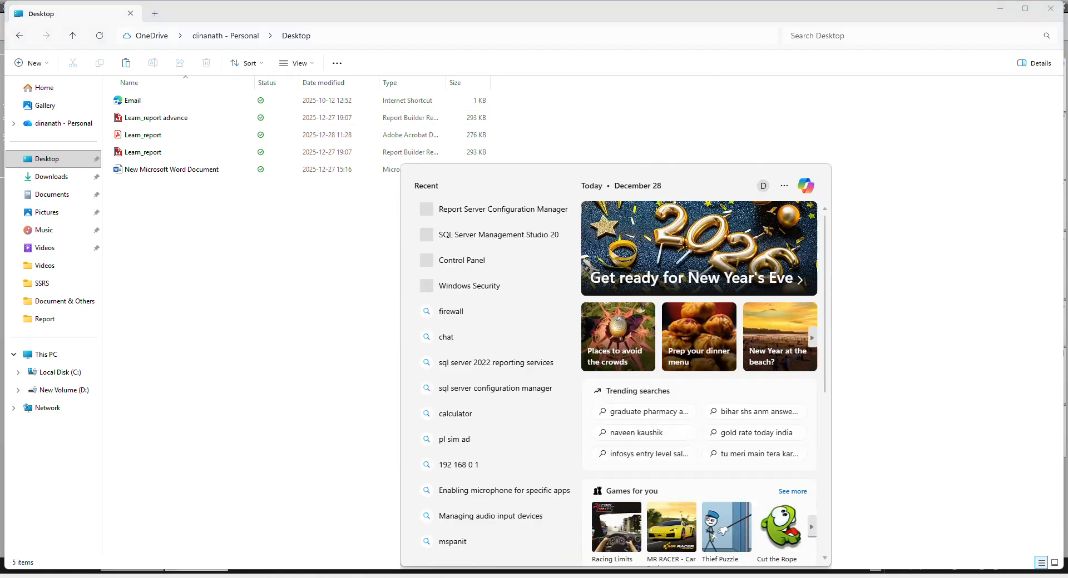
# Open the Reporting Services web portal from Report Server Configuration Manager.
pyautogui.click(520, 211)
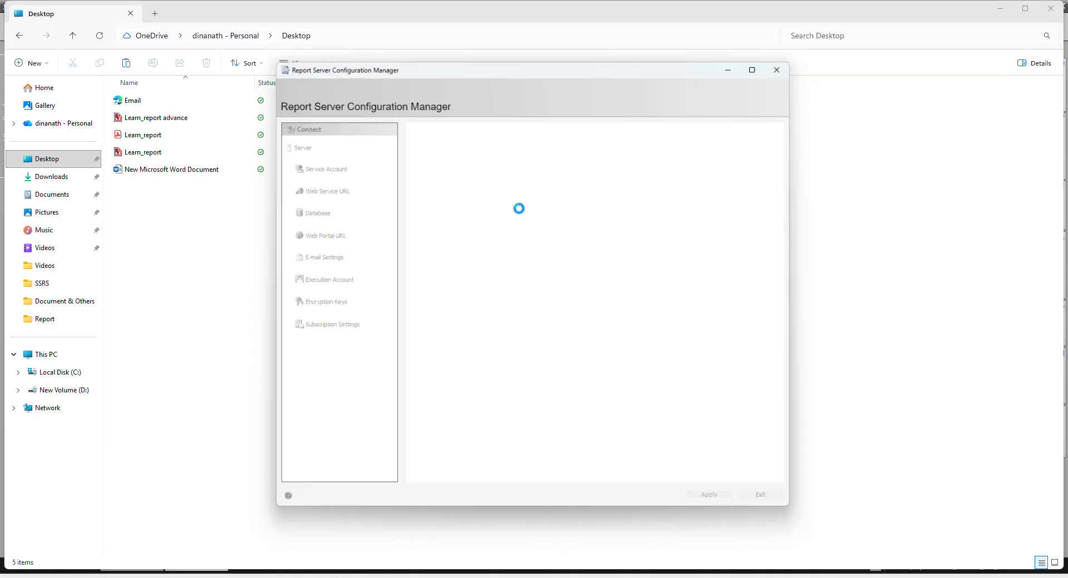
pyautogui.click(592, 356)
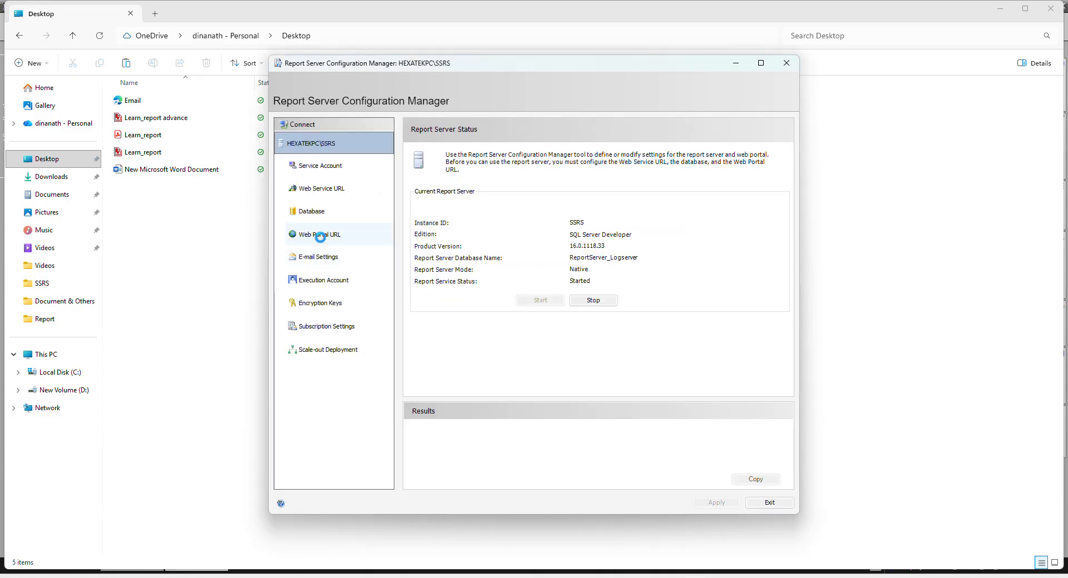
pyautogui.click(322, 241)
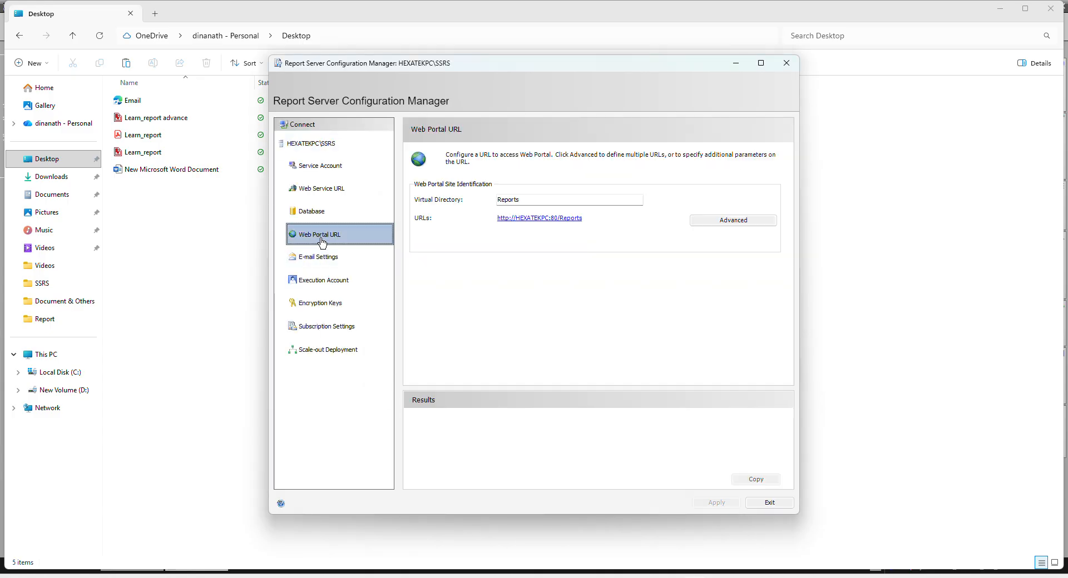
pyautogui.click(526, 219)
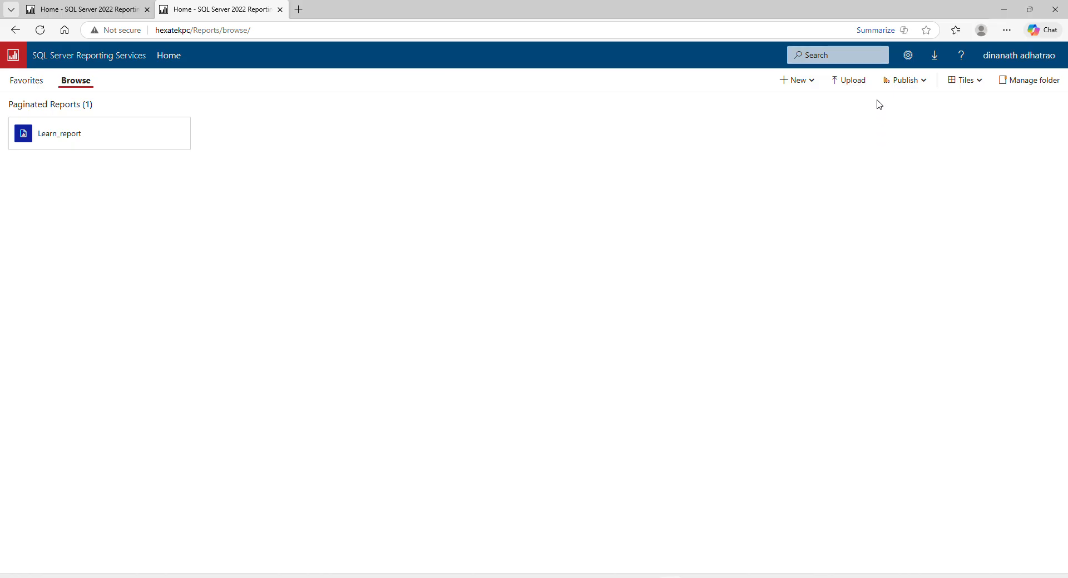
# Upload the Learn_report advance file to the portal, then close the Publish to Power BI page.
pyautogui.click(848, 80)
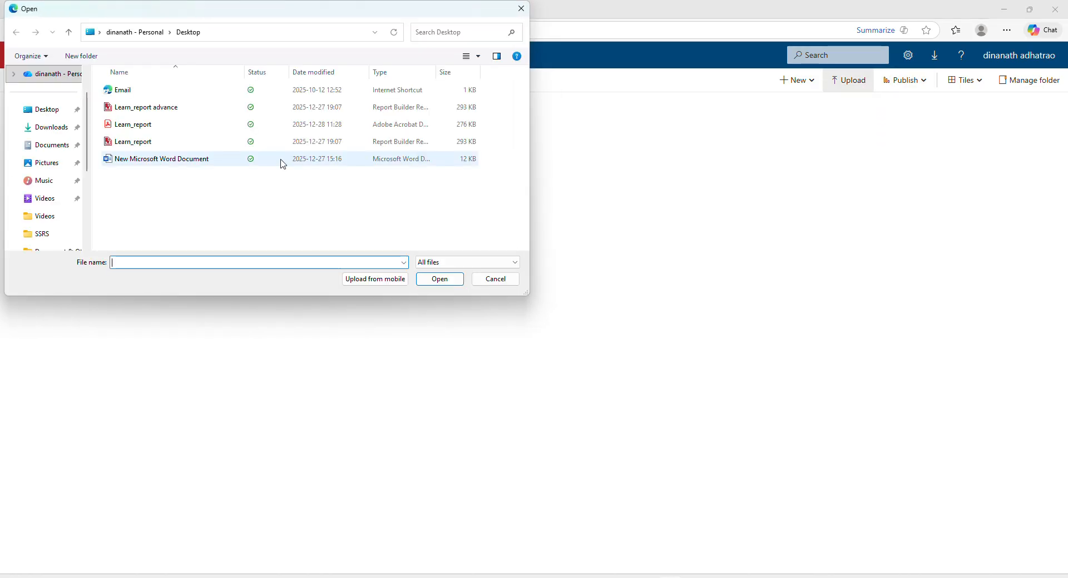
pyautogui.click(165, 111)
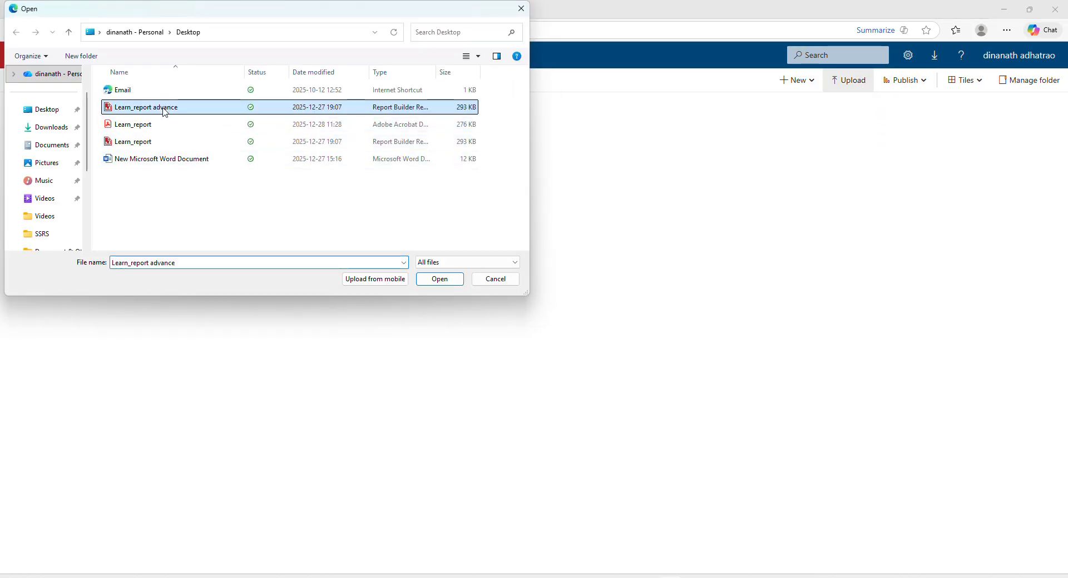
pyautogui.click(442, 280)
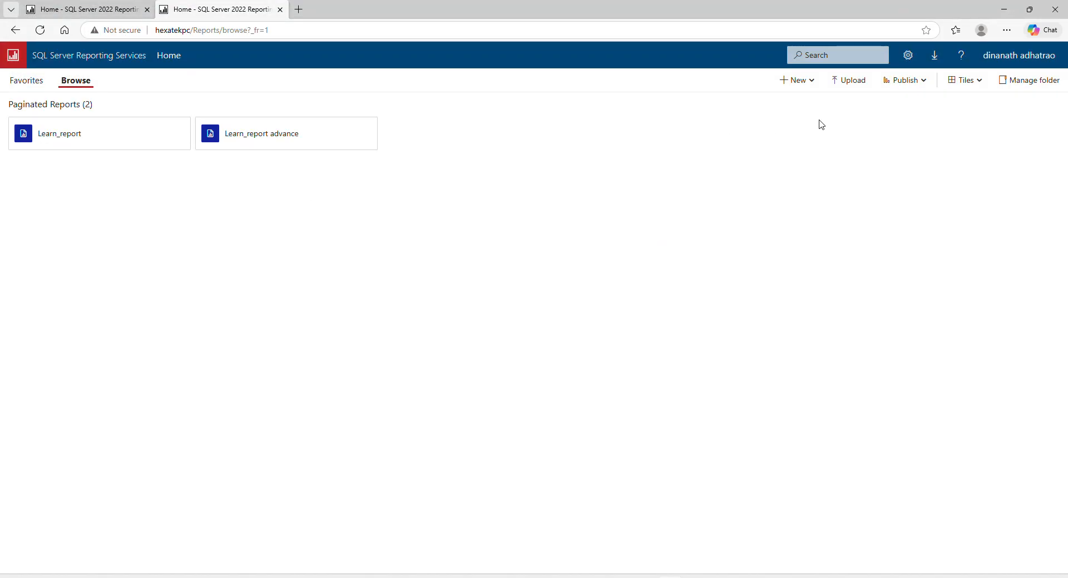
pyautogui.click(920, 81)
pyautogui.click(893, 106)
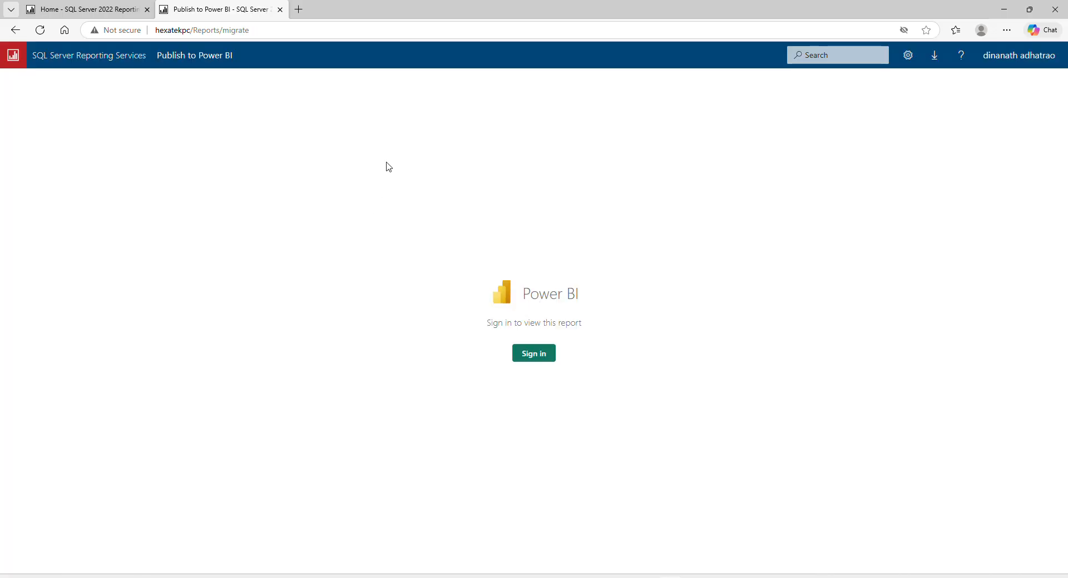
pyautogui.click(280, 11)
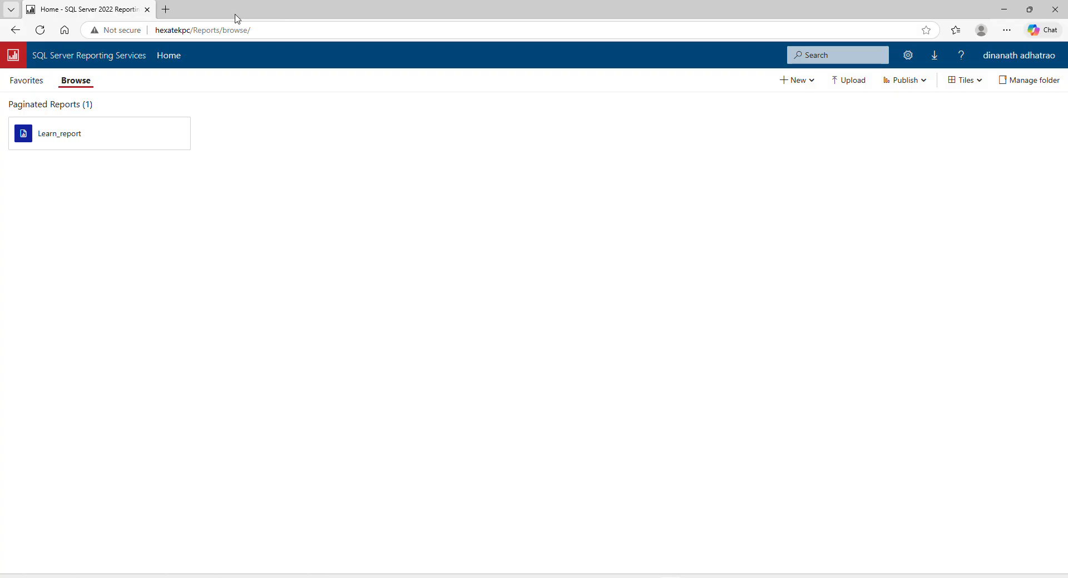
# Open Learn_report advance in the Report Viewer from the ReportServer web service listing.
pyautogui.click(146, 10)
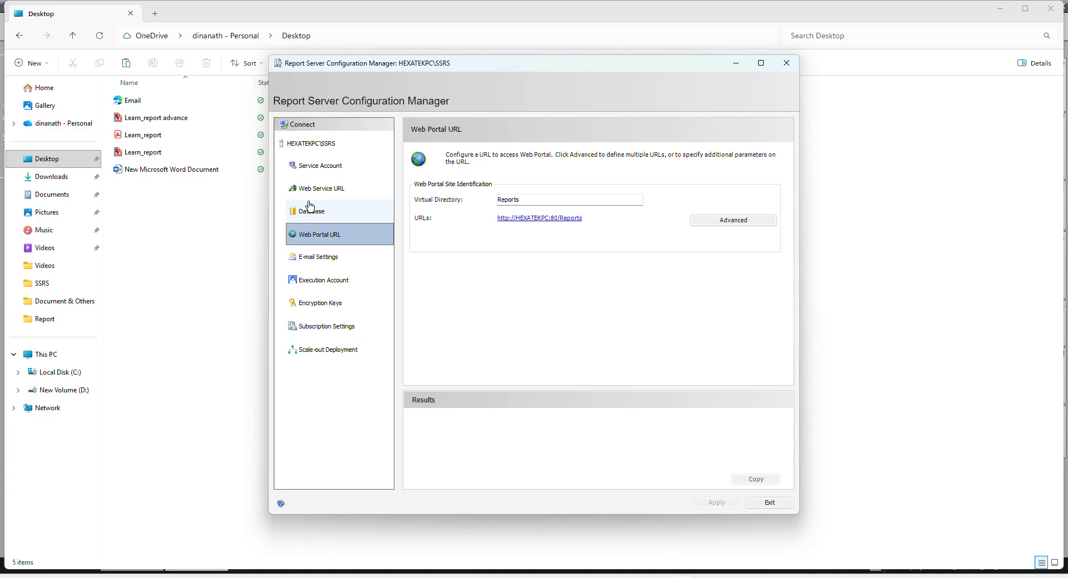
pyautogui.click(325, 192)
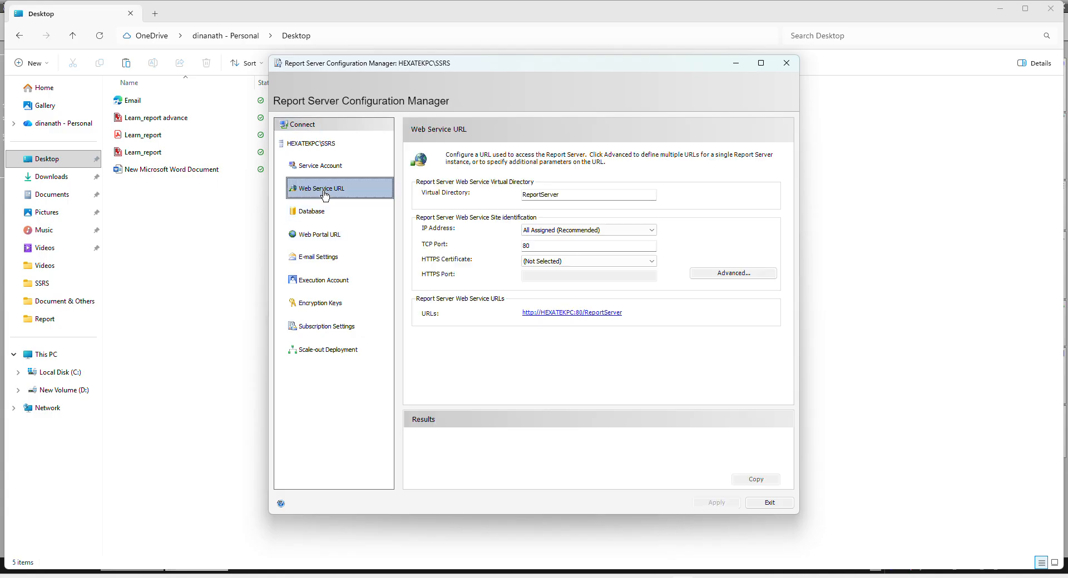
pyautogui.click(574, 315)
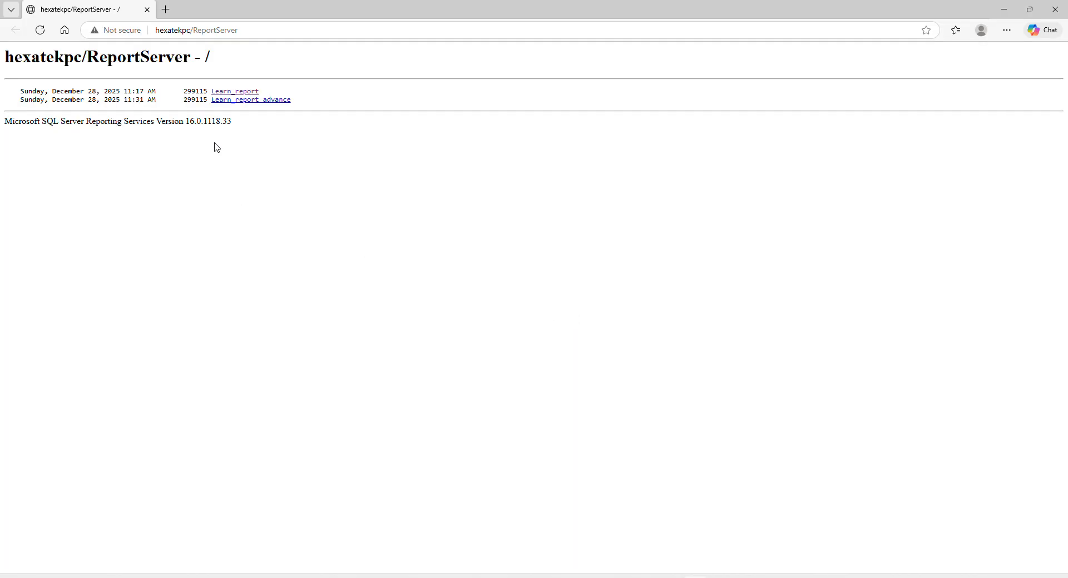
pyautogui.click(265, 101)
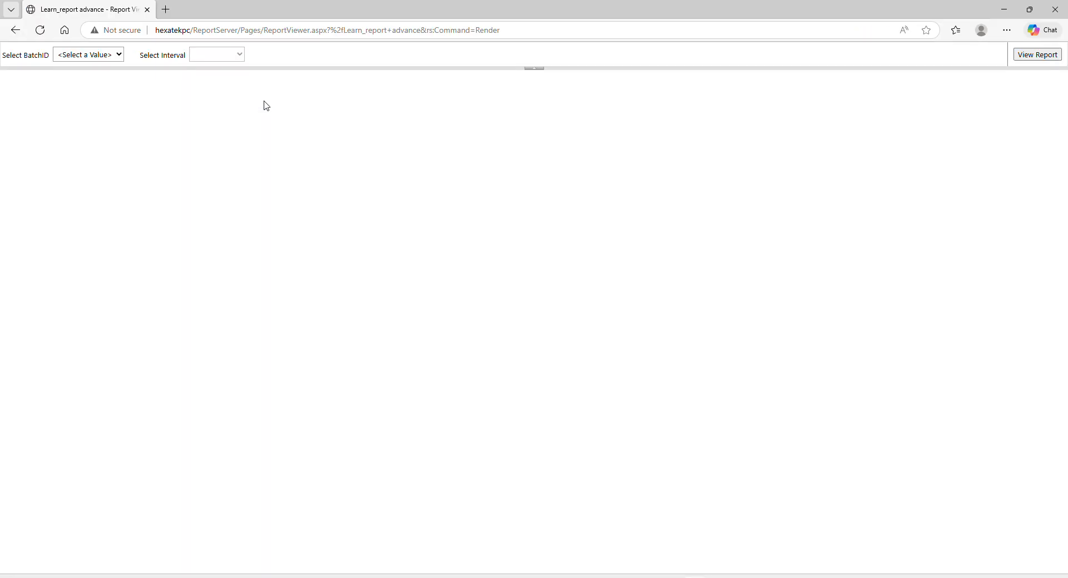
# Copy the report viewer page's URL from the address bar.
pyautogui.click(632, 32)
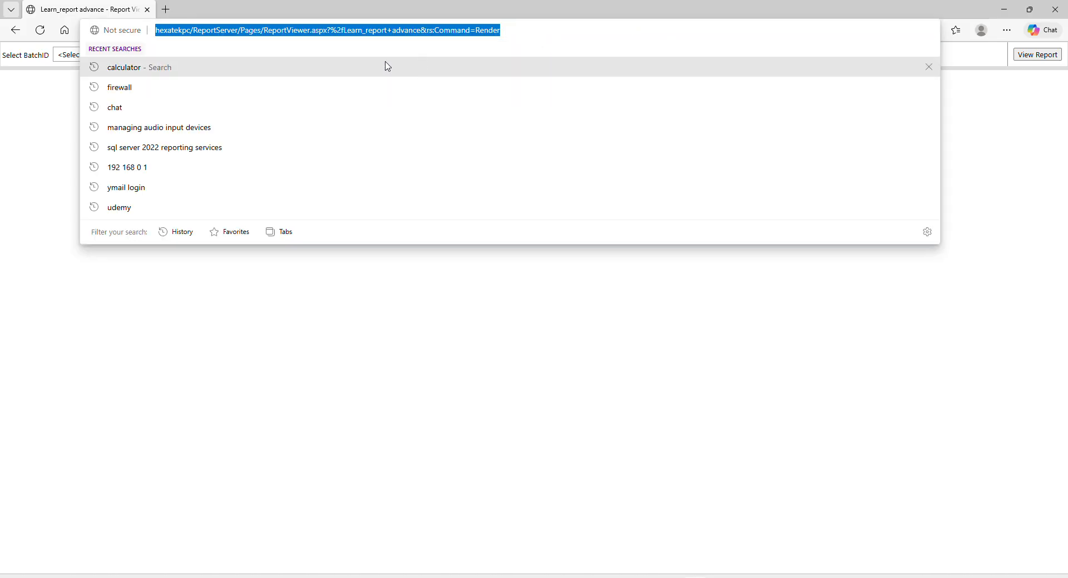
pyautogui.rightClick(353, 31)
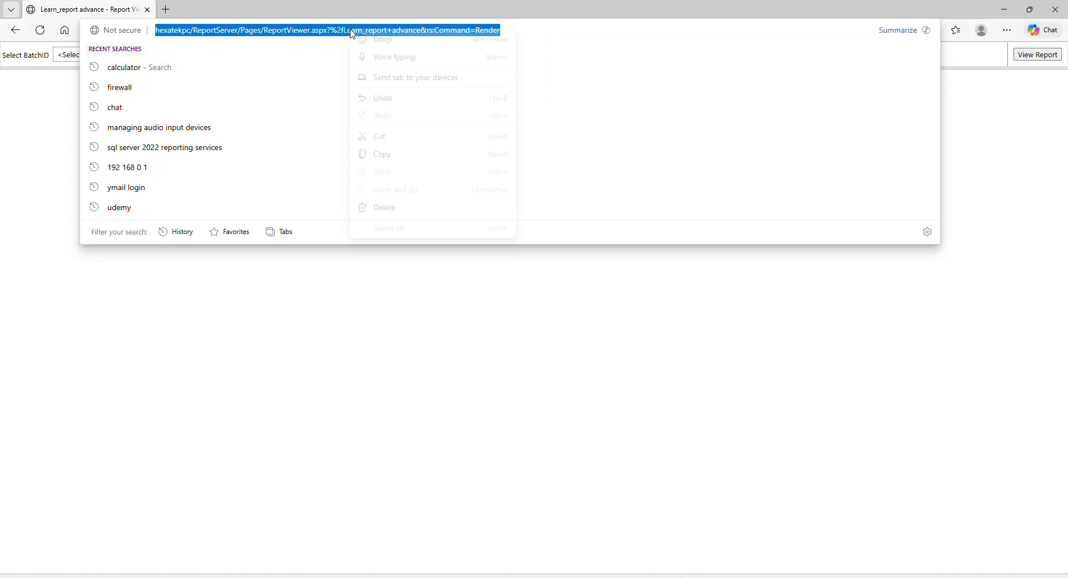
pyautogui.click(382, 154)
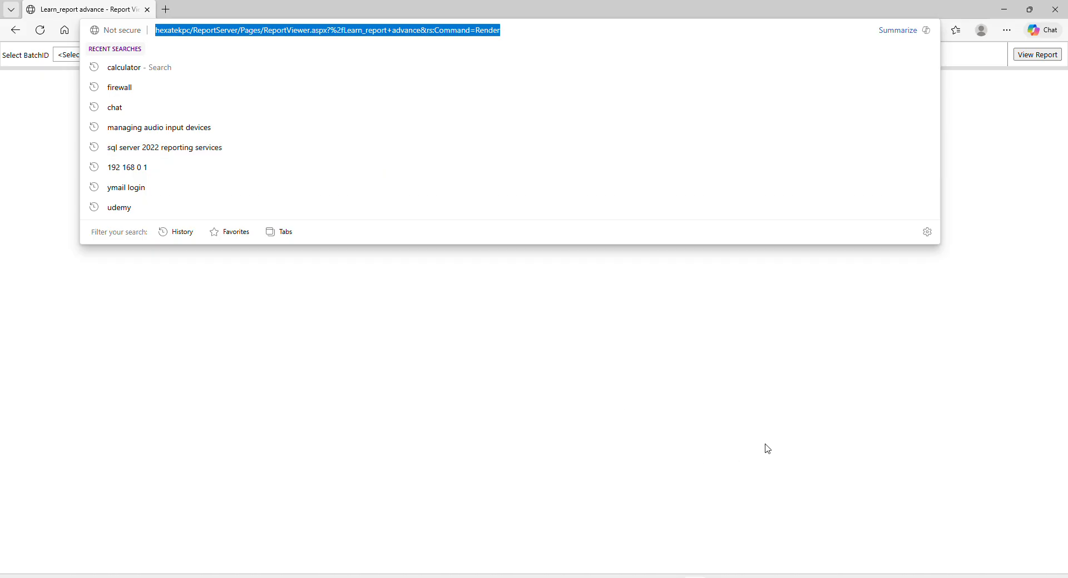
pyautogui.hotkey('alt', 'Tab')
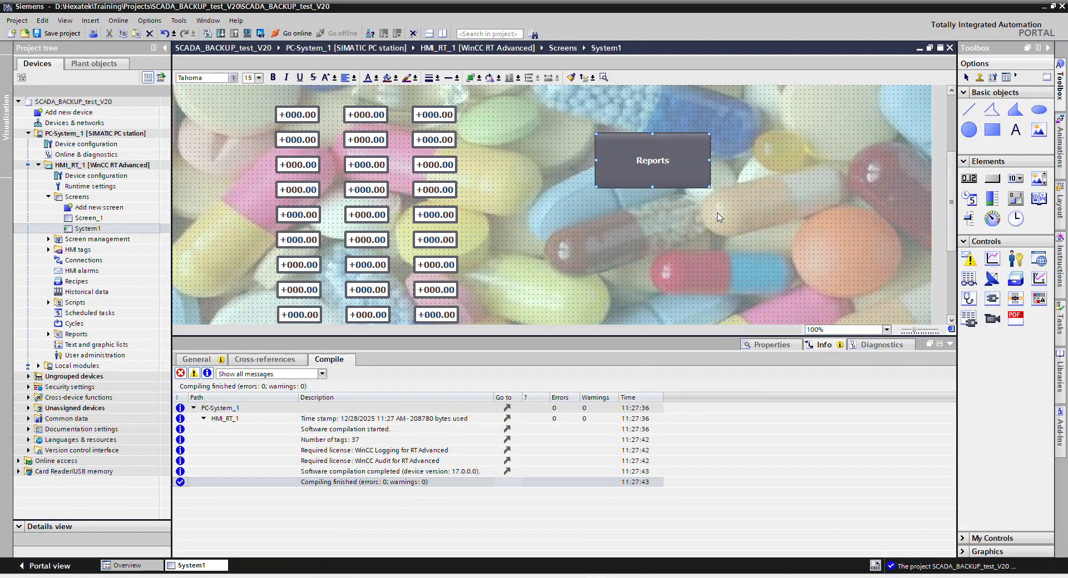
# In the Reports button's Click event, set StartProgram msedge.exe's program parameters to the Learn_report viewer URL.
pyautogui.rightClick(664, 170)
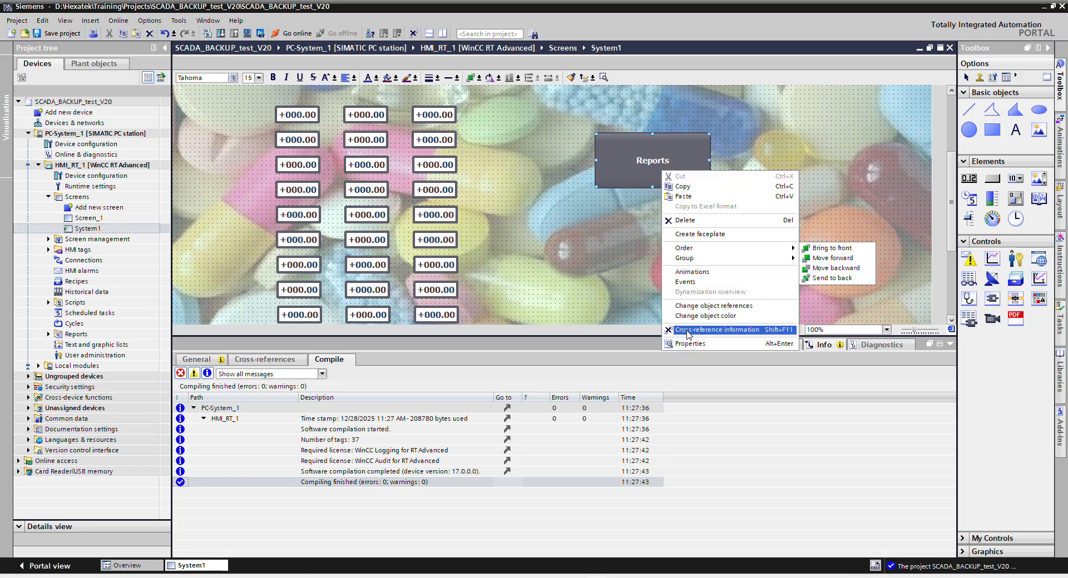
pyautogui.click(698, 345)
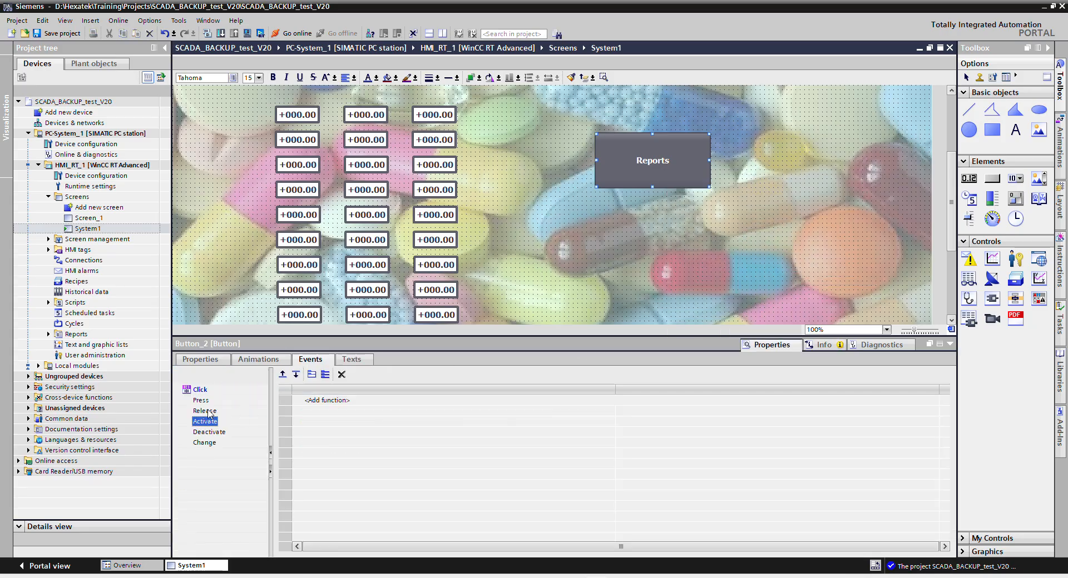
pyautogui.click(204, 393)
pyautogui.click(688, 423)
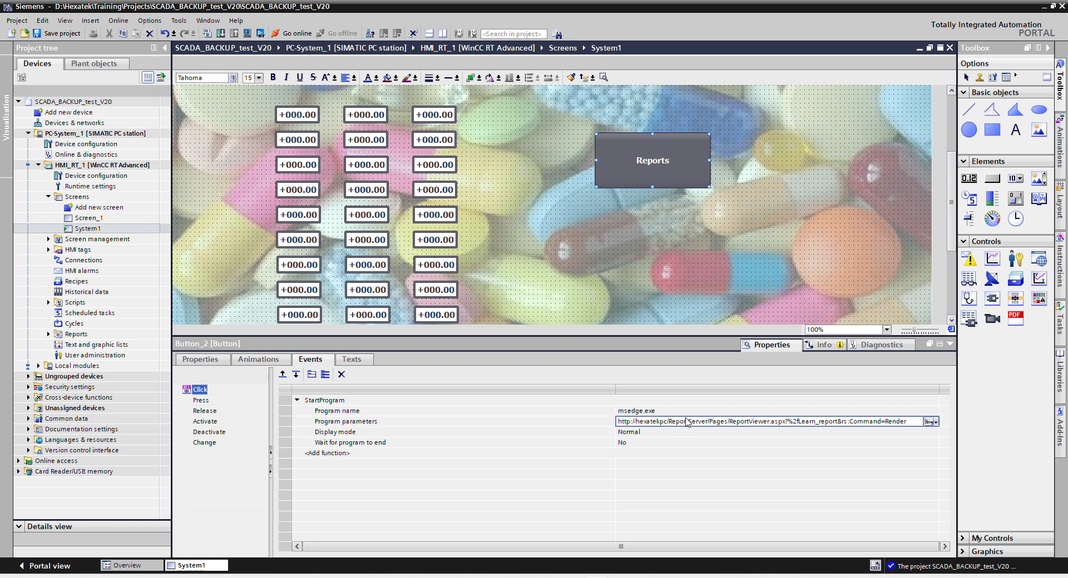